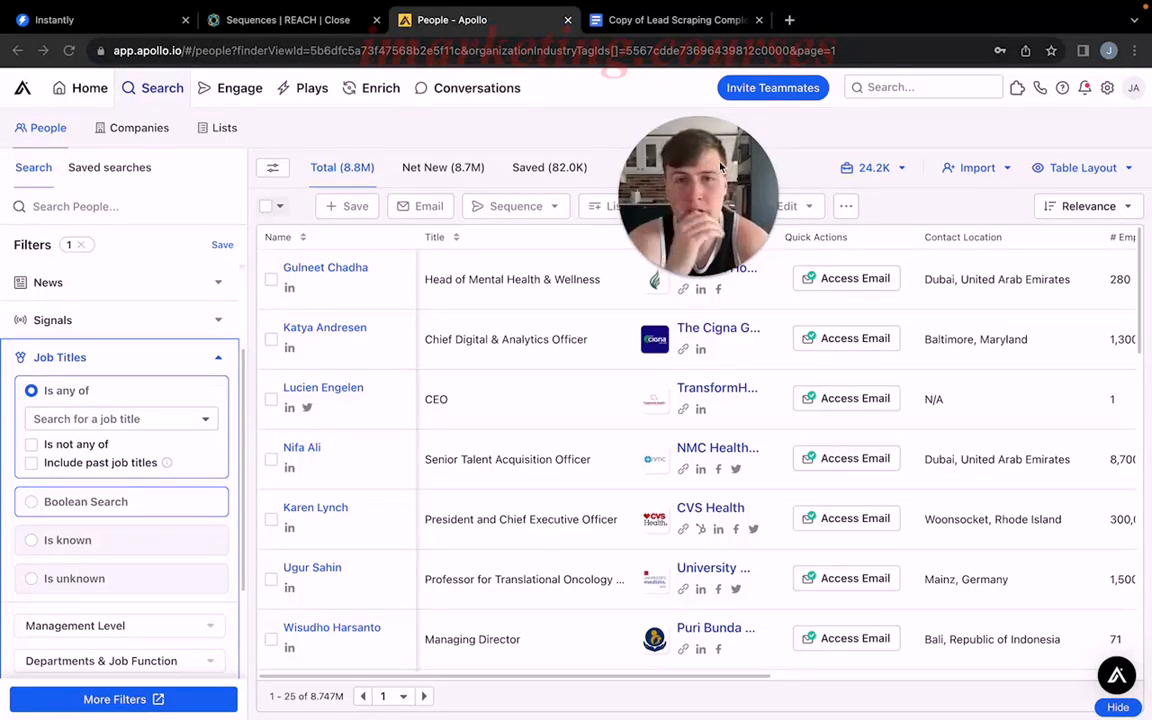
Switch to the lead scraping document and review the industry verticals listed under Step #1 - Identify & Filter.
left_click_drag(718, 168, 676, 156)
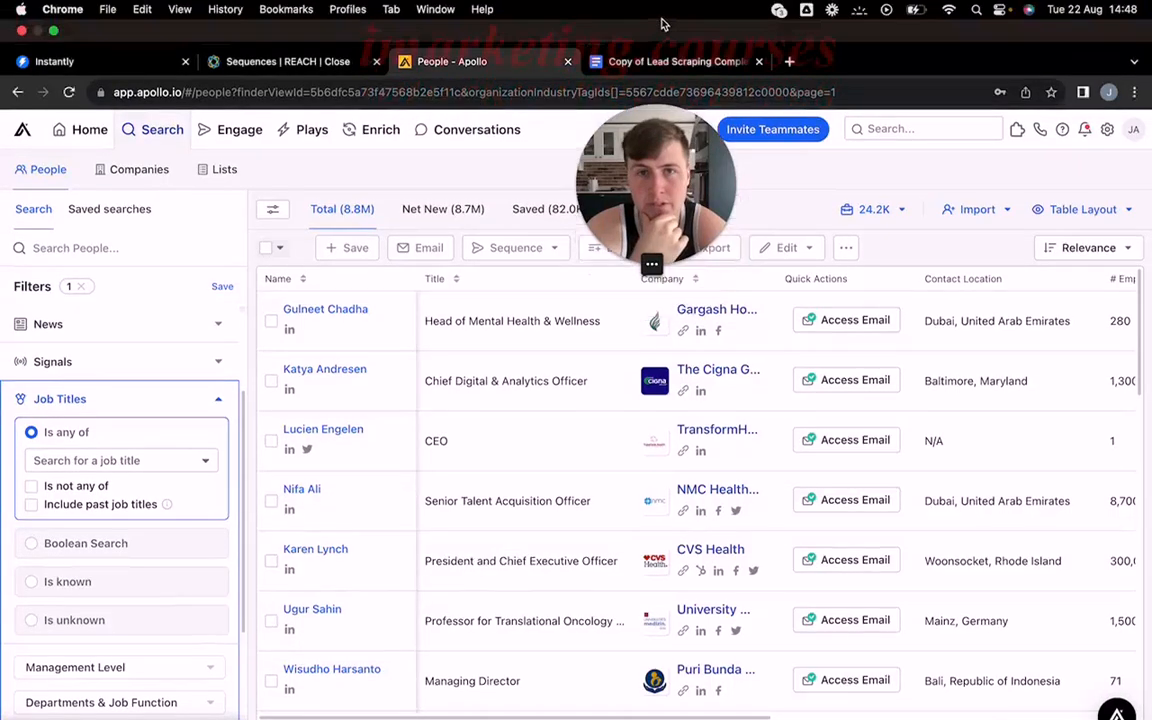
left_click(665, 20)
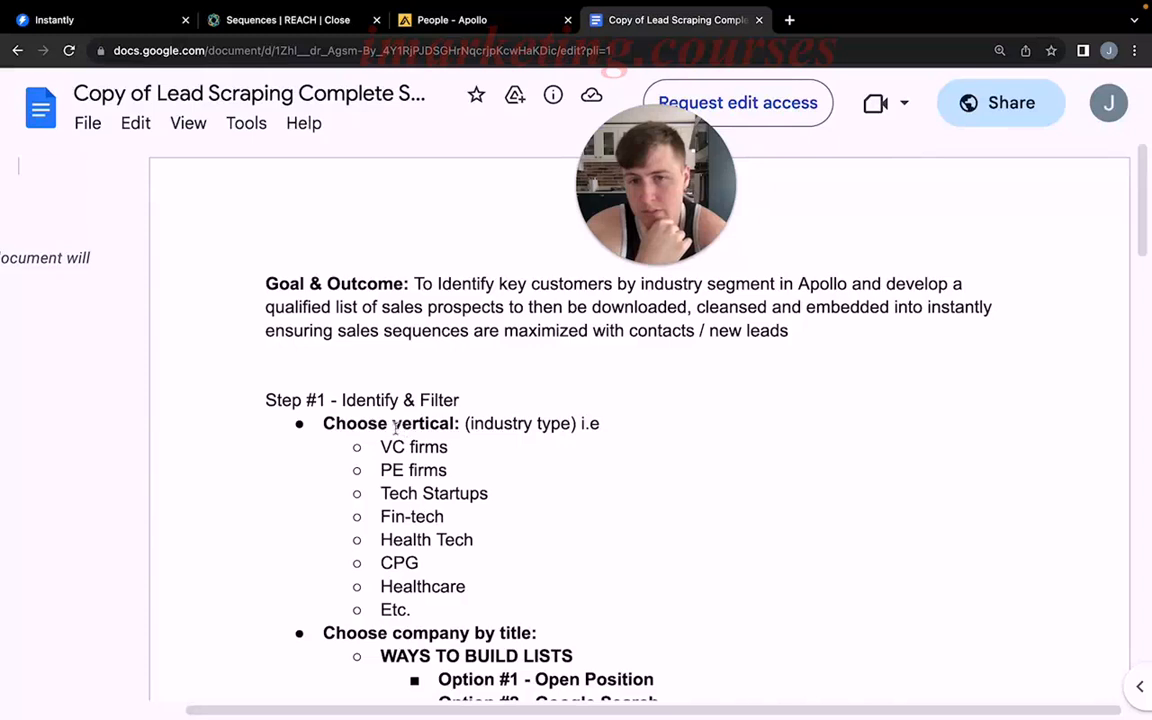
left_click_drag(387, 423, 535, 423)
left_click(535, 423)
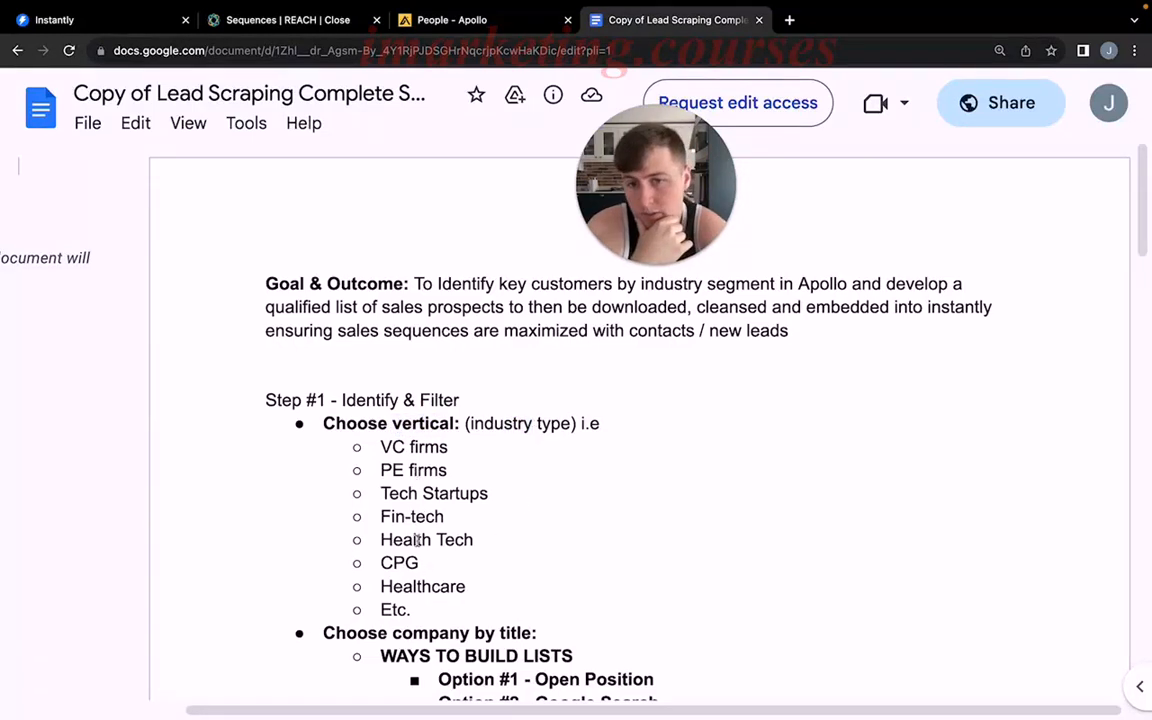
scroll(428, 560, "down", 1)
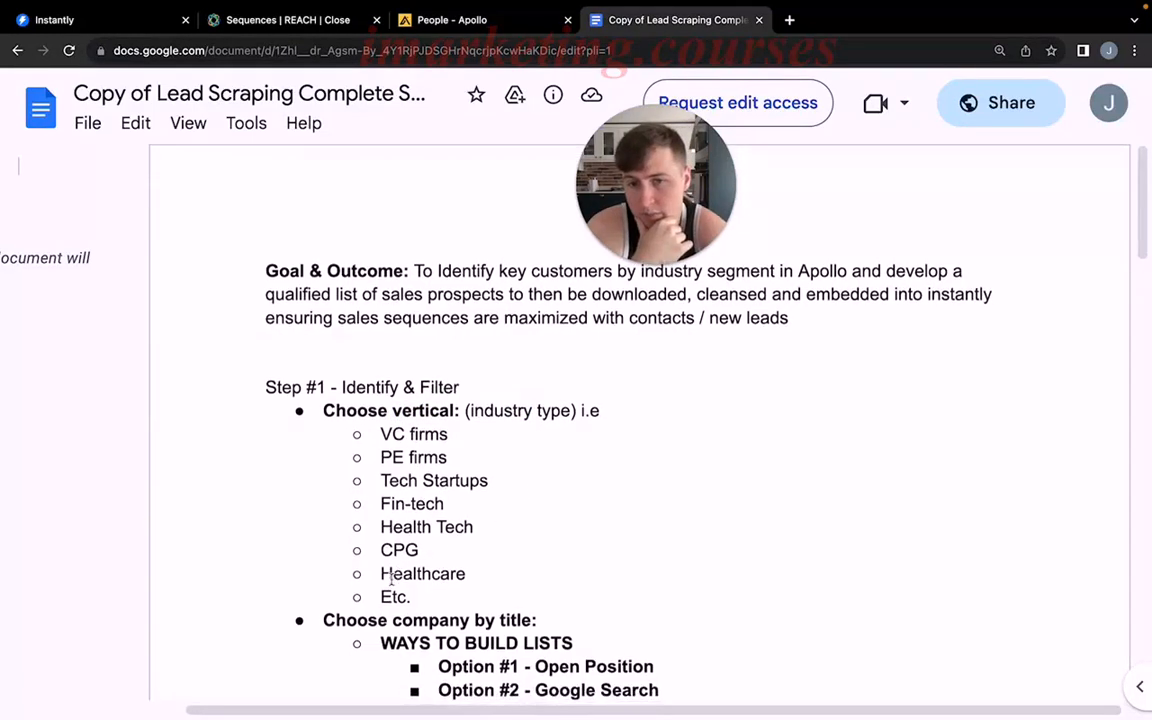
Switch to Apollo, collapse the Job Titles filter and restart the people search without any filters.
left_click(455, 22)
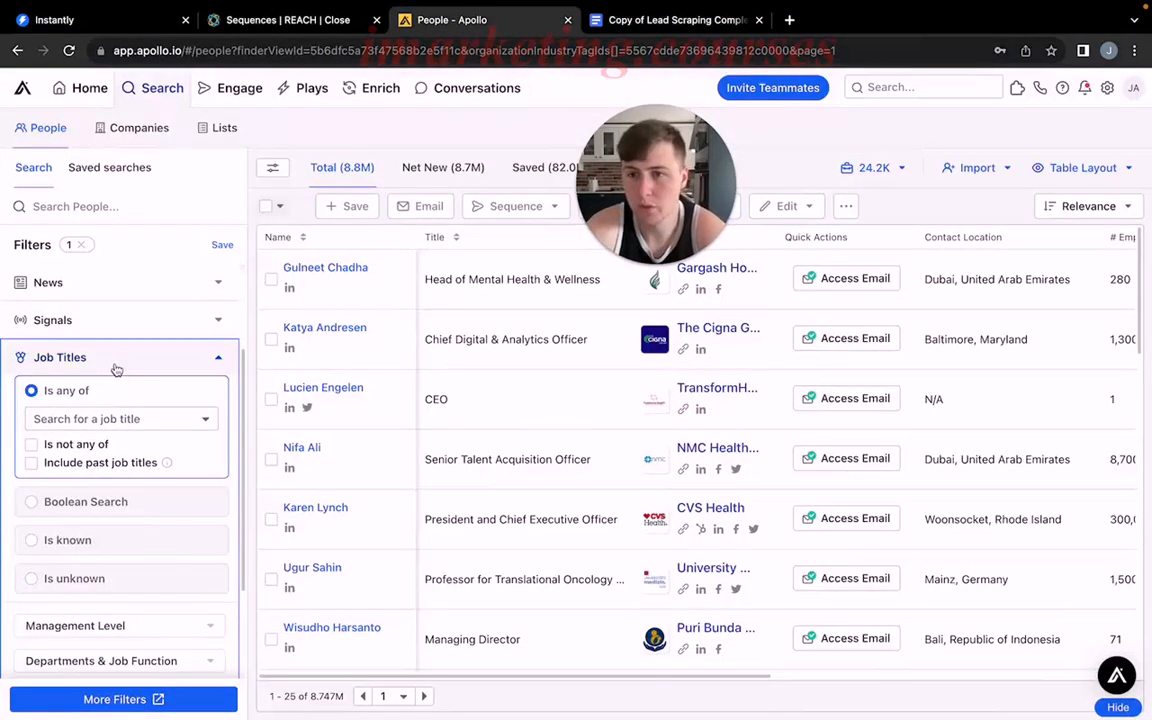
left_click(113, 360)
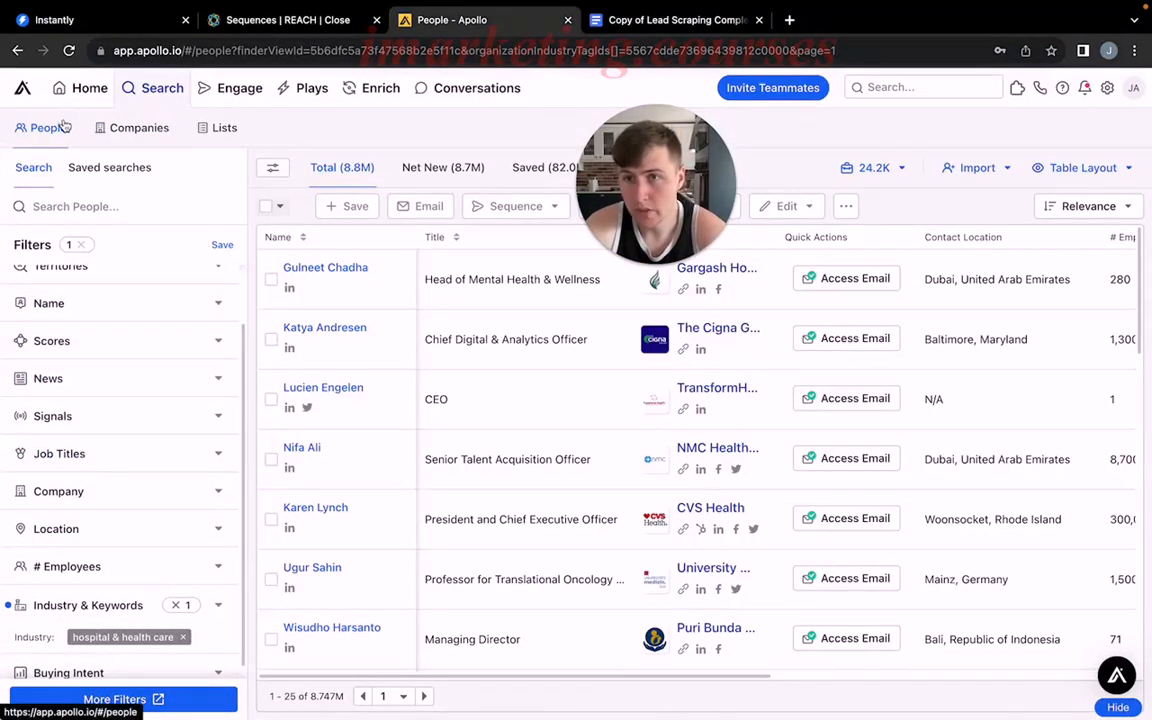
left_click(164, 89)
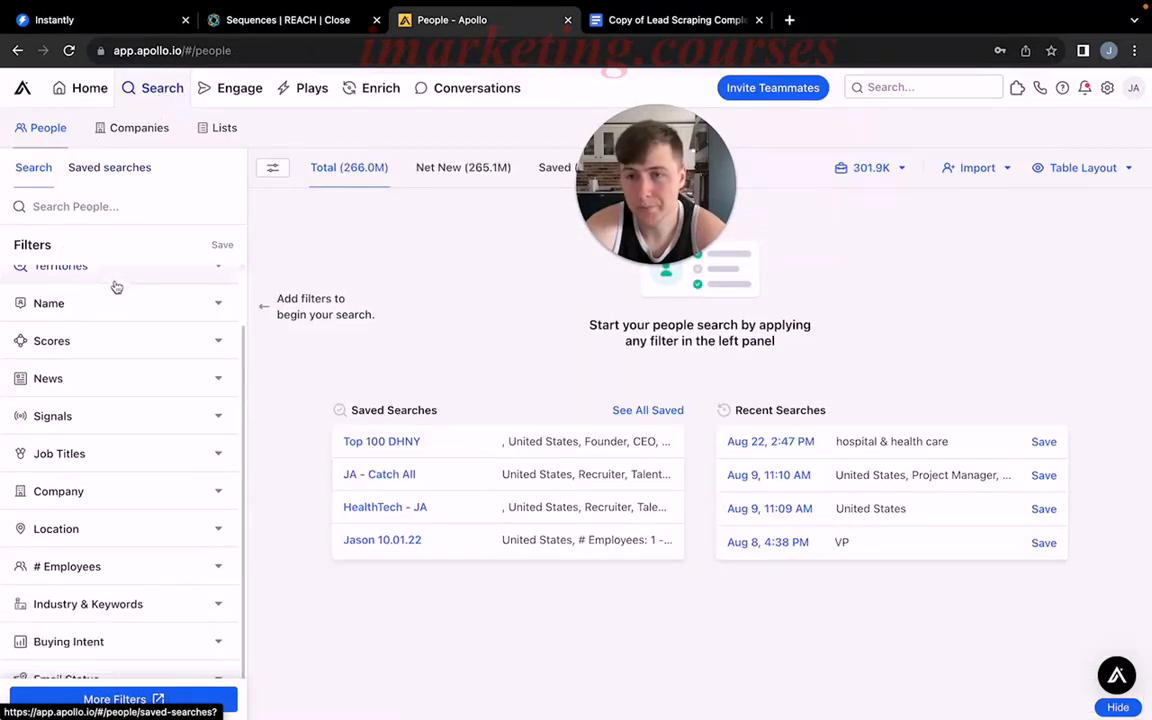
Filter the people search by the hospital & health care industry.
scroll(118, 293, "down", 3)
scroll(127, 283, "up", 5)
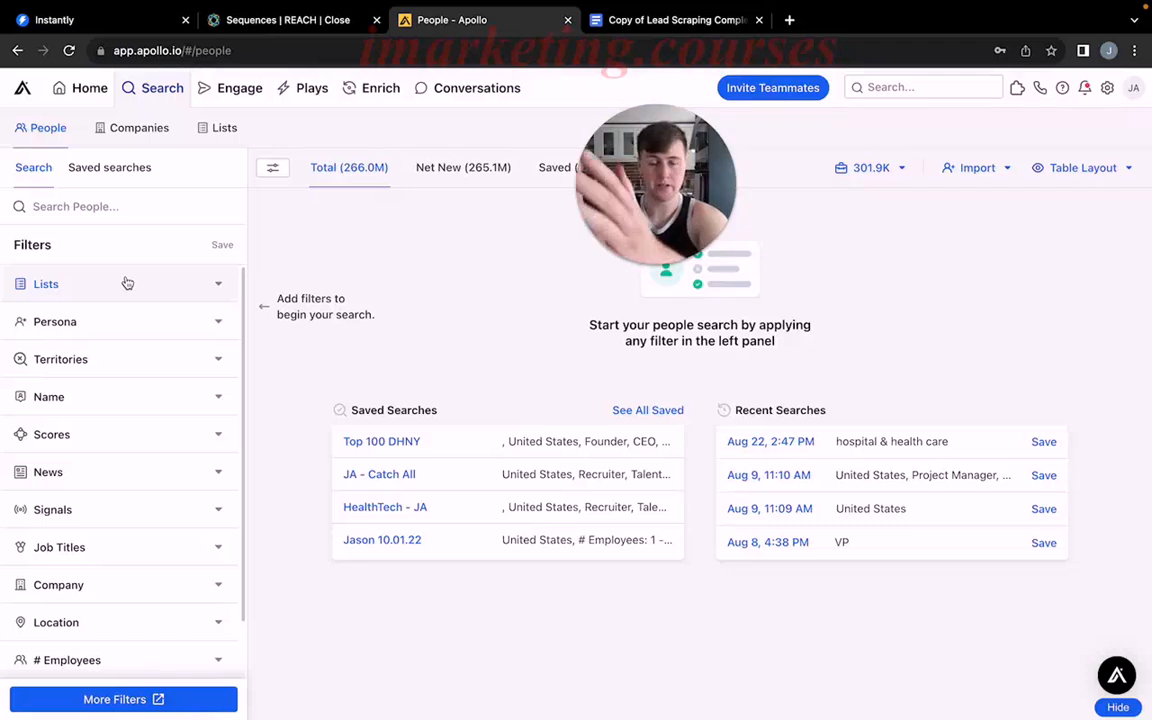
scroll(130, 312, "down", 3)
scroll(135, 313, "up", 2)
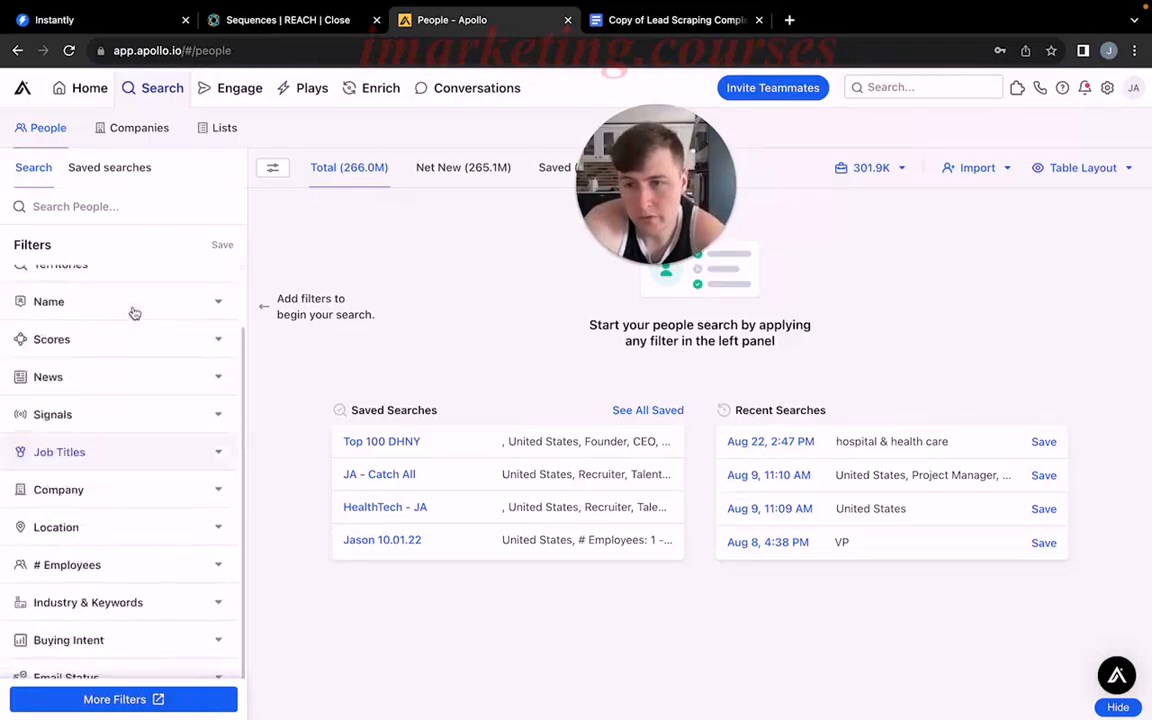
scroll(145, 360, "up", 2)
scroll(149, 456, "down", 4)
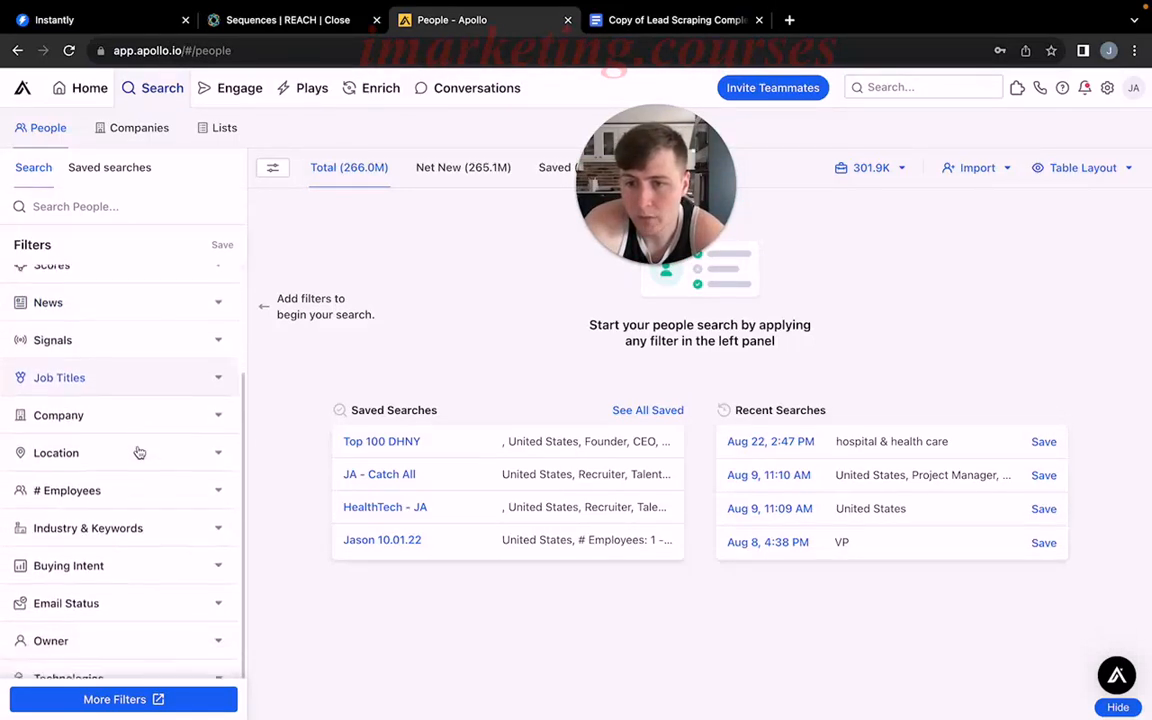
scroll(139, 453, "down", 1)
left_click(135, 452)
scroll(134, 455, "down", 1)
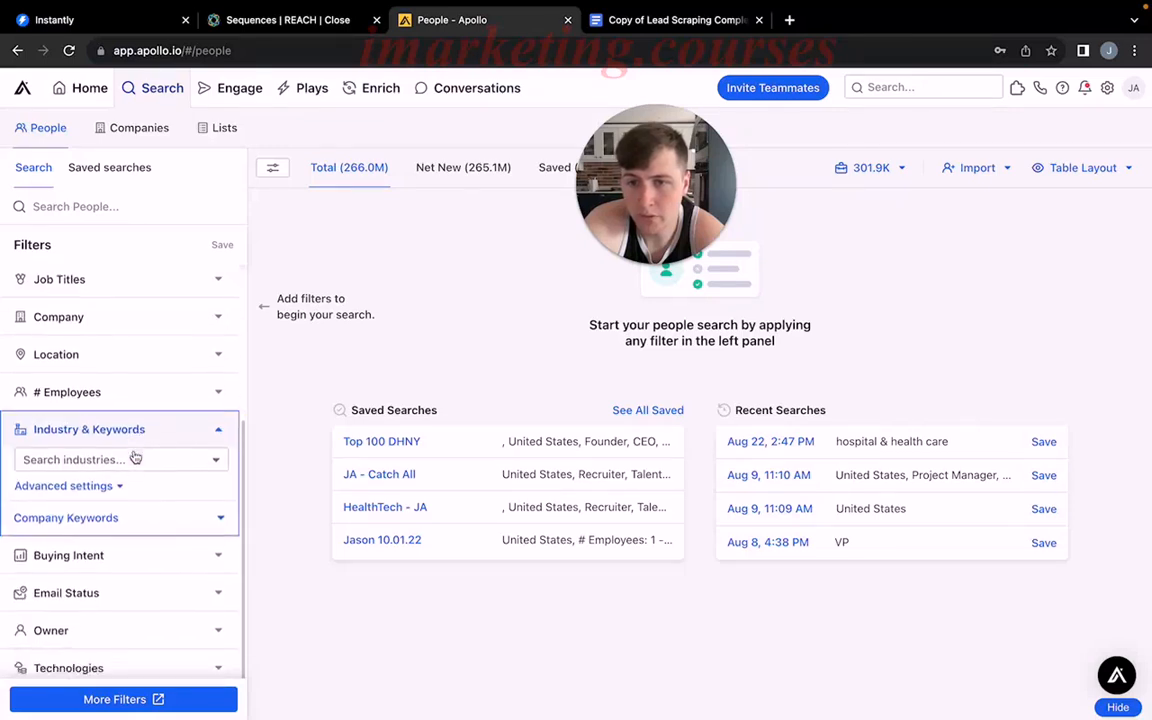
left_click(135, 426)
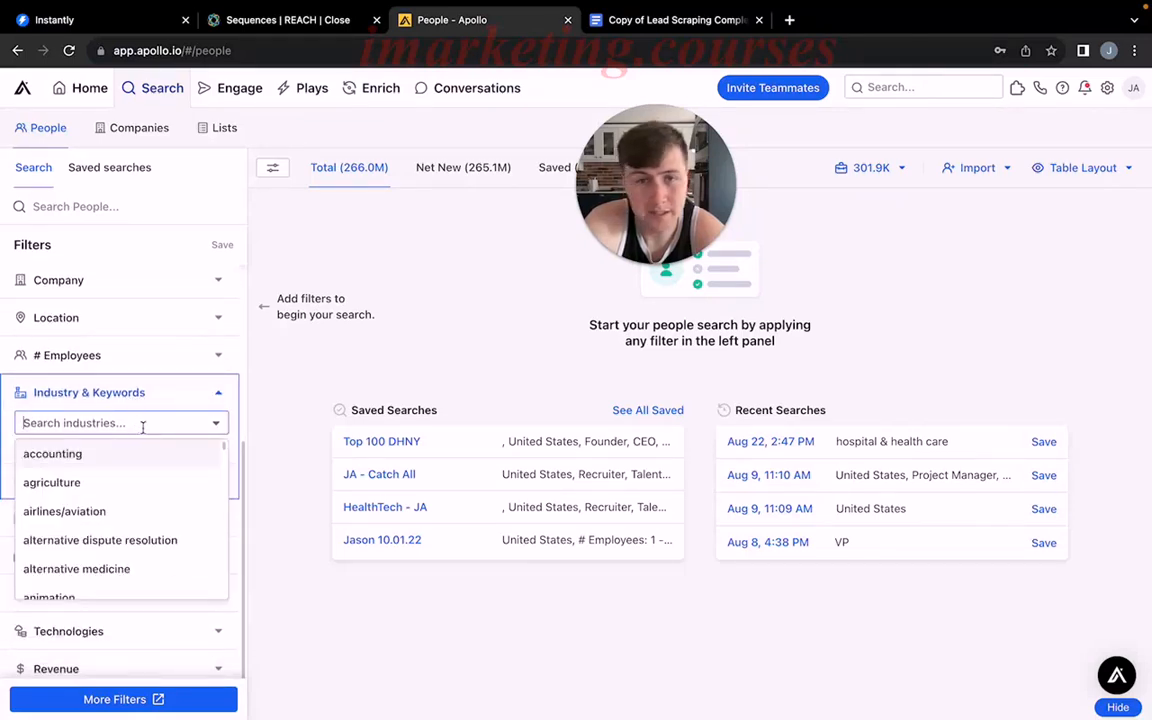
scroll(144, 486, "down", 8)
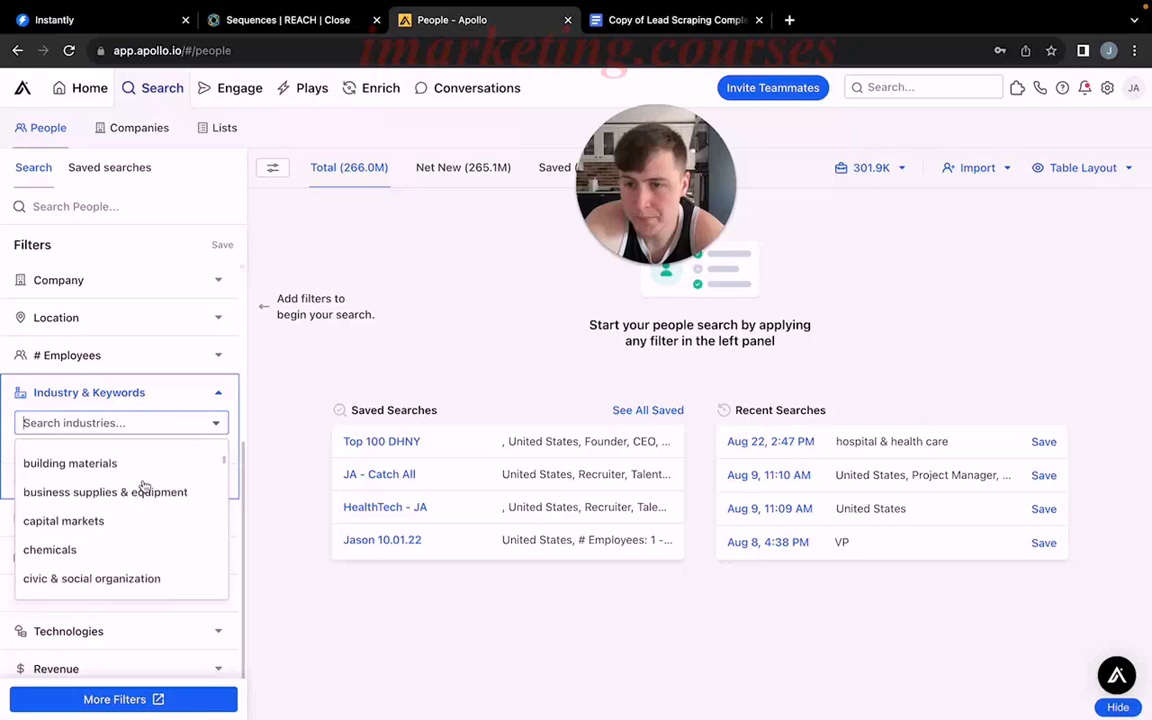
scroll(144, 486, "down", 8)
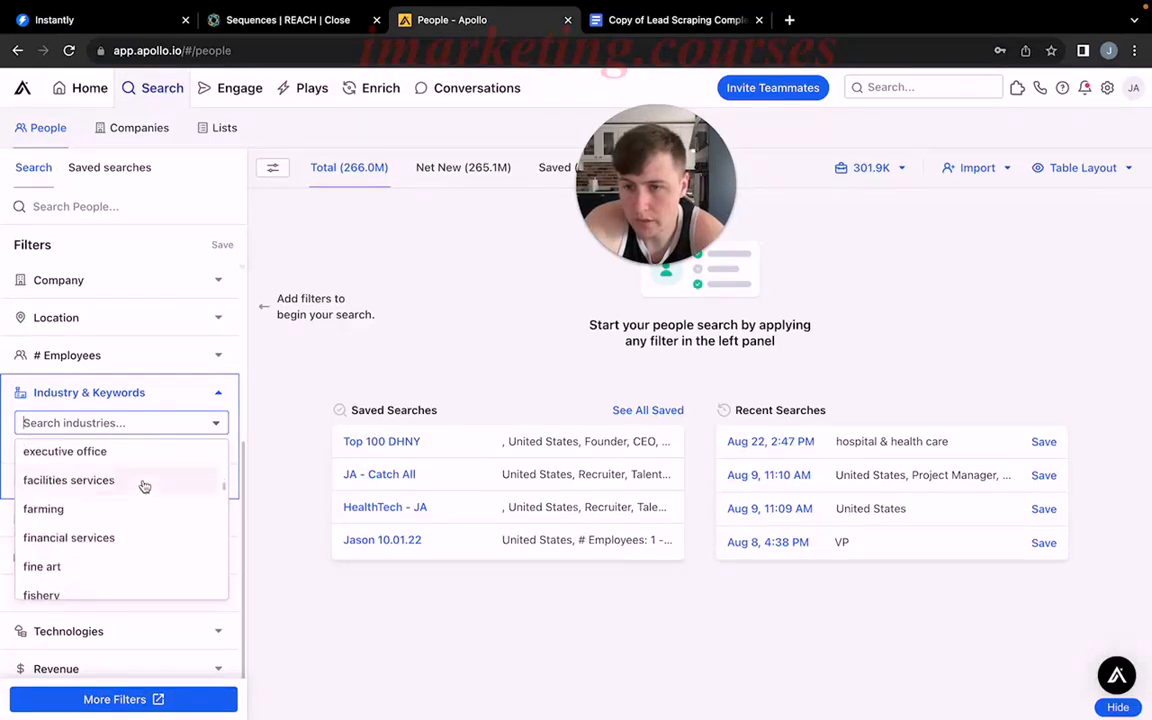
scroll(144, 486, "down", 6)
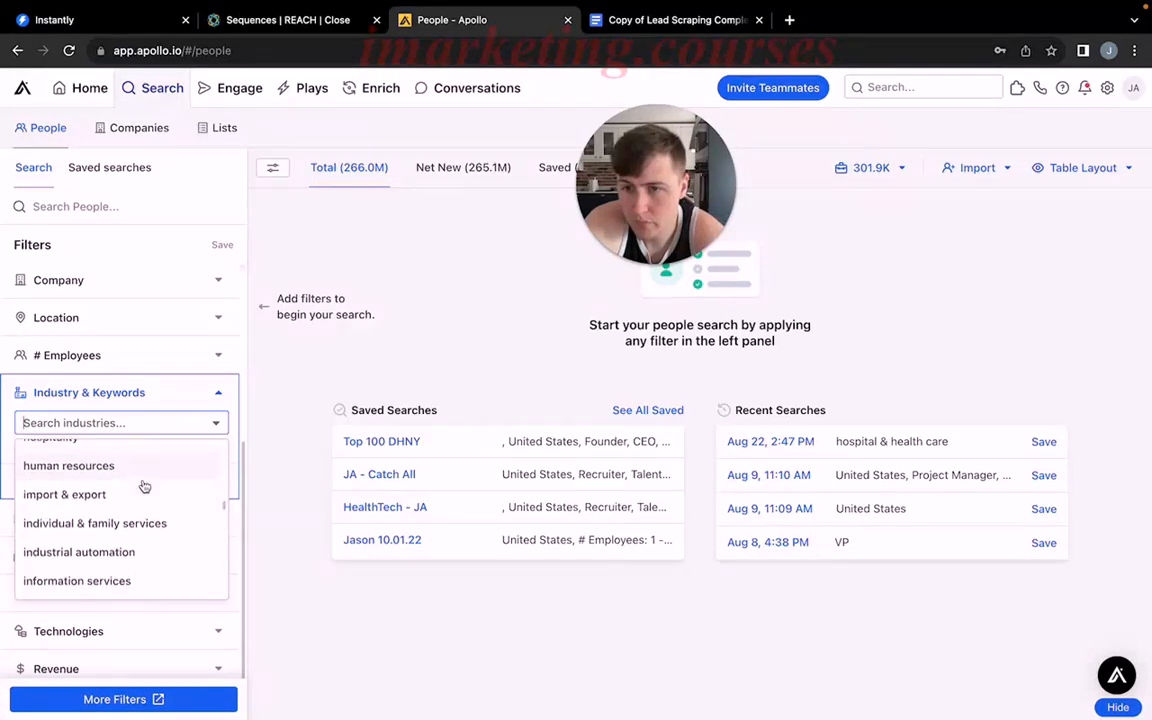
scroll(144, 486, "down", 1)
scroll(144, 486, "up", 5)
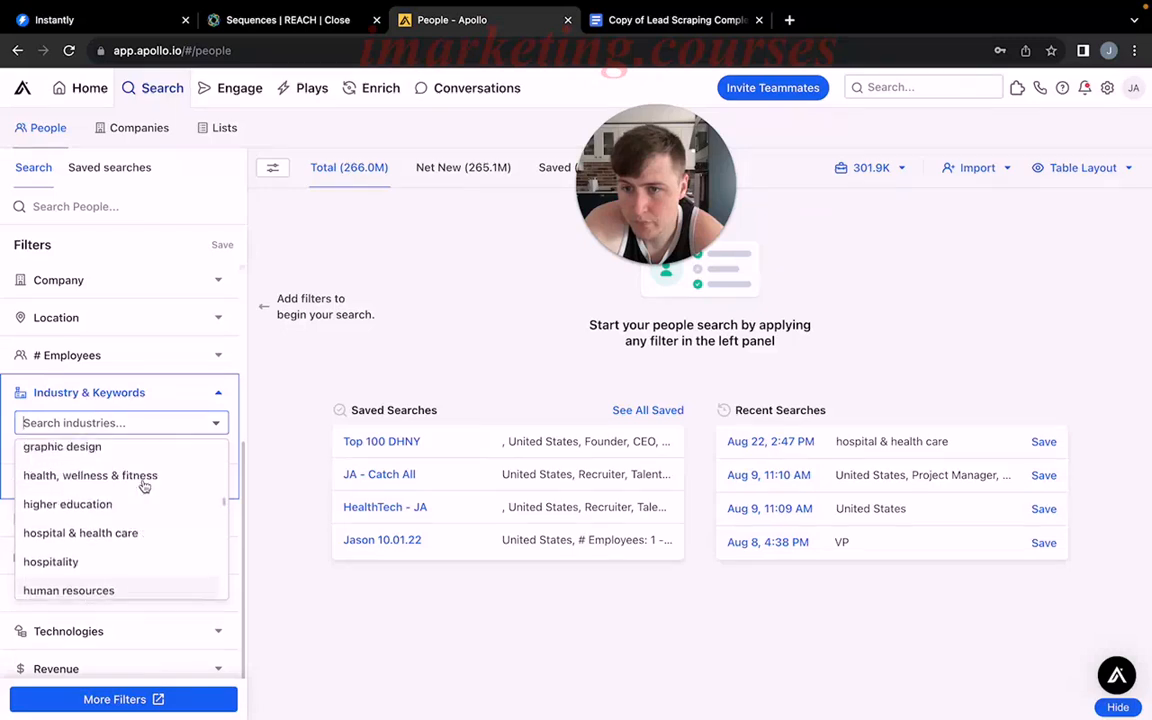
left_click(106, 562)
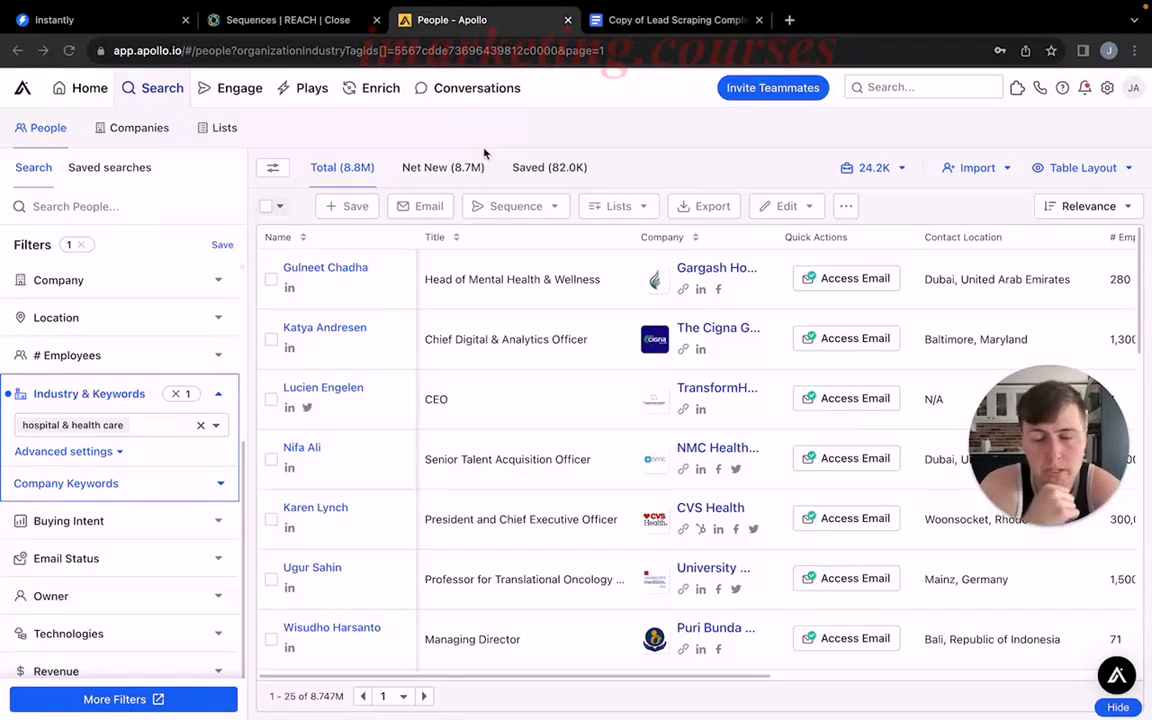
Switch to the lead scraping document and review the list of target job titles.
left_click(633, 22)
scroll(469, 346, "down", 15)
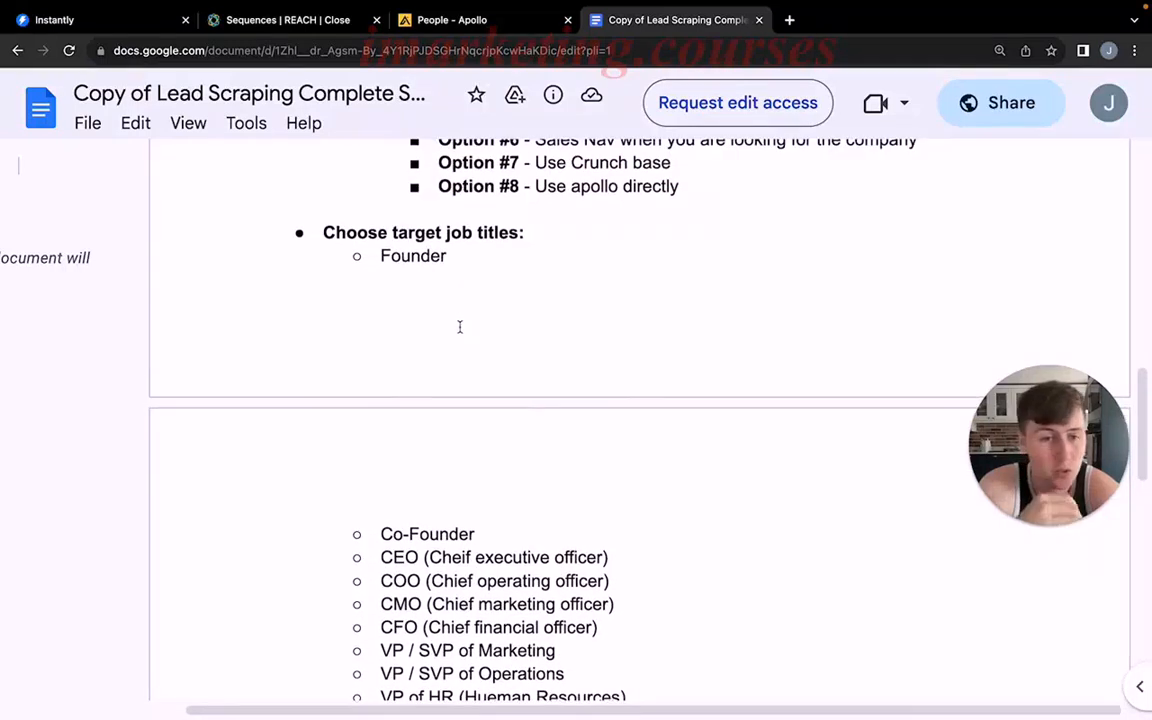
scroll(459, 327, "down", 3)
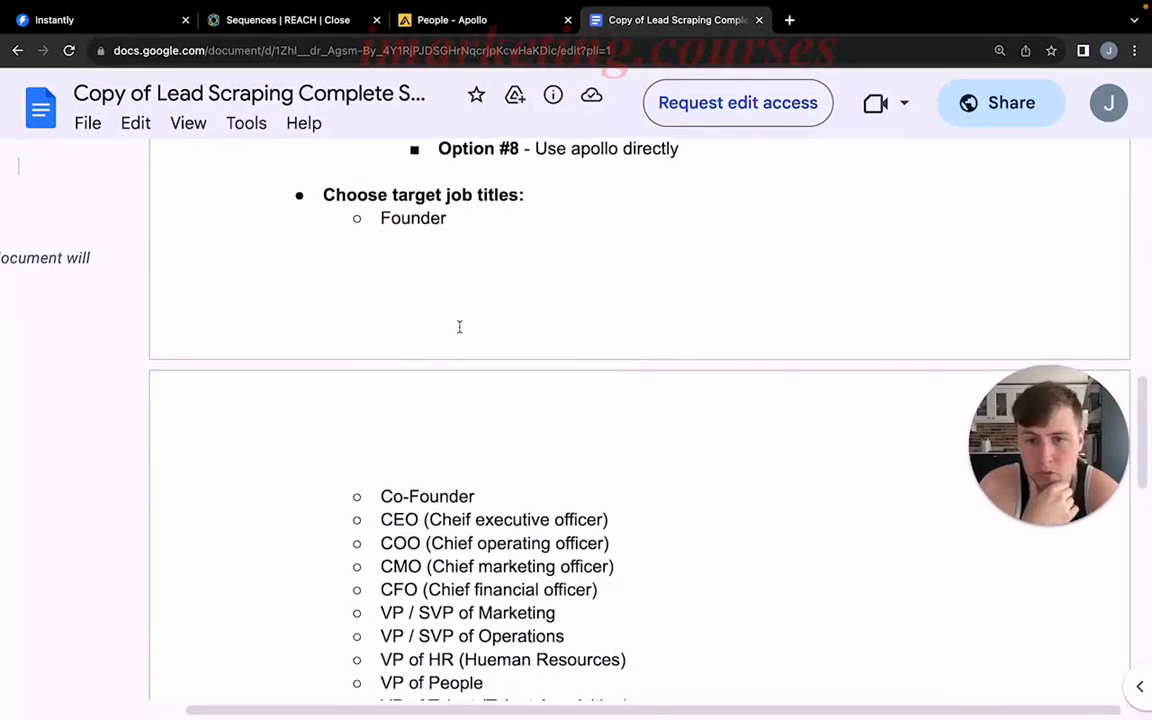
scroll(459, 447, "down", 2)
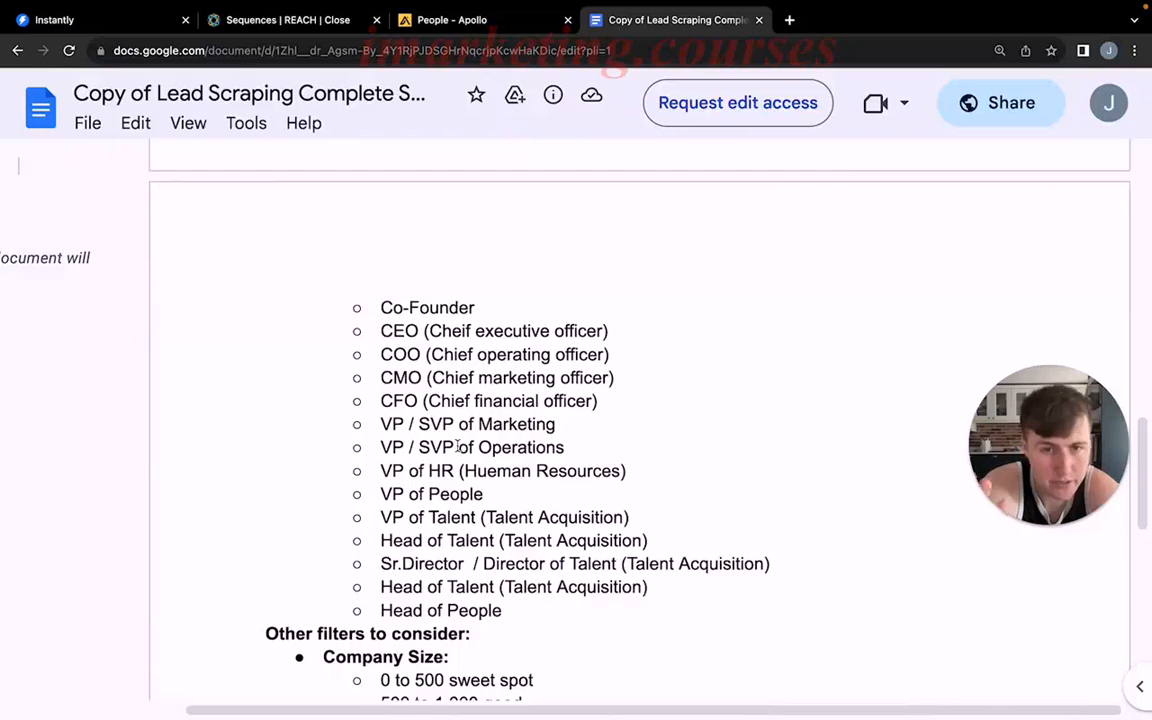
scroll(459, 447, "up", 4)
scroll(457, 445, "down", 1)
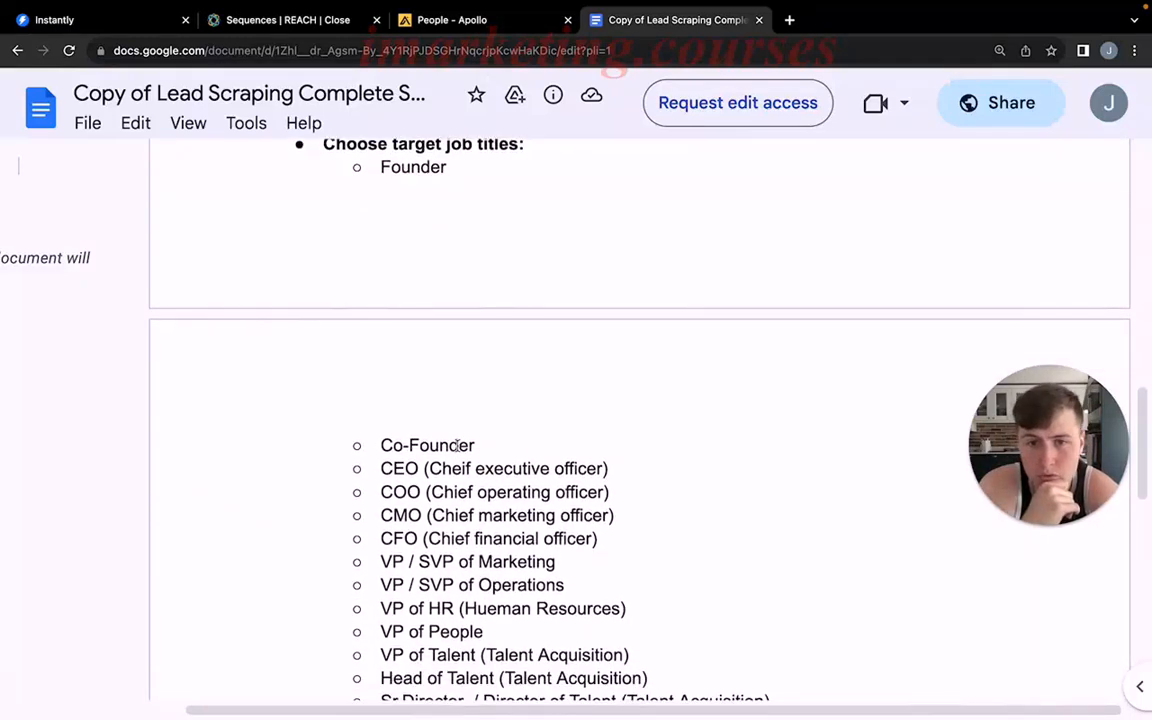
scroll(451, 455, "down", 1)
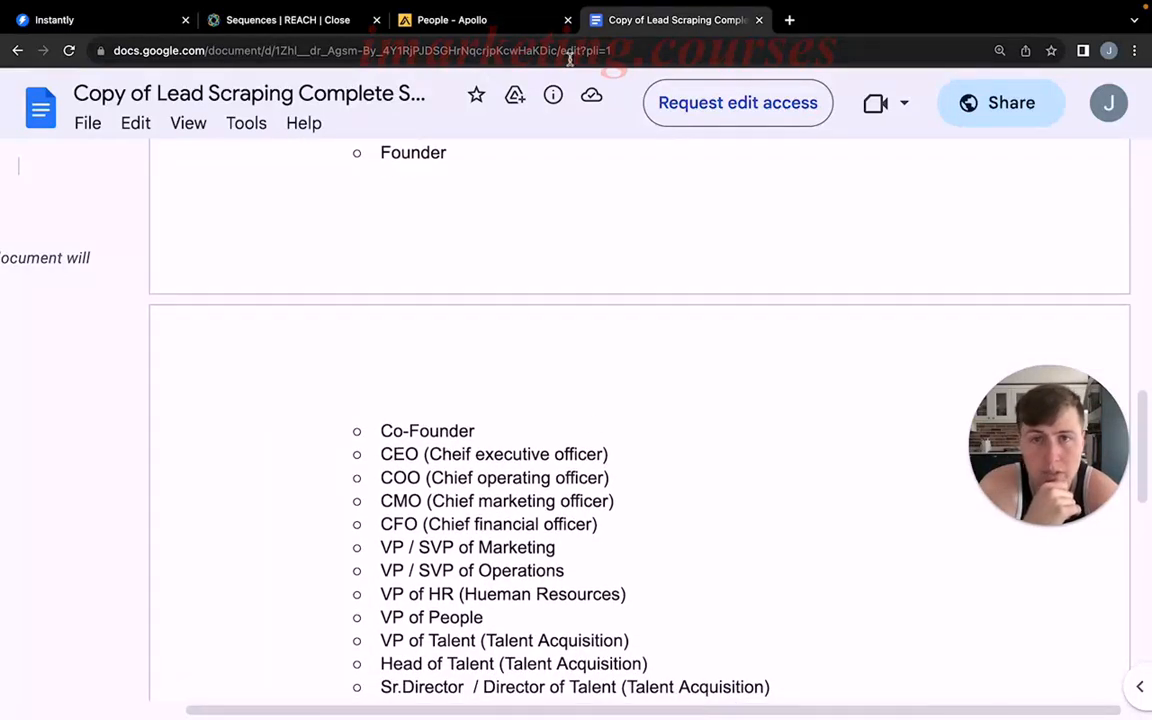
Switch back to Apollo and add owner as a job title in the people search filters.
left_click(500, 22)
scroll(130, 480, "down", 1)
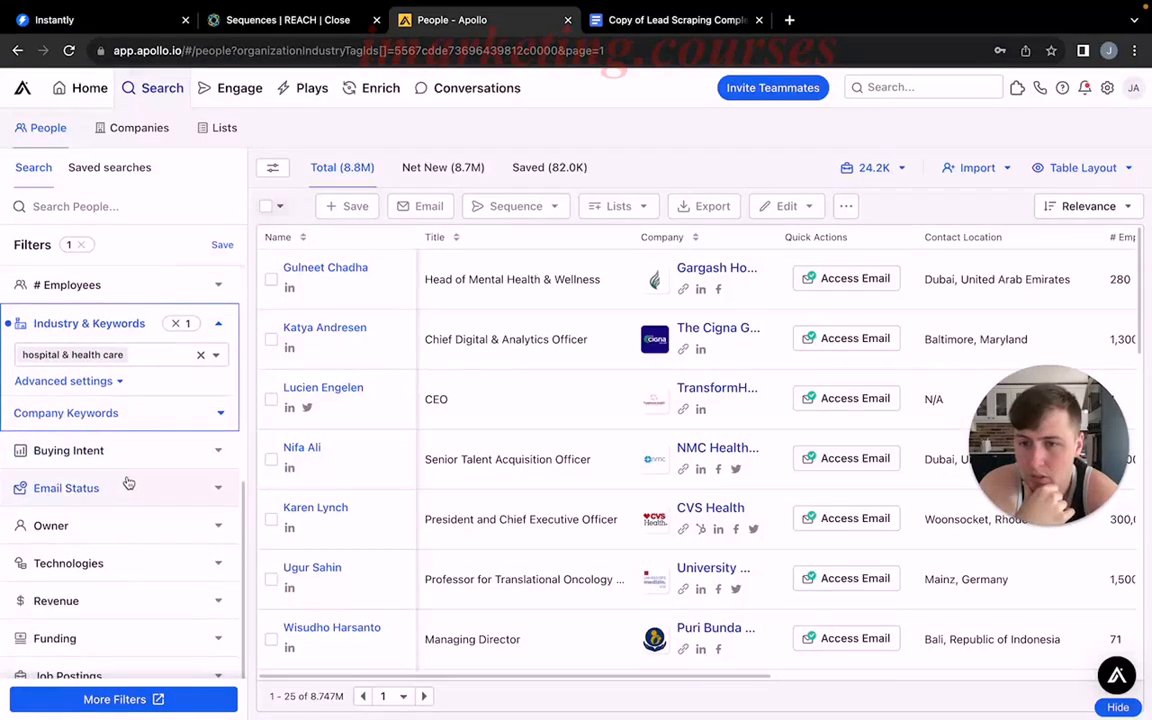
scroll(128, 483, "down", 1)
scroll(145, 482, "up", 5)
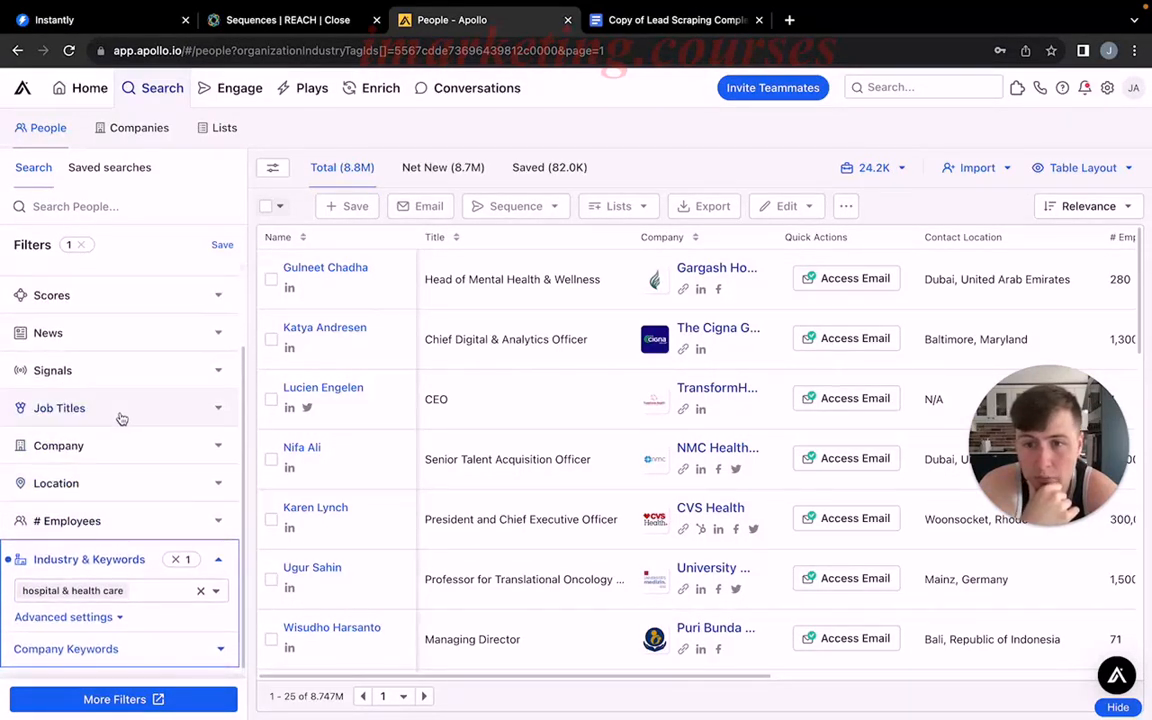
left_click(121, 412)
left_click(119, 469)
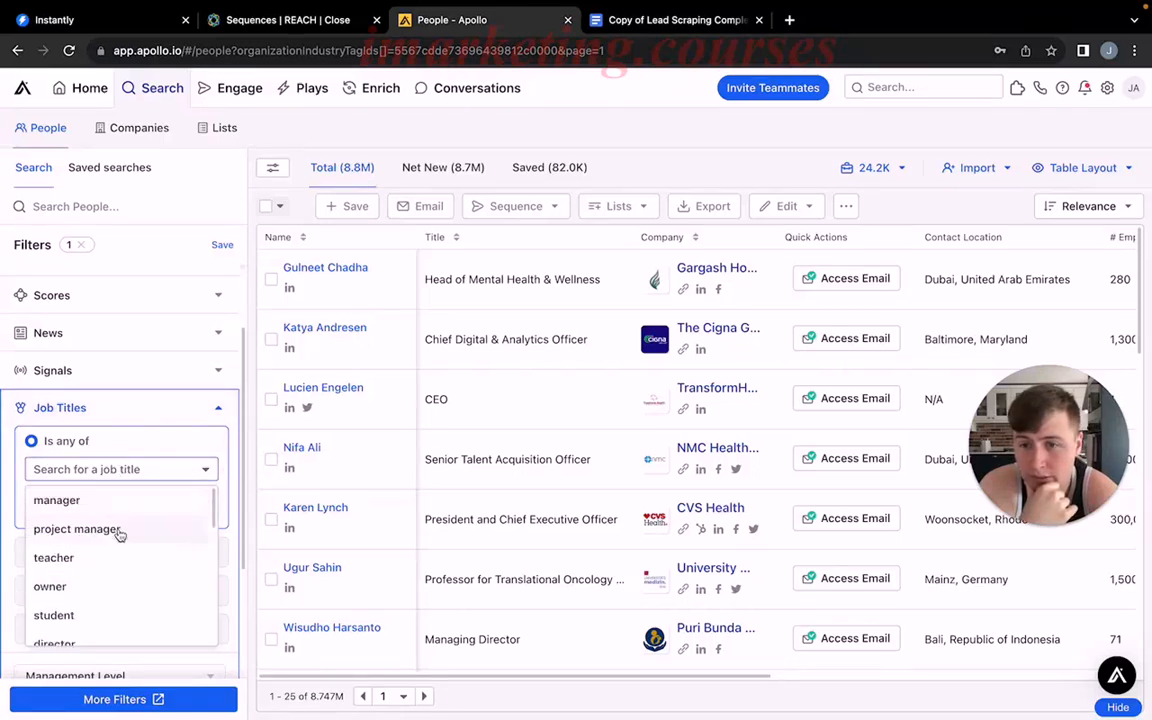
scroll(120, 536, "down", 6)
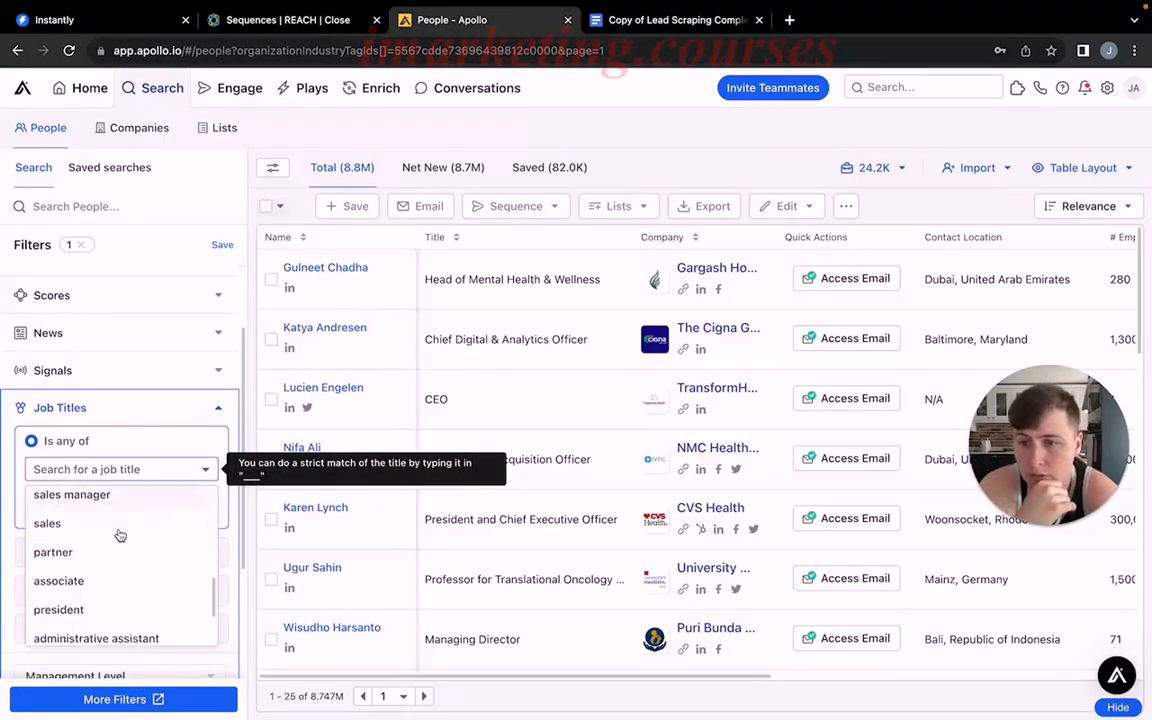
scroll(120, 536, "down", 5)
scroll(121, 372, "up", 2)
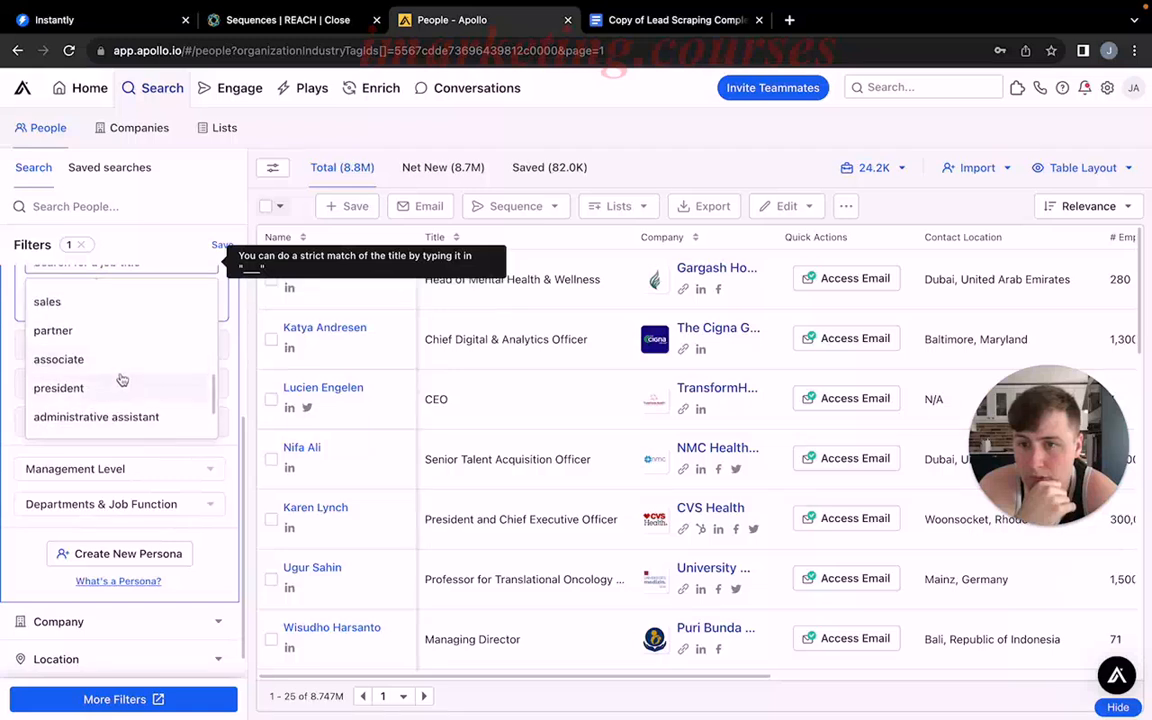
scroll(121, 379, "up", 4)
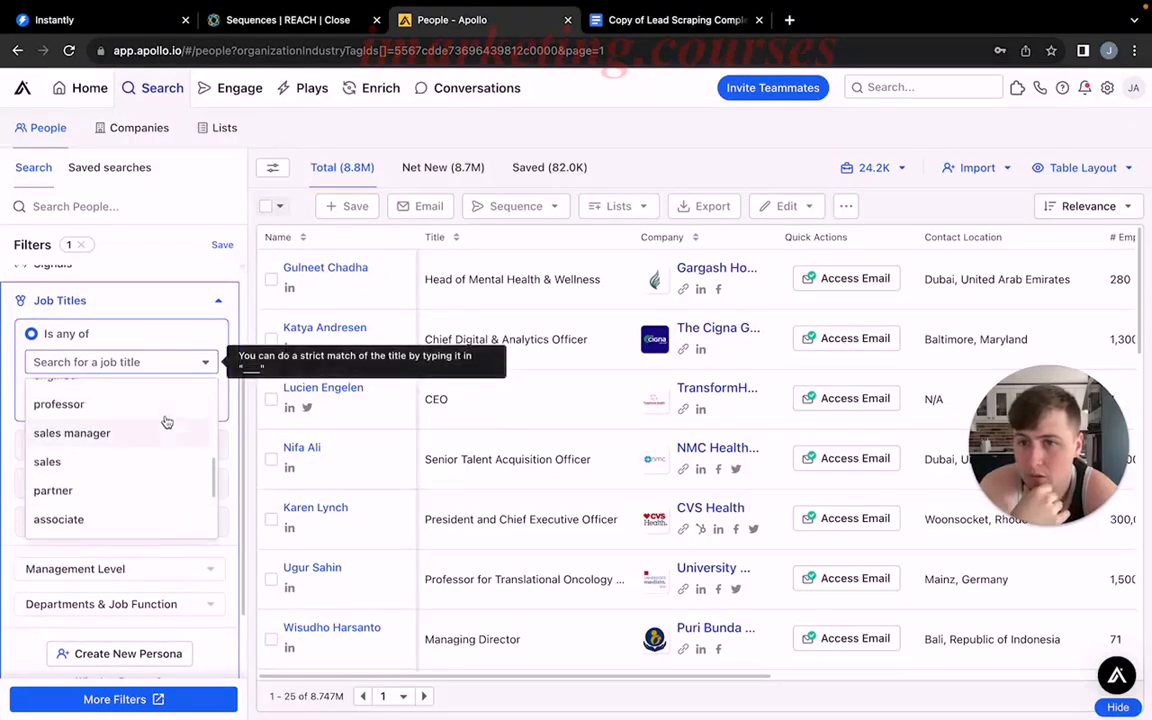
left_click(137, 341)
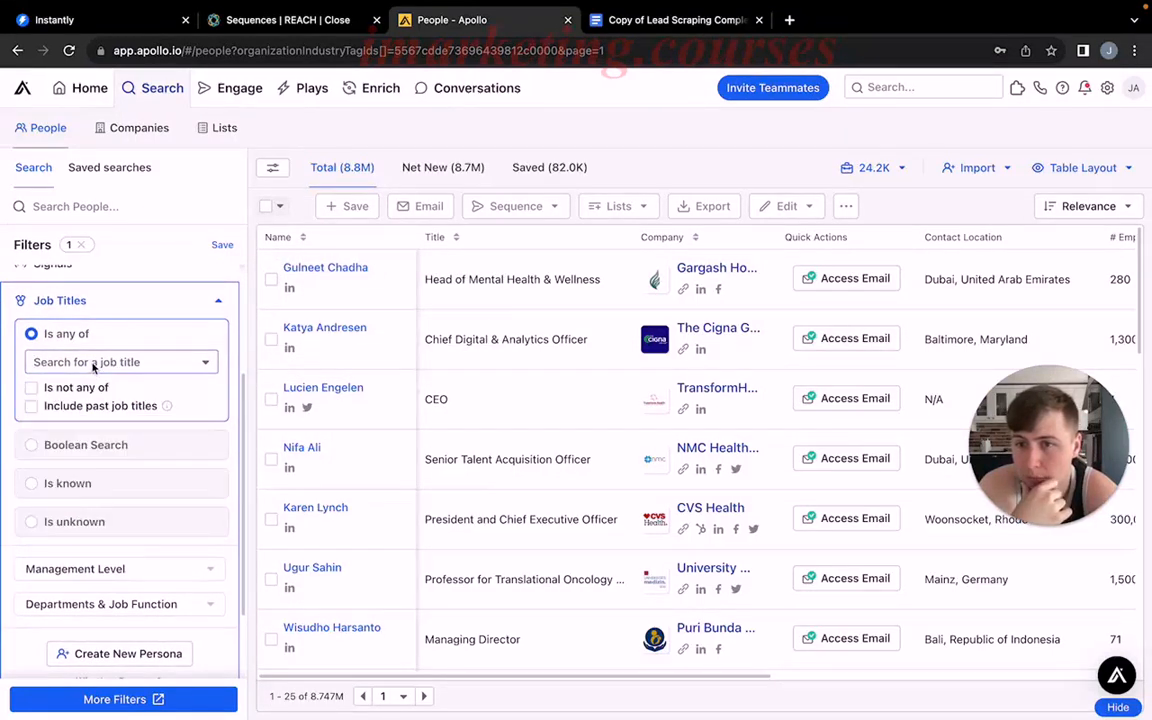
left_click(93, 364)
scroll(93, 418, "down", 3)
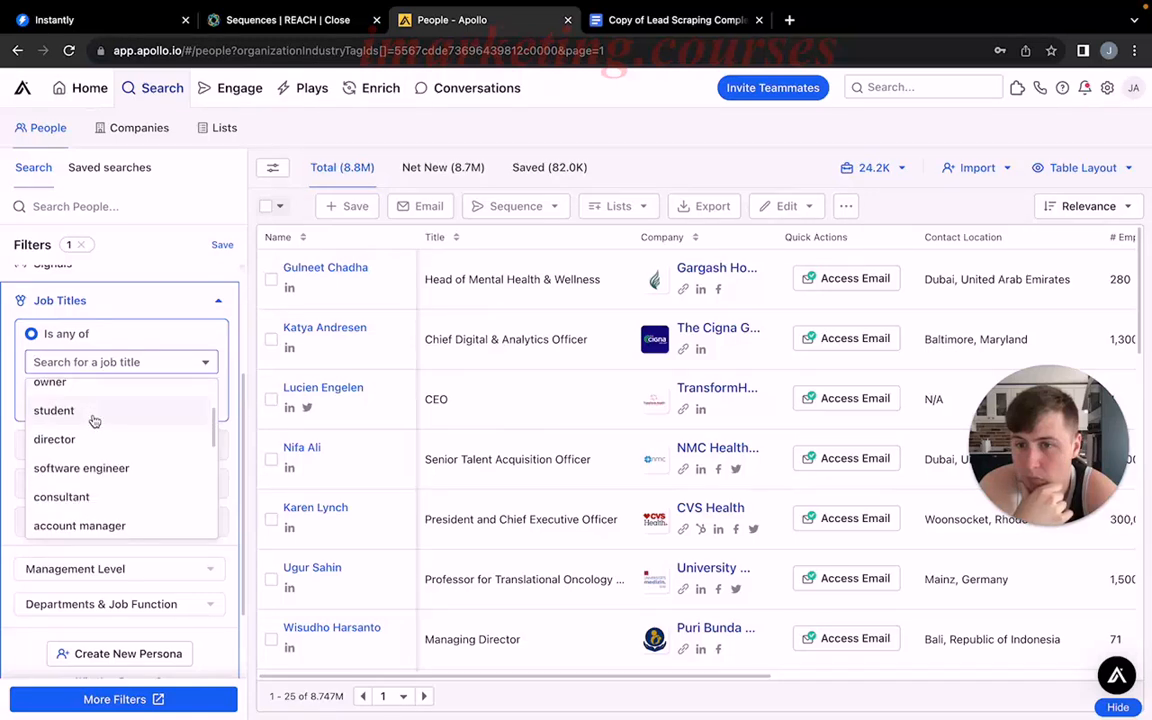
scroll(93, 418, "up", 1)
left_click(95, 388)
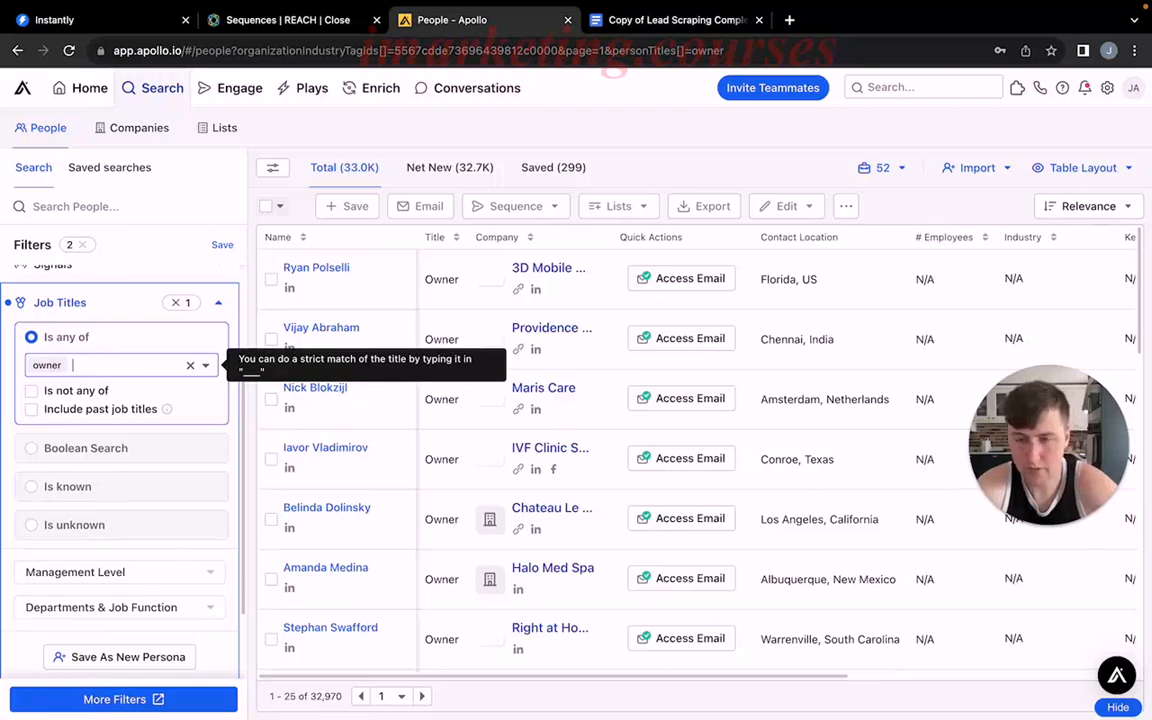
Add director and ceo to the job titles the people search matches.
type("dire")
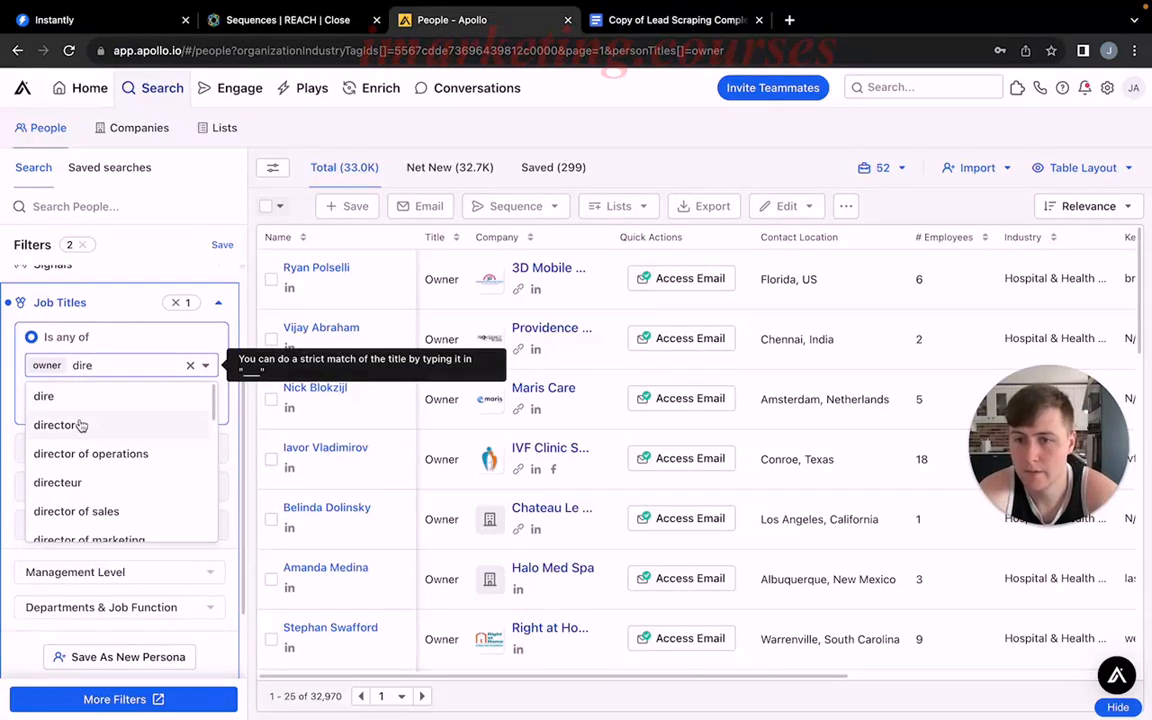
left_click(80, 425)
type("c")
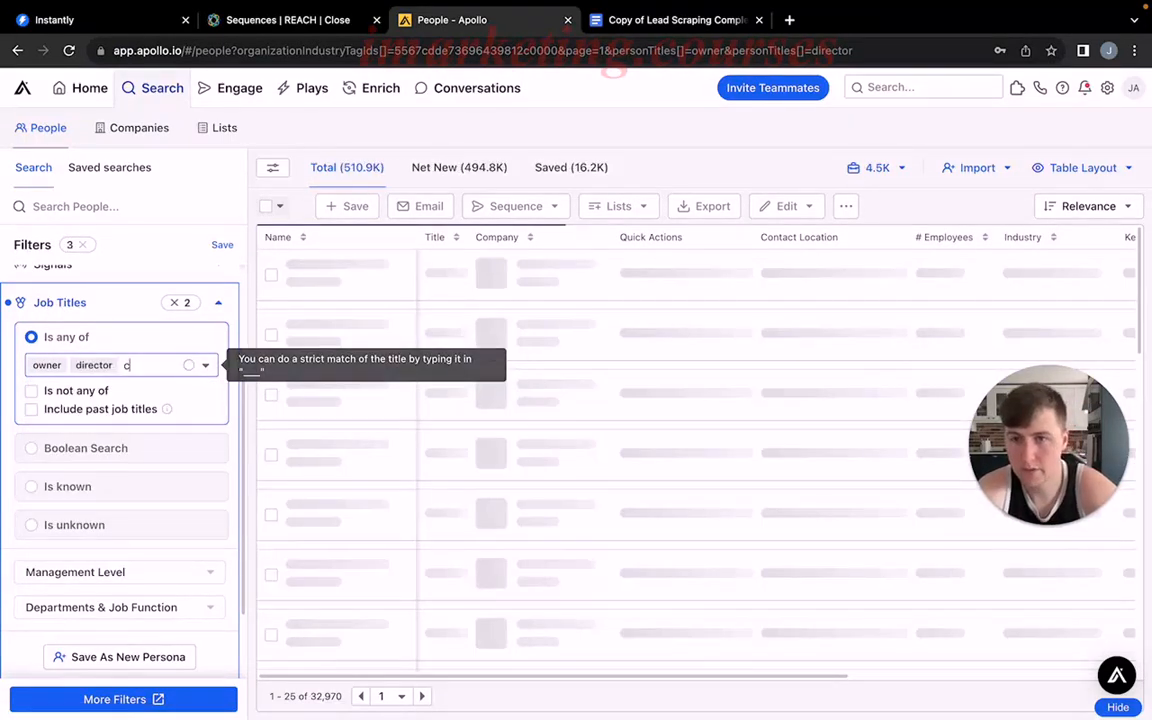
type("eo")
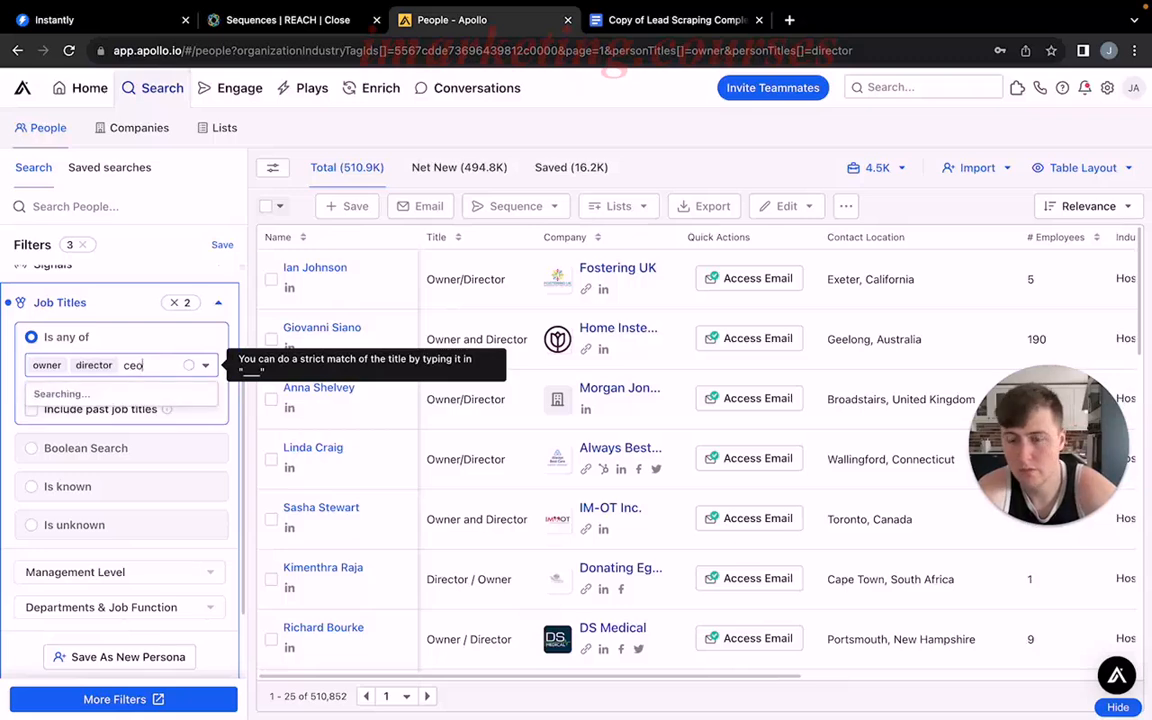
left_click(112, 393)
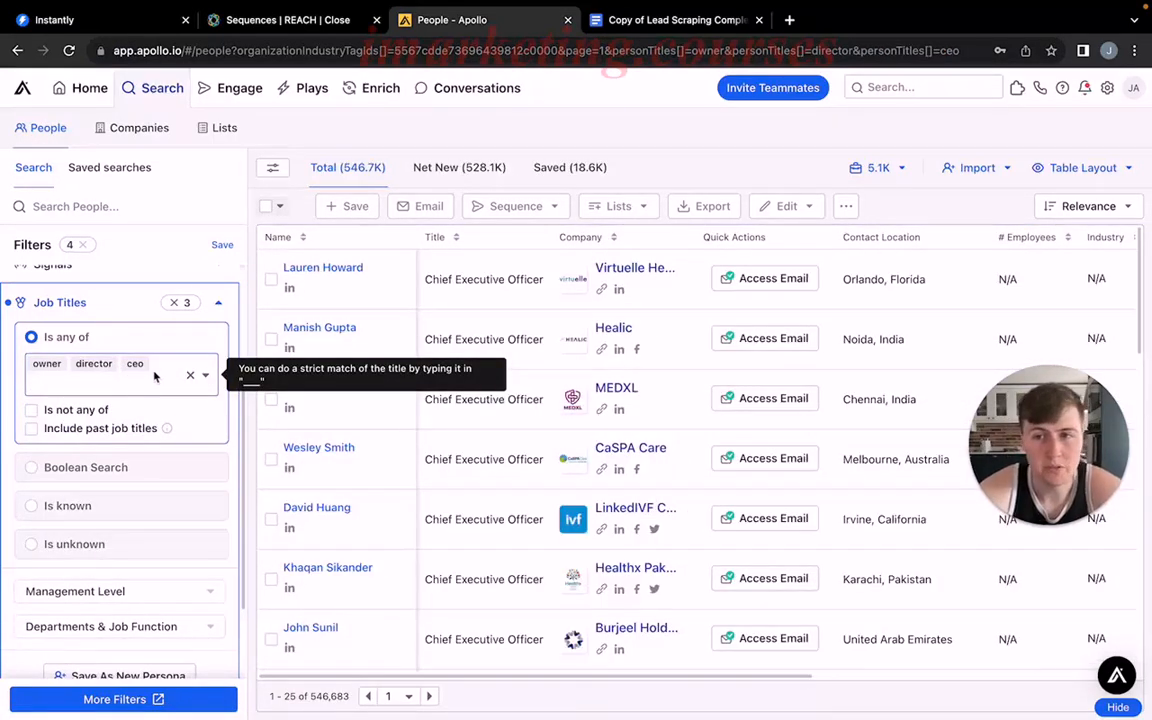
Check the target job titles in the lead scraping document, and try sales director as a job title in Apollo.
left_click(640, 20)
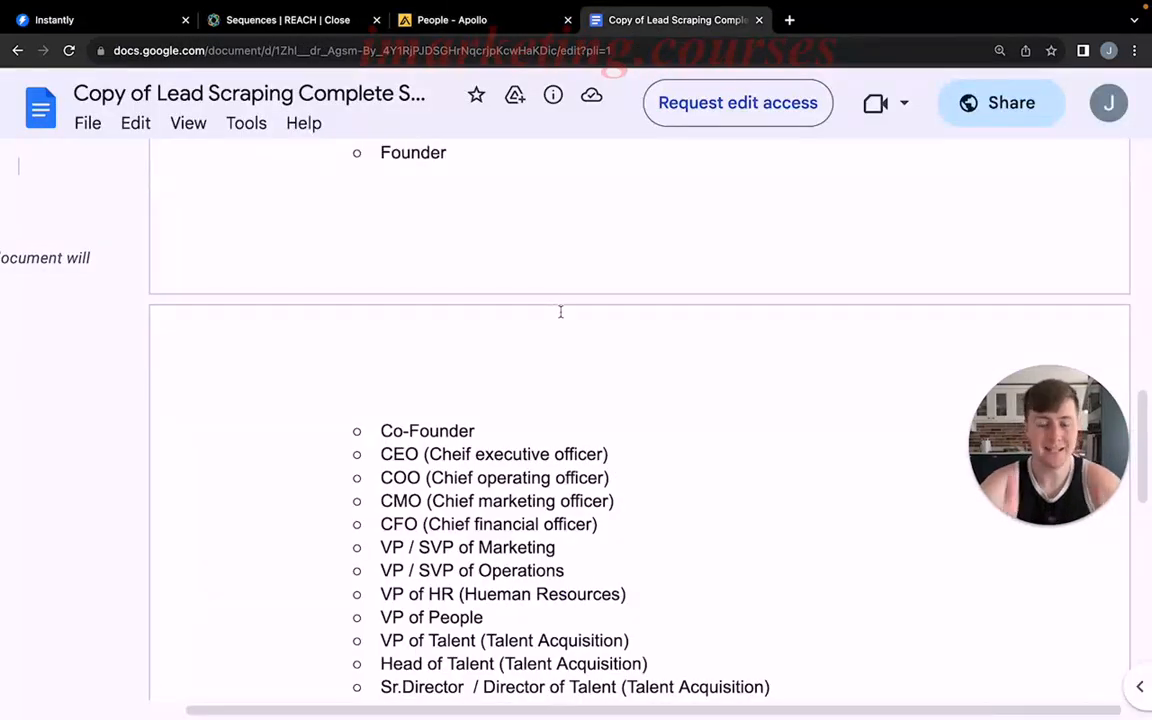
scroll(532, 353, "down", 1)
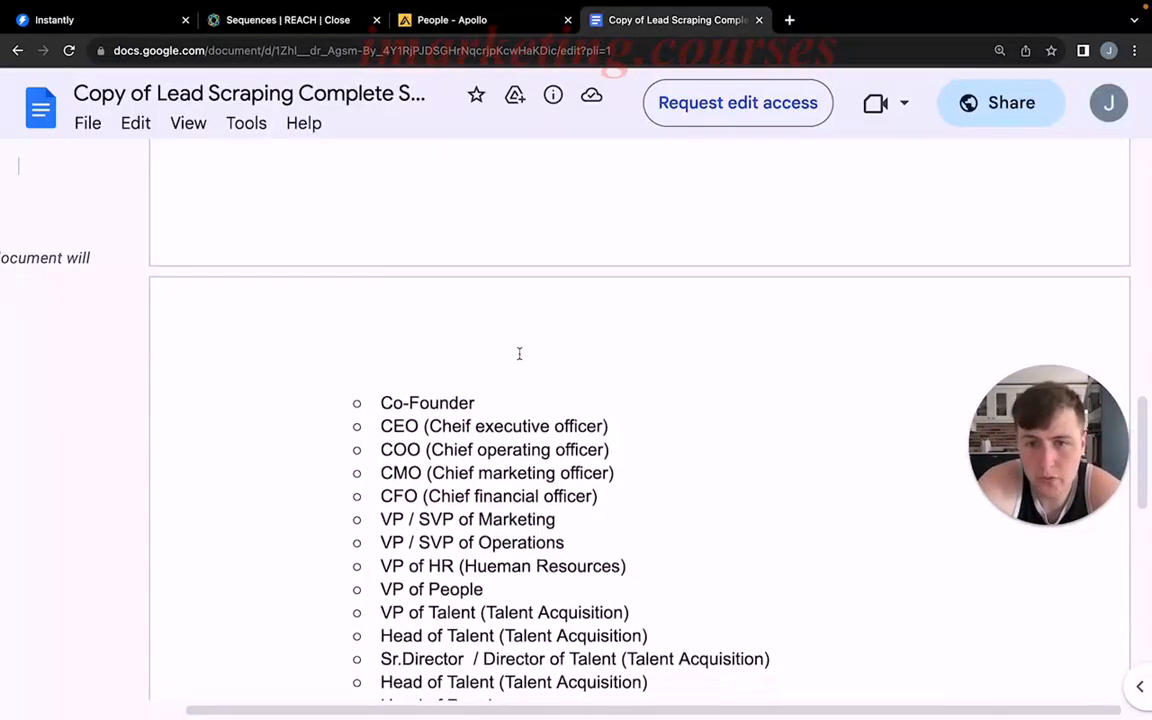
left_click(440, 21)
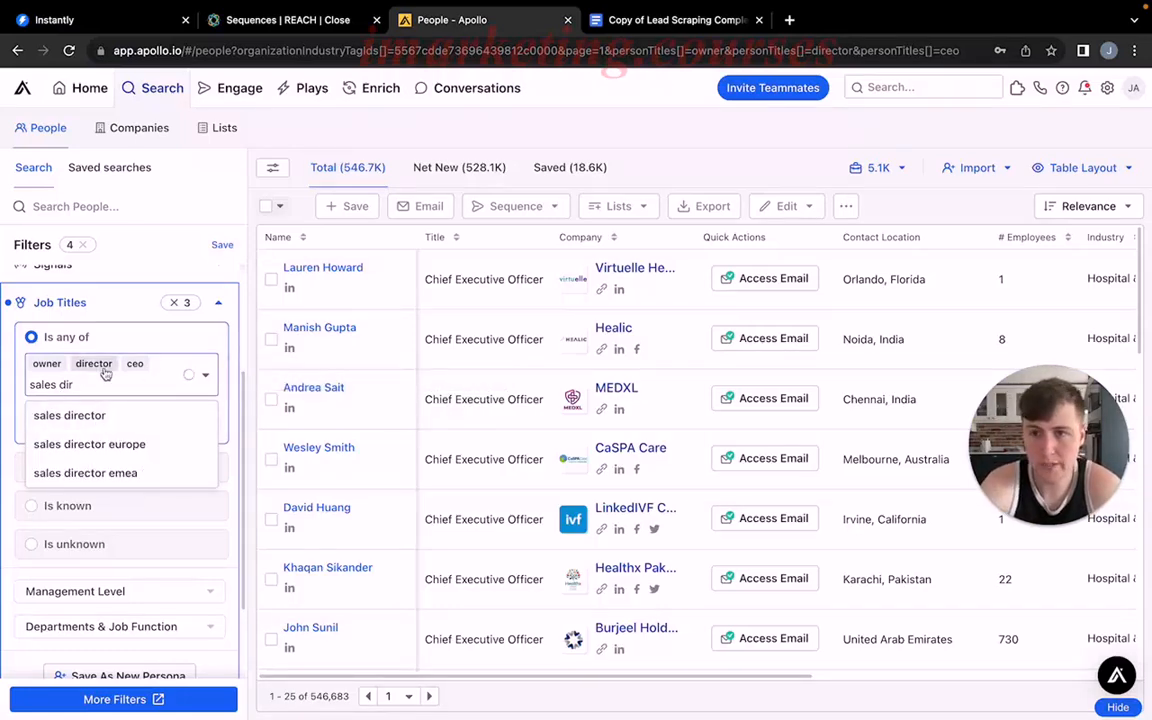
key("BackSpace")
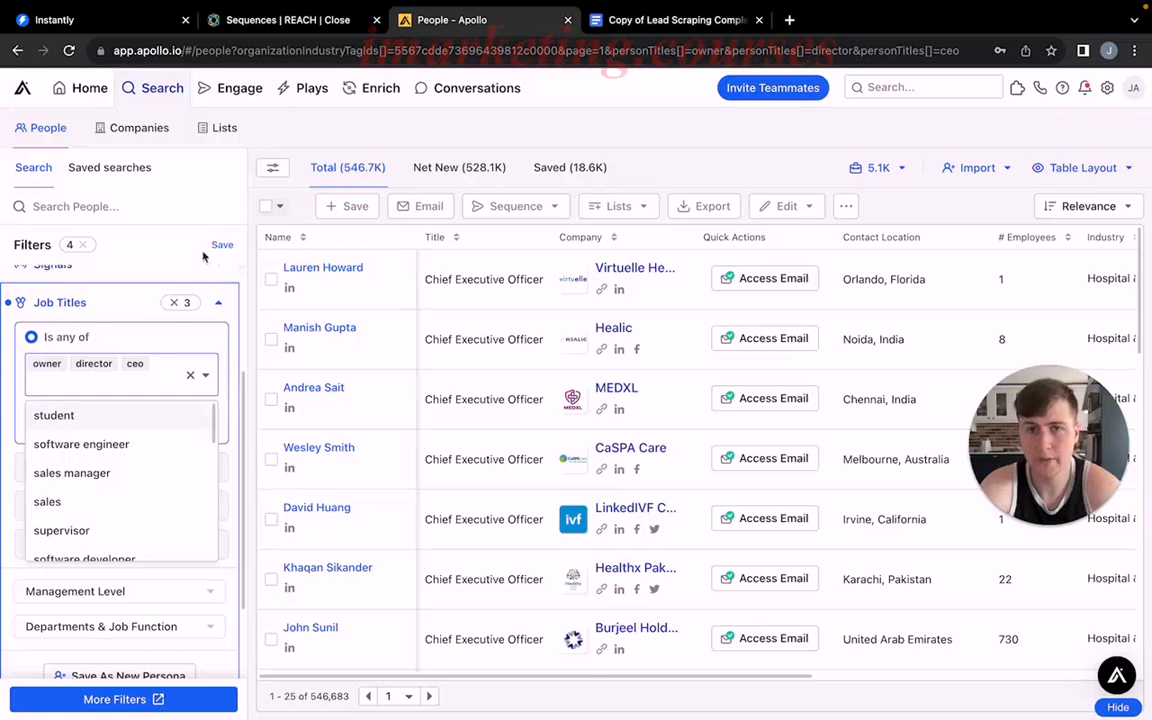
Switch to the lead scraping document and read through the remaining job titles and the other filters to consider.
left_click(624, 24)
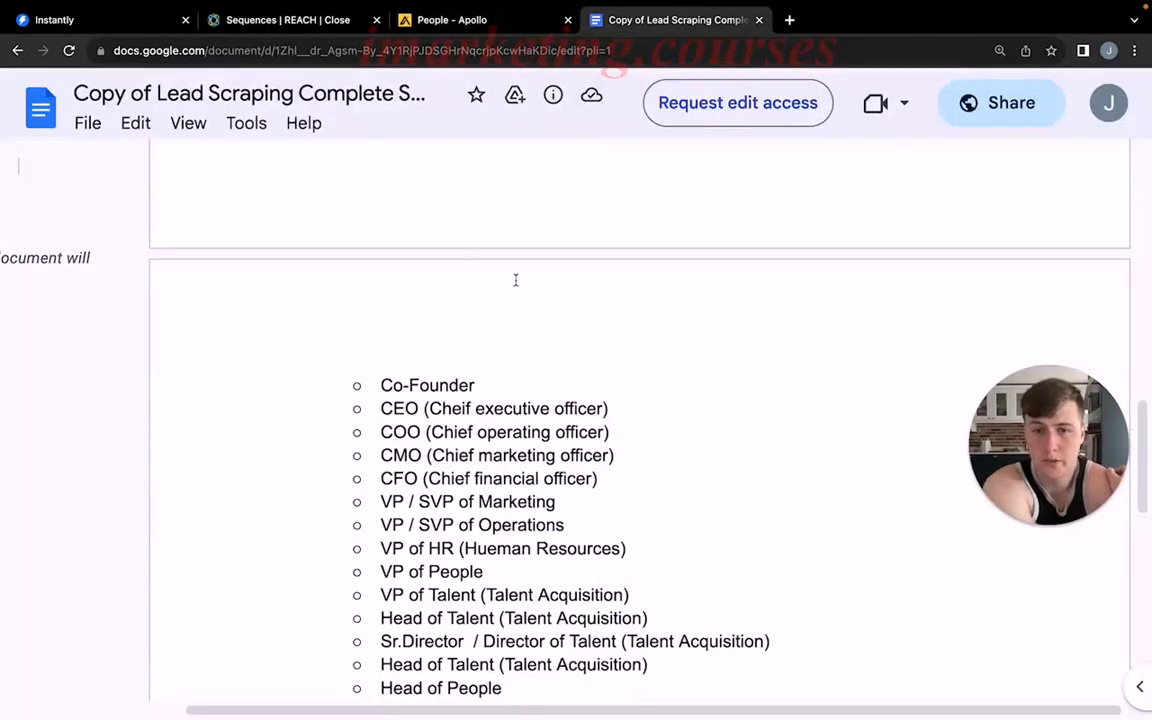
scroll(514, 300, "down", 4)
scroll(500, 316, "down", 1)
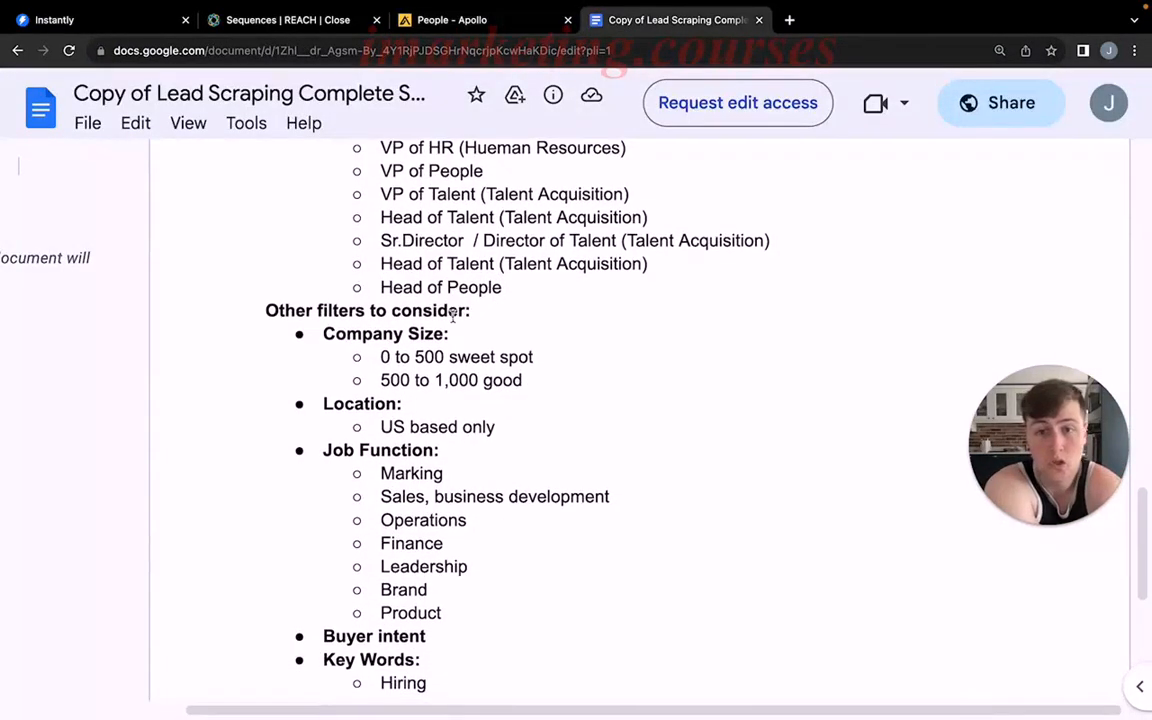
Switch back to Apollo, collapse the job titles filter and open the employee count filter.
left_click(476, 26)
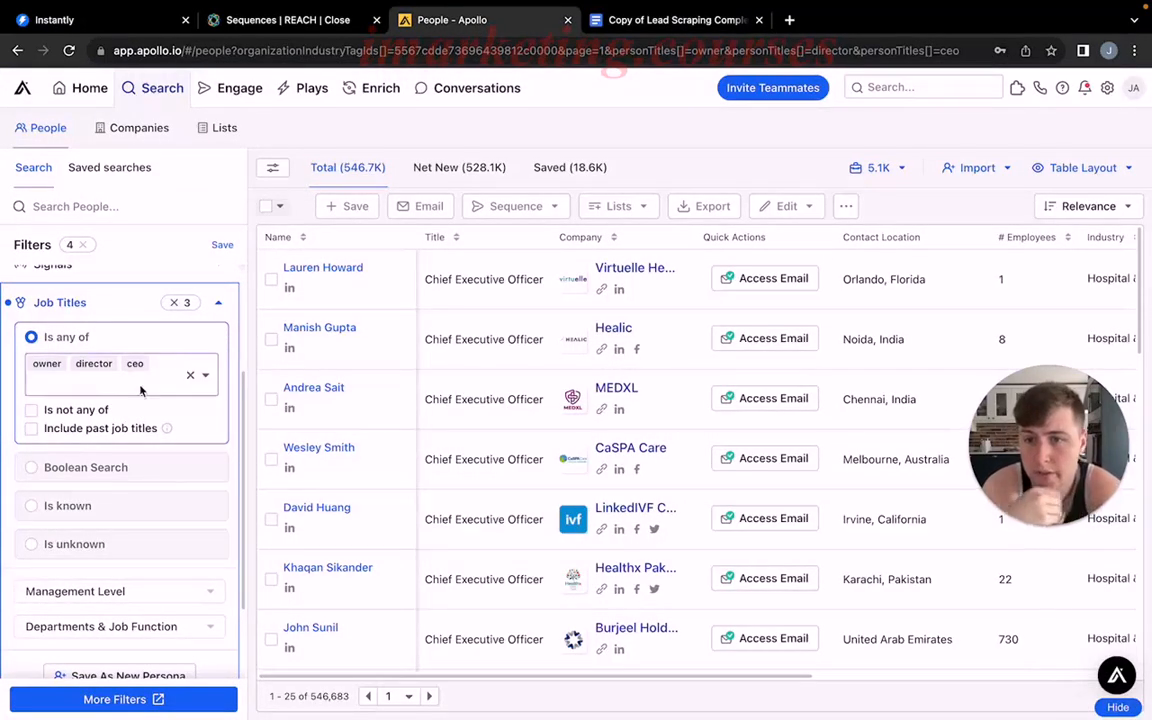
scroll(141, 385, "down", 1)
scroll(141, 375, "up", 3)
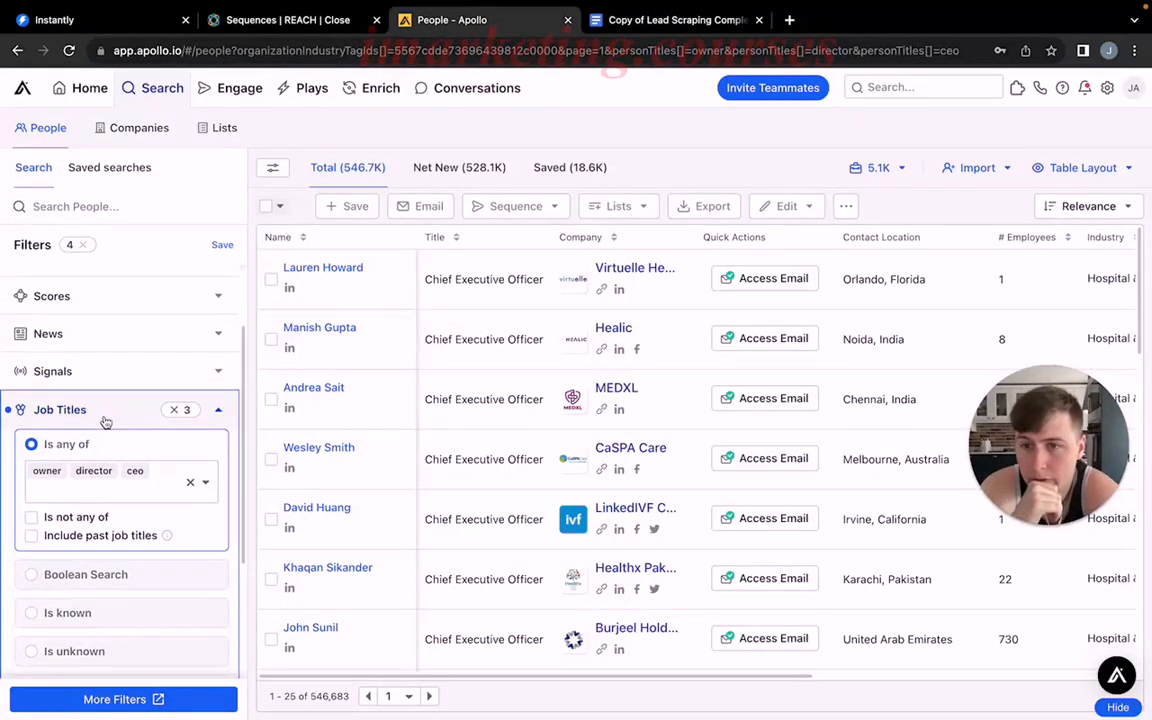
left_click(105, 421)
scroll(118, 419, "down", 1)
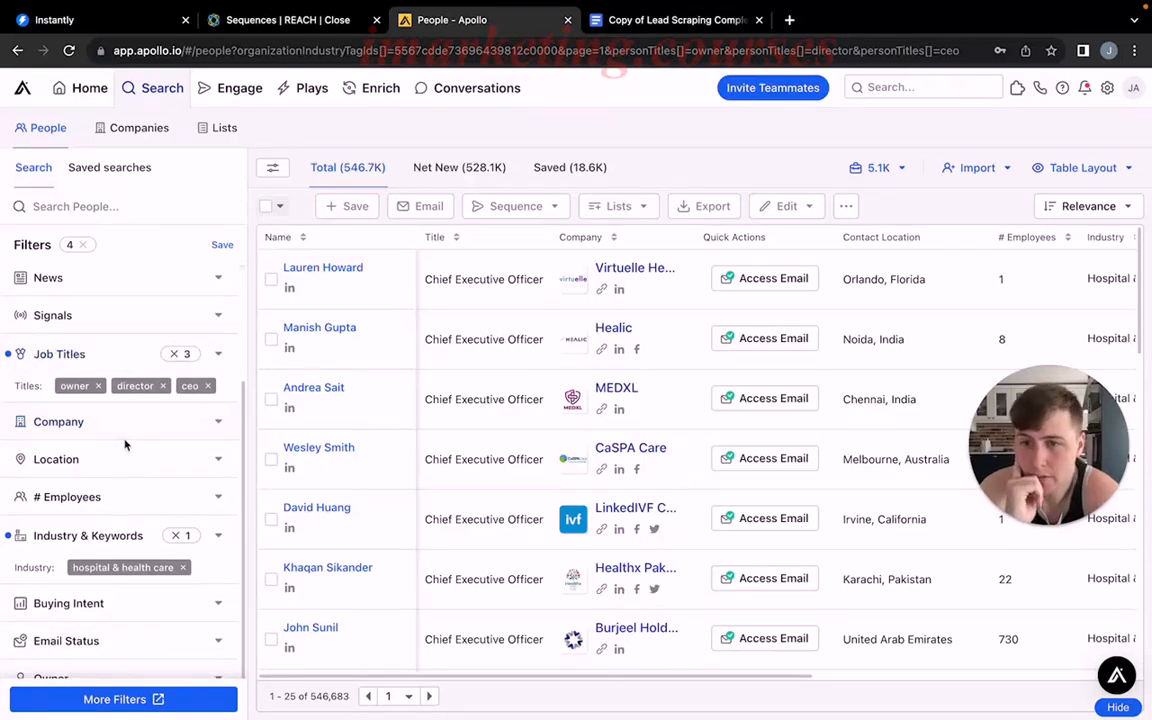
left_click(135, 500)
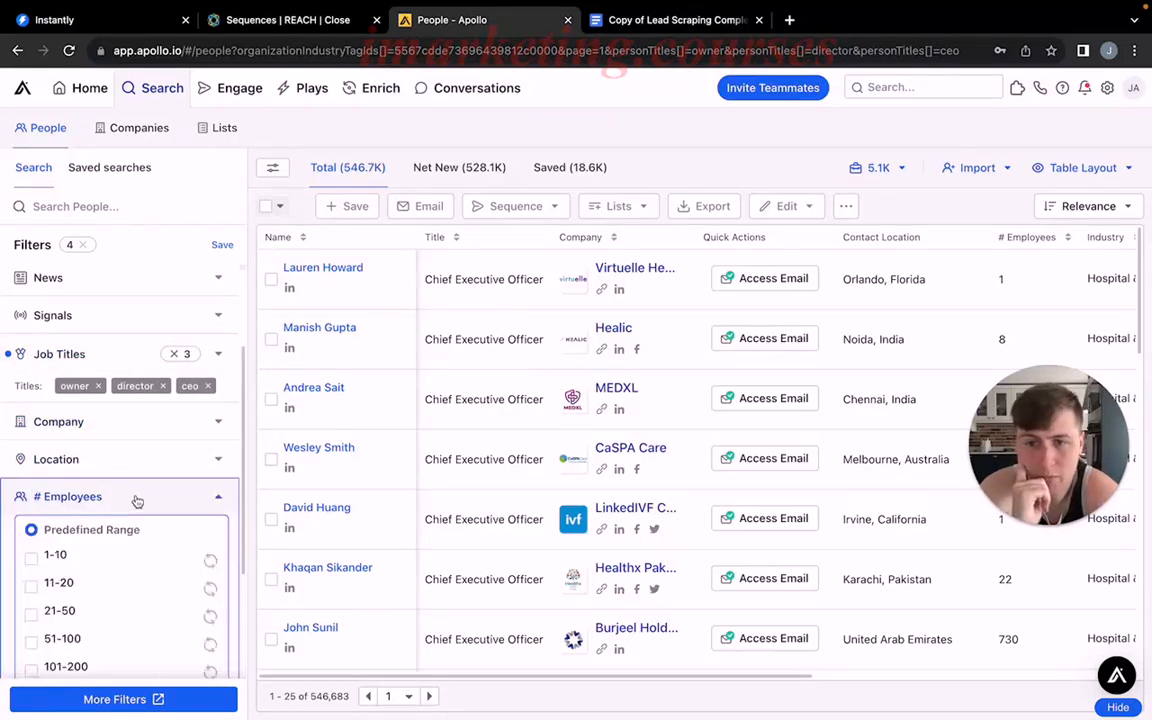
scroll(140, 485, "down", 3)
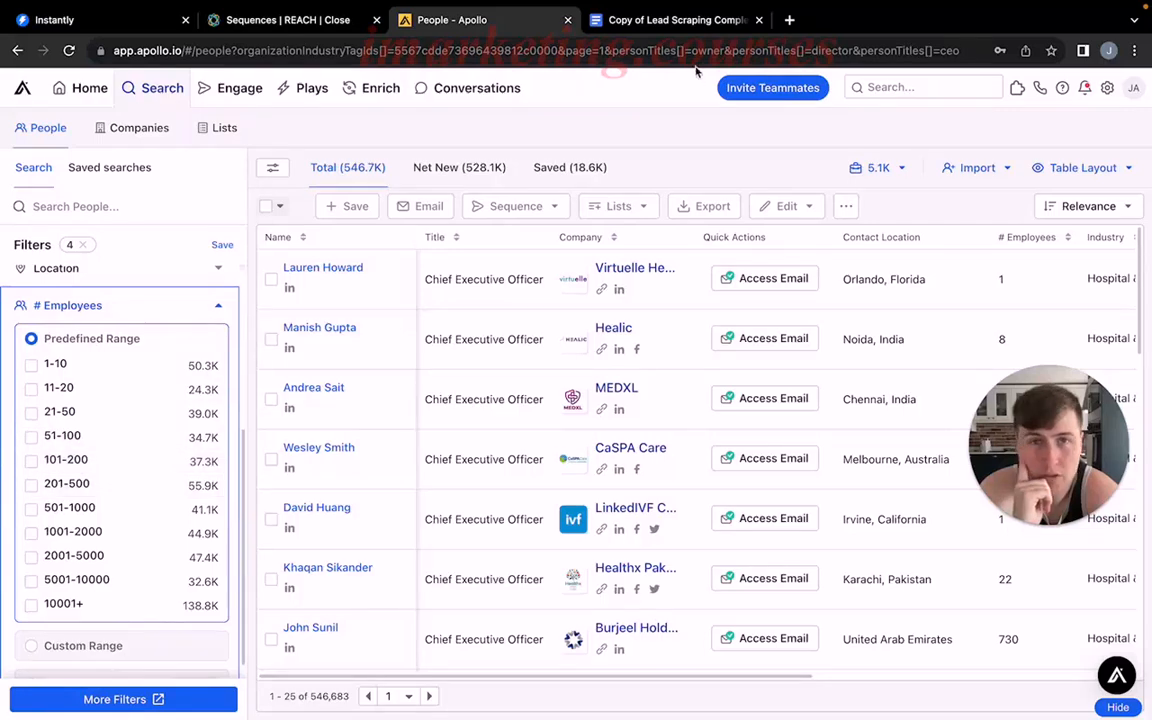
Check the company size guidance in the lead scraping document, and filter Apollo's people search to the predefined employee ranges from 1-10 through 501-1000.
left_click(670, 24)
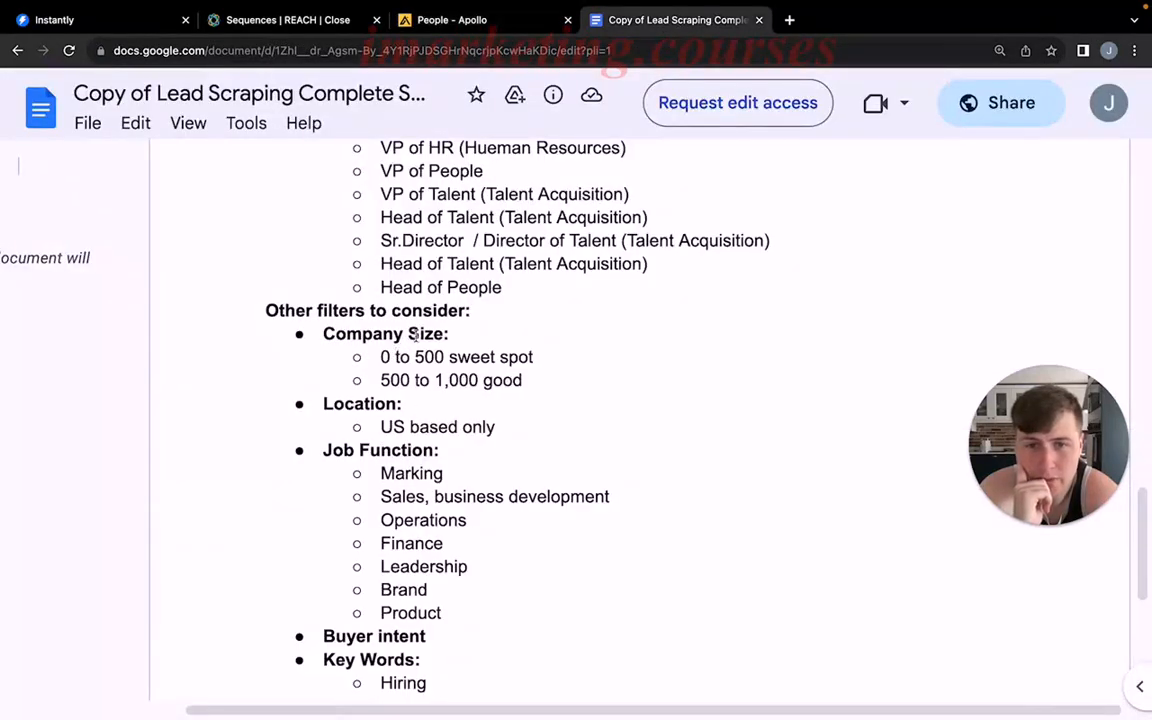
scroll(435, 310, "down", 1)
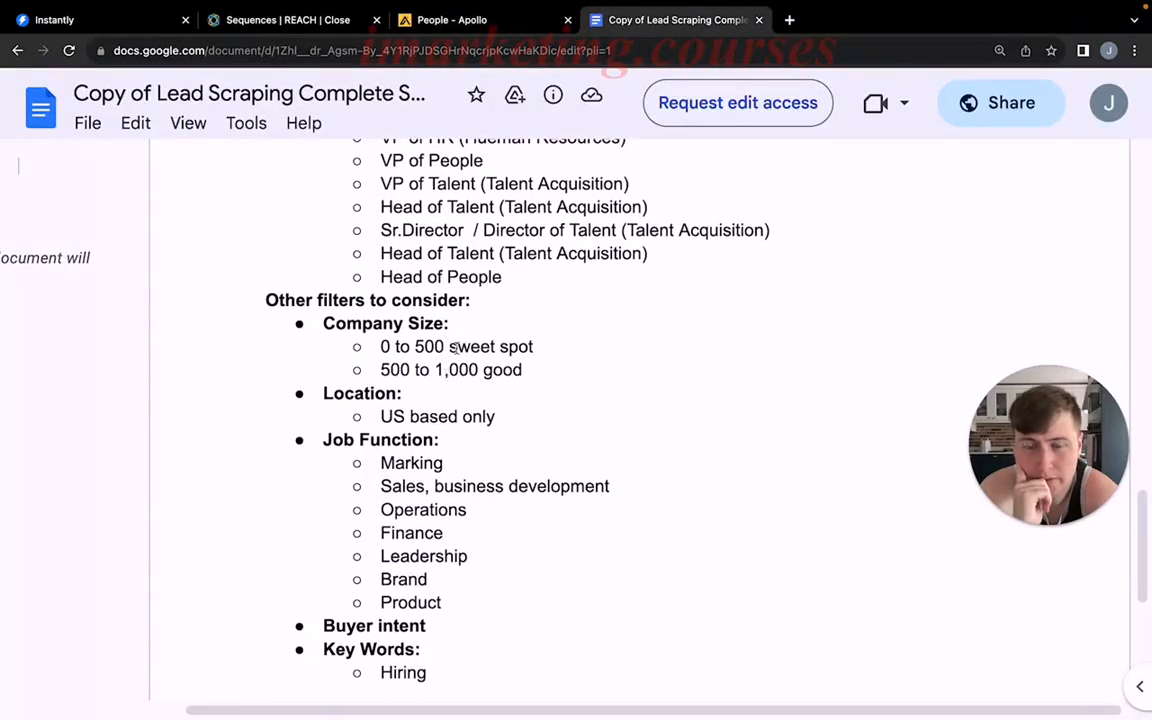
left_click(500, 24)
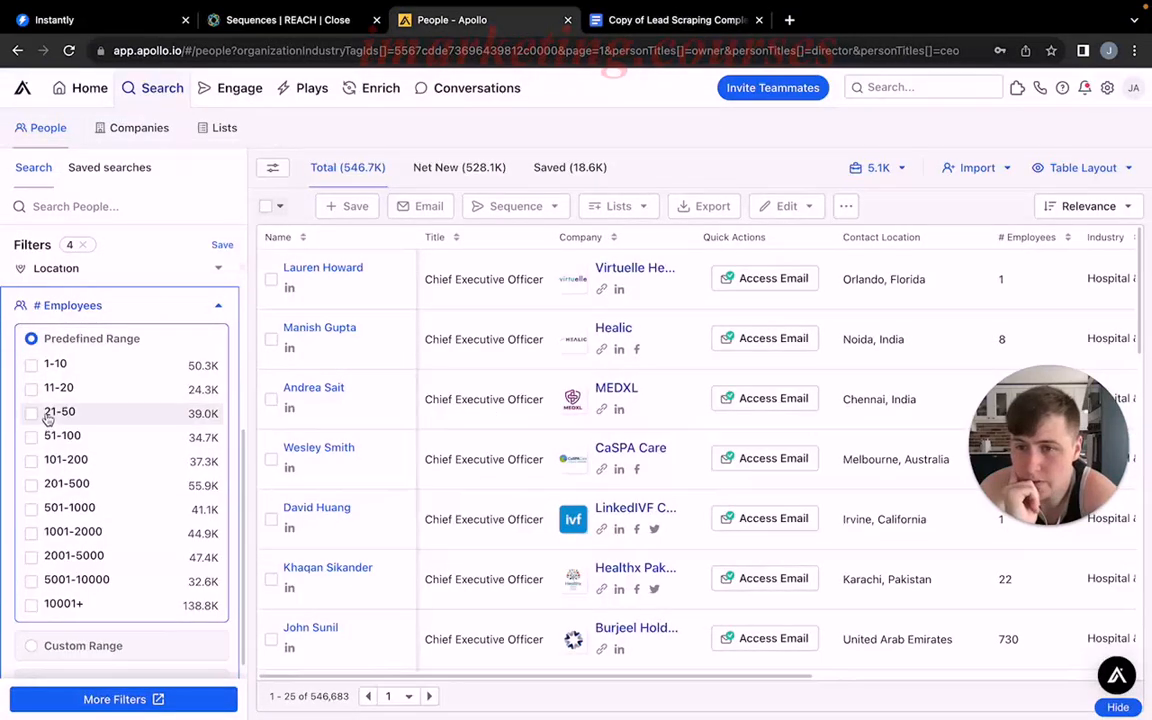
left_click(31, 366)
left_click(31, 389)
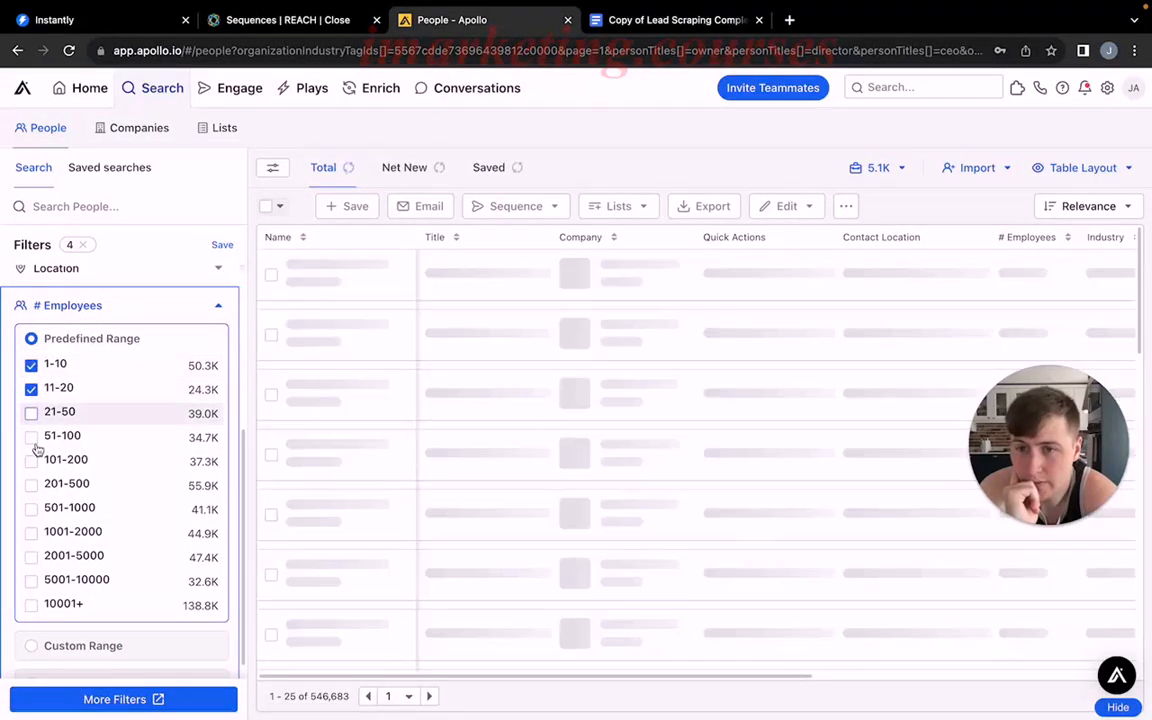
left_click(32, 413)
left_click(32, 437)
left_click(34, 463)
left_click(33, 486)
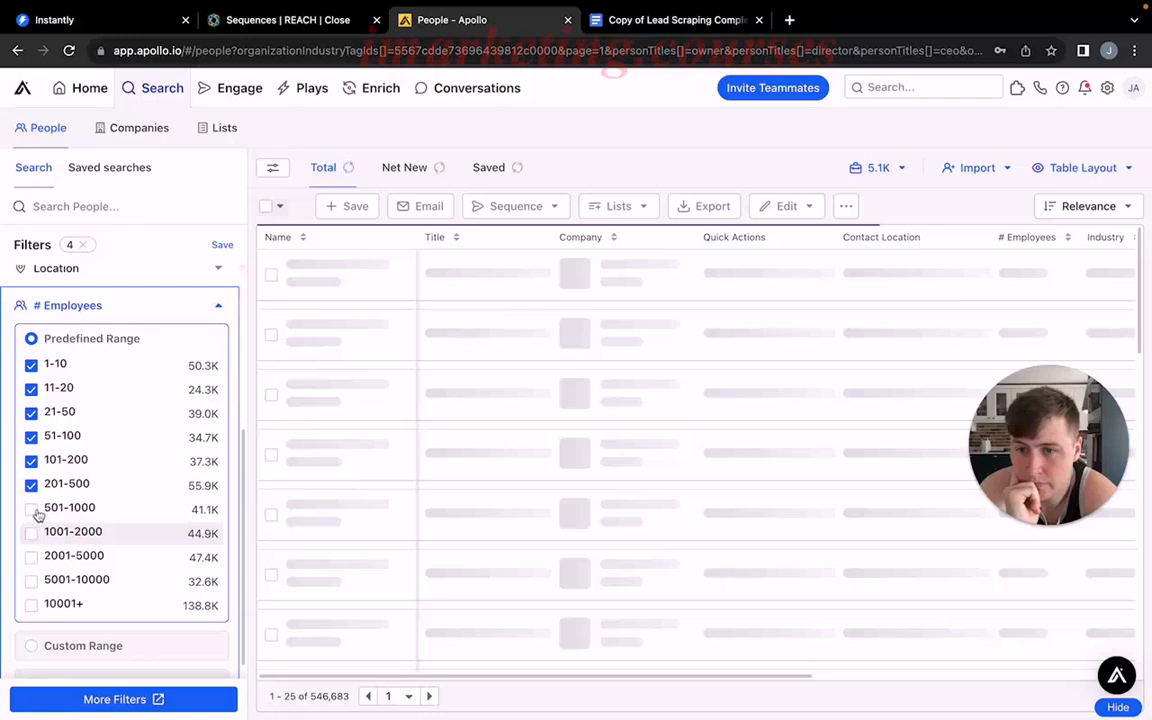
left_click(72, 512)
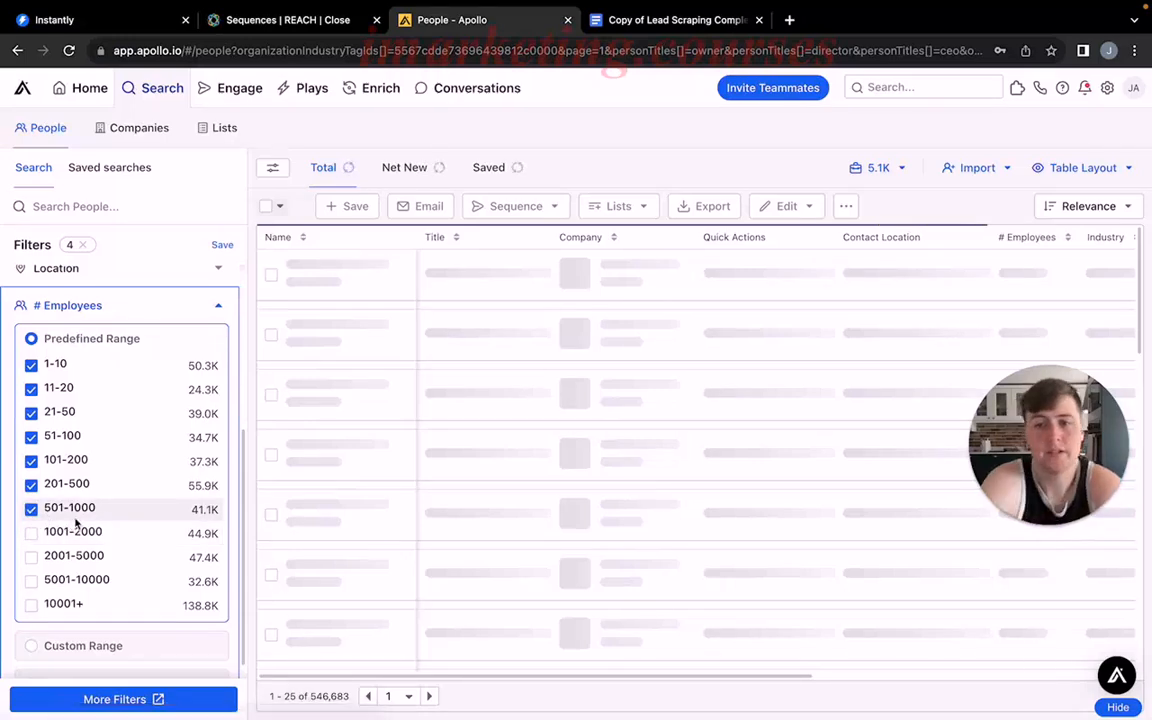
left_click(150, 305)
Check the location and job function requirements in the lead scraping document and return to Apollo.
left_click(588, 28)
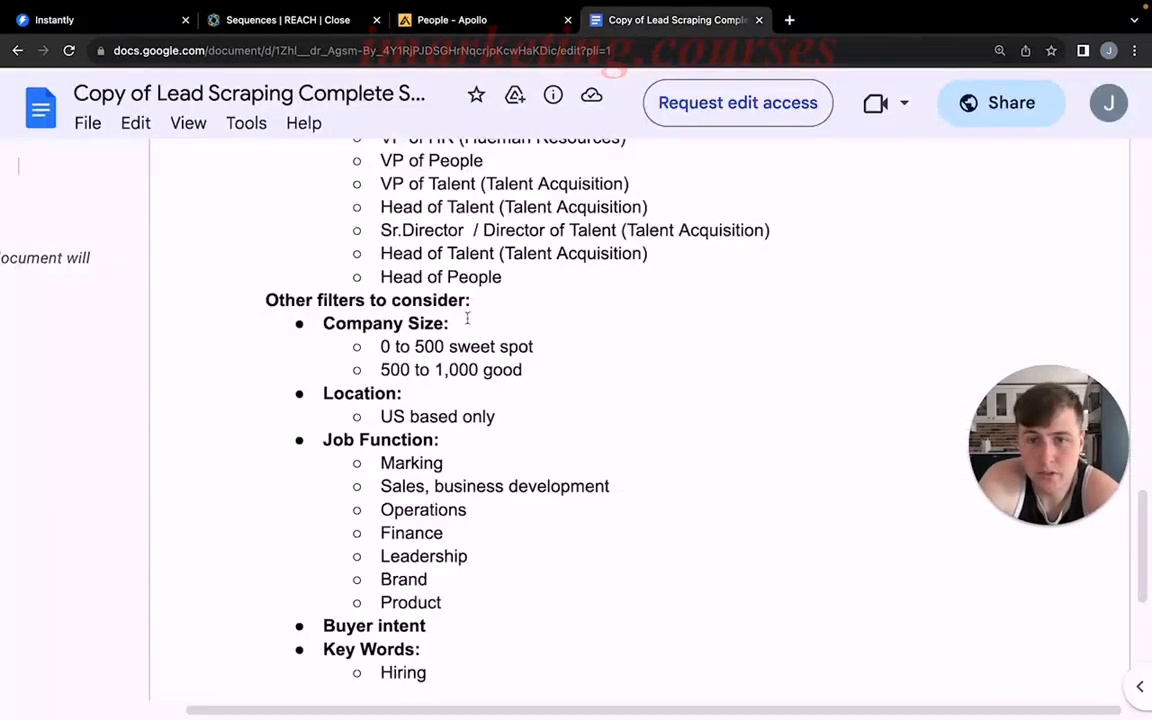
scroll(386, 362, "down", 1)
left_click_drag(386, 362, 452, 363)
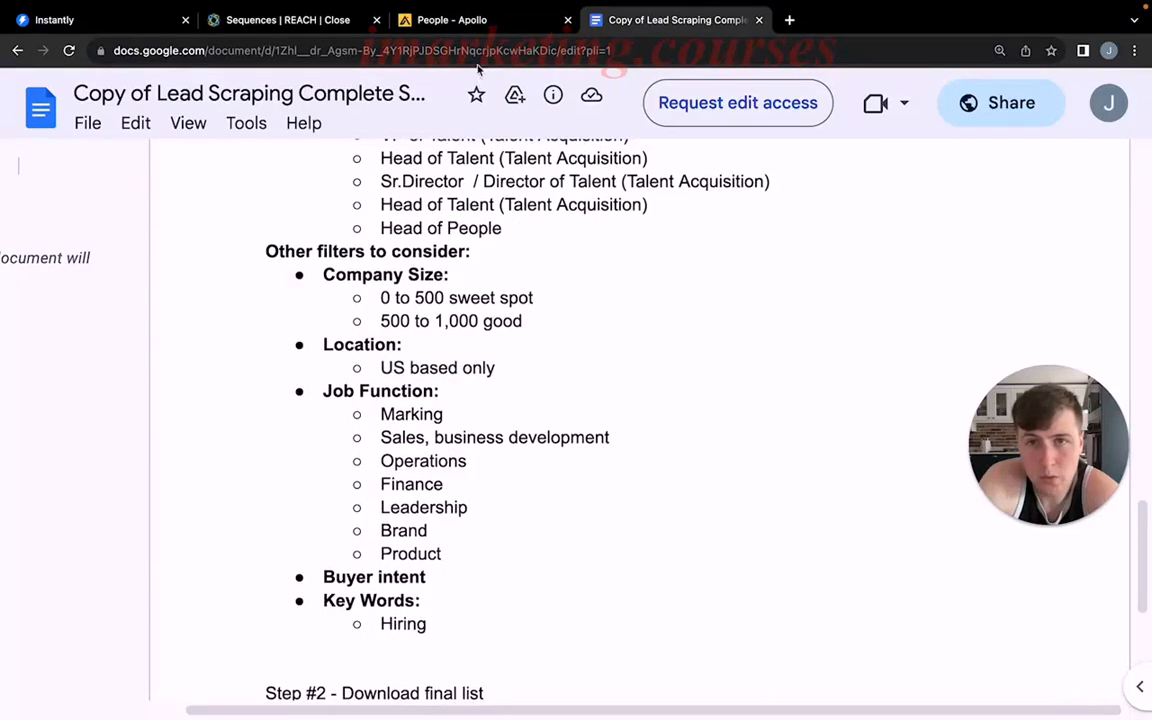
left_click(474, 30)
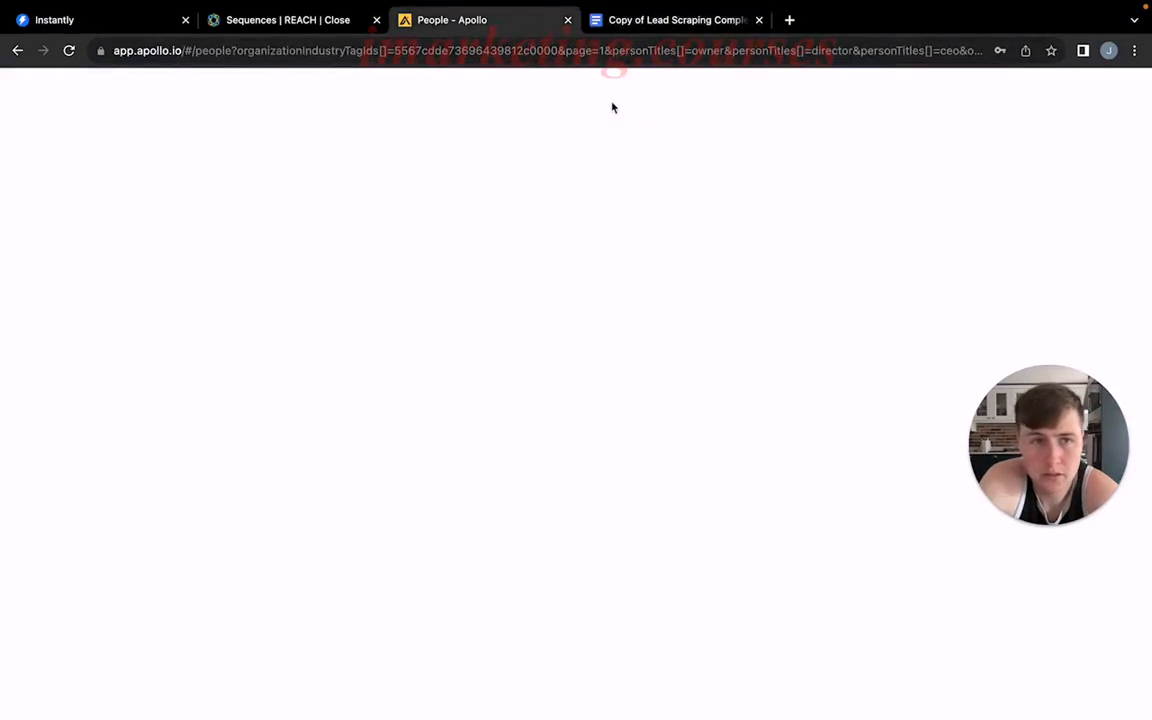
left_click(633, 18)
left_click(549, 23)
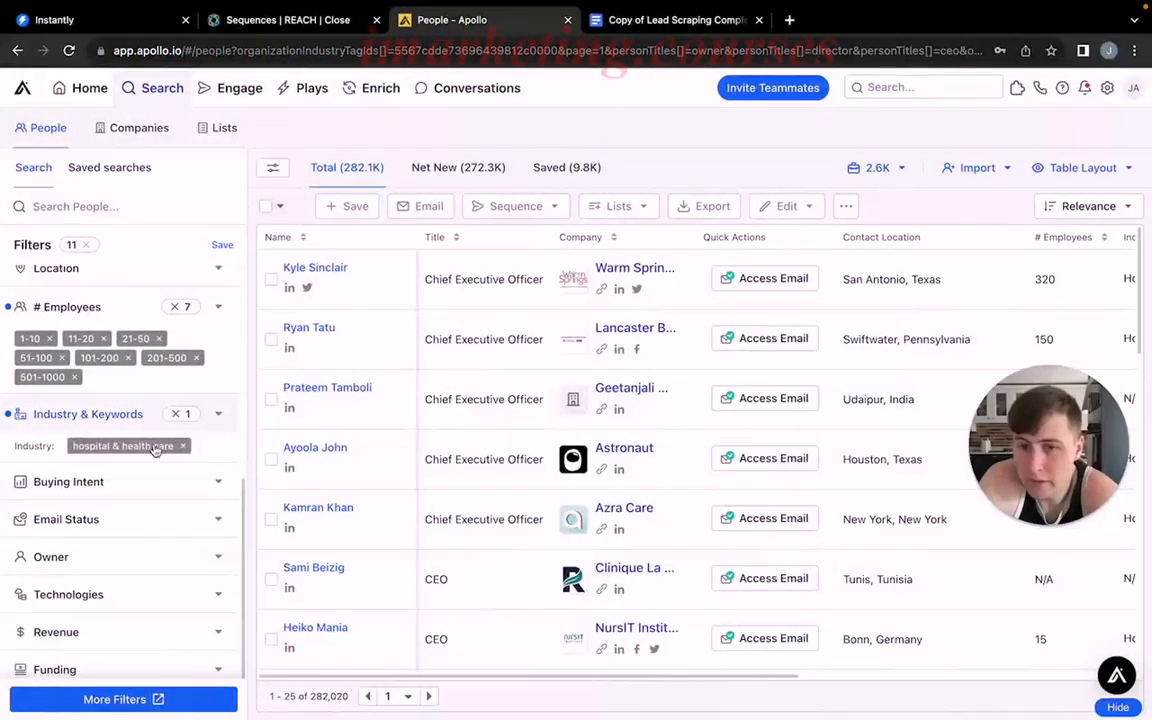
Filter the people search to contacts located in the United States.
scroll(180, 415, "down", 2)
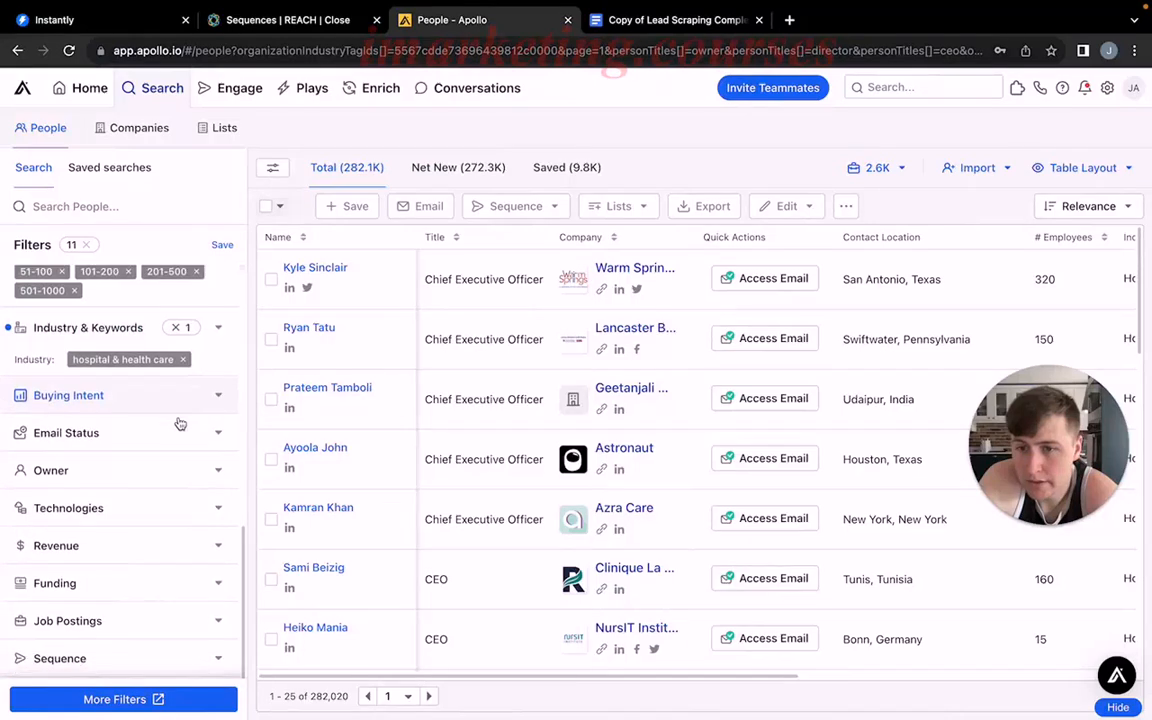
scroll(180, 423, "up", 4)
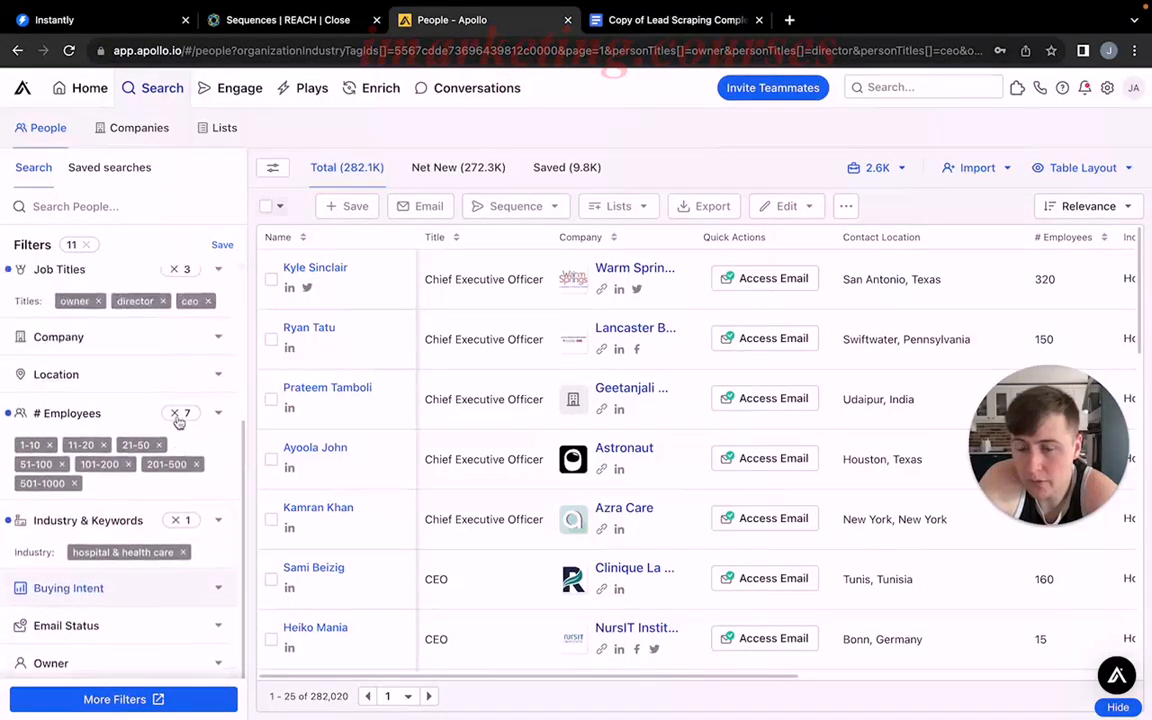
scroll(180, 425, "up", 5)
scroll(180, 424, "down", 4)
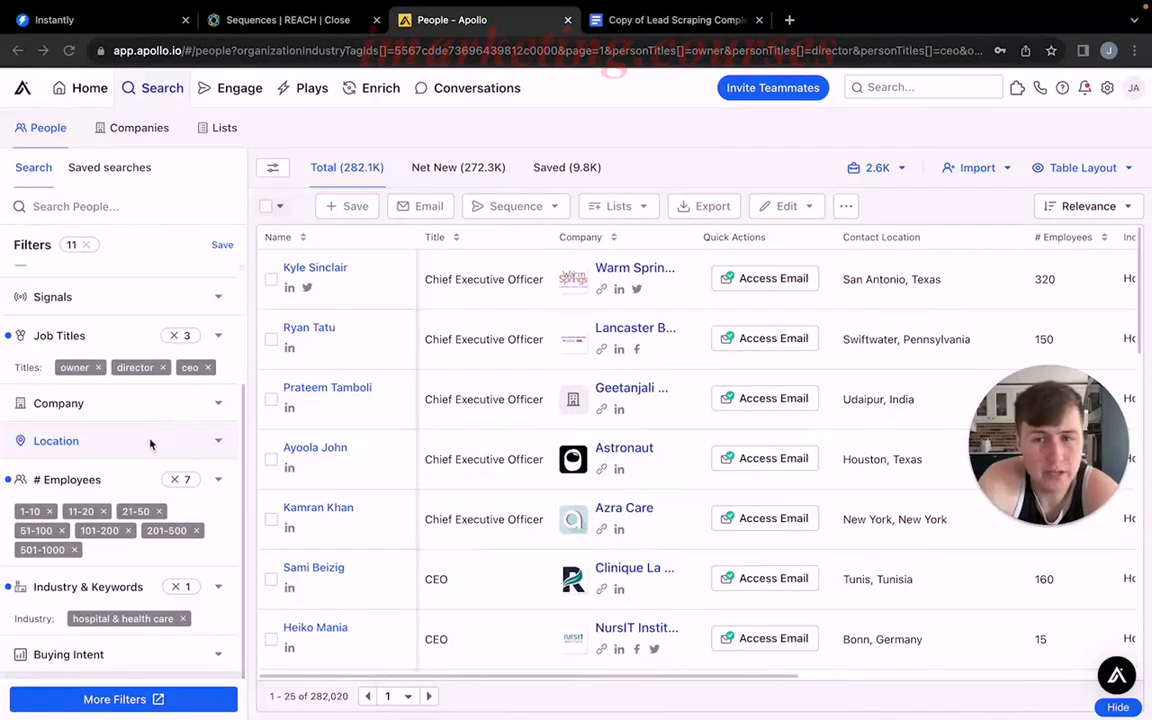
left_click(142, 440)
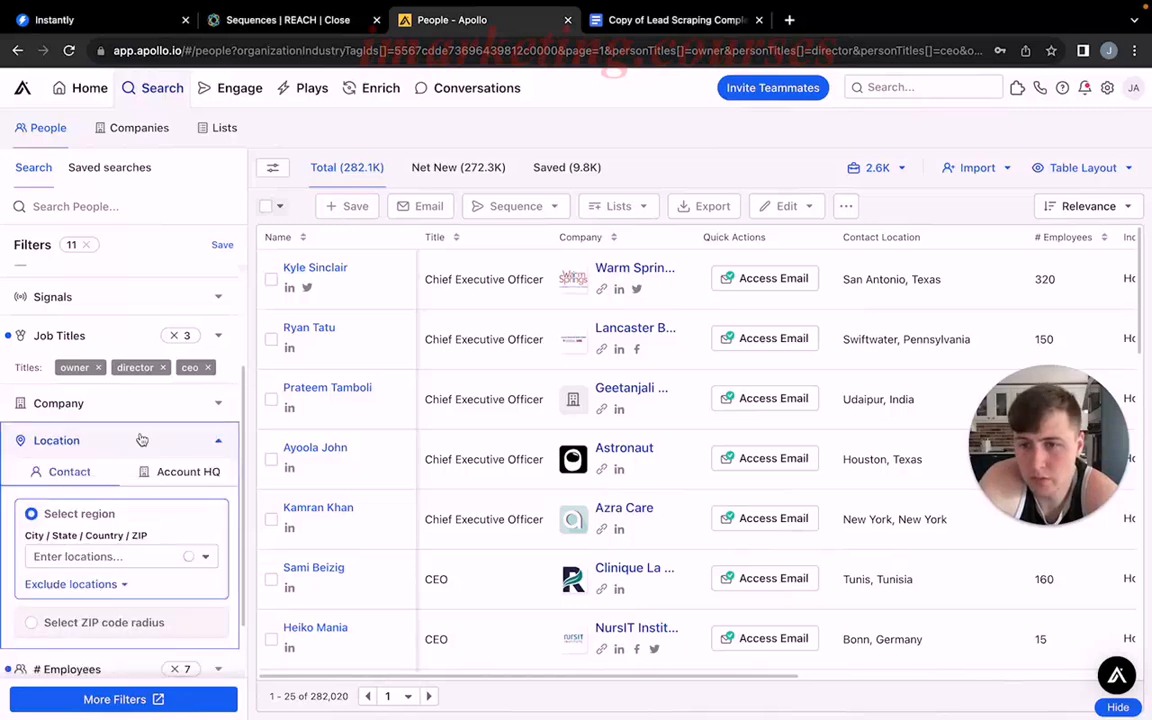
left_click(98, 557)
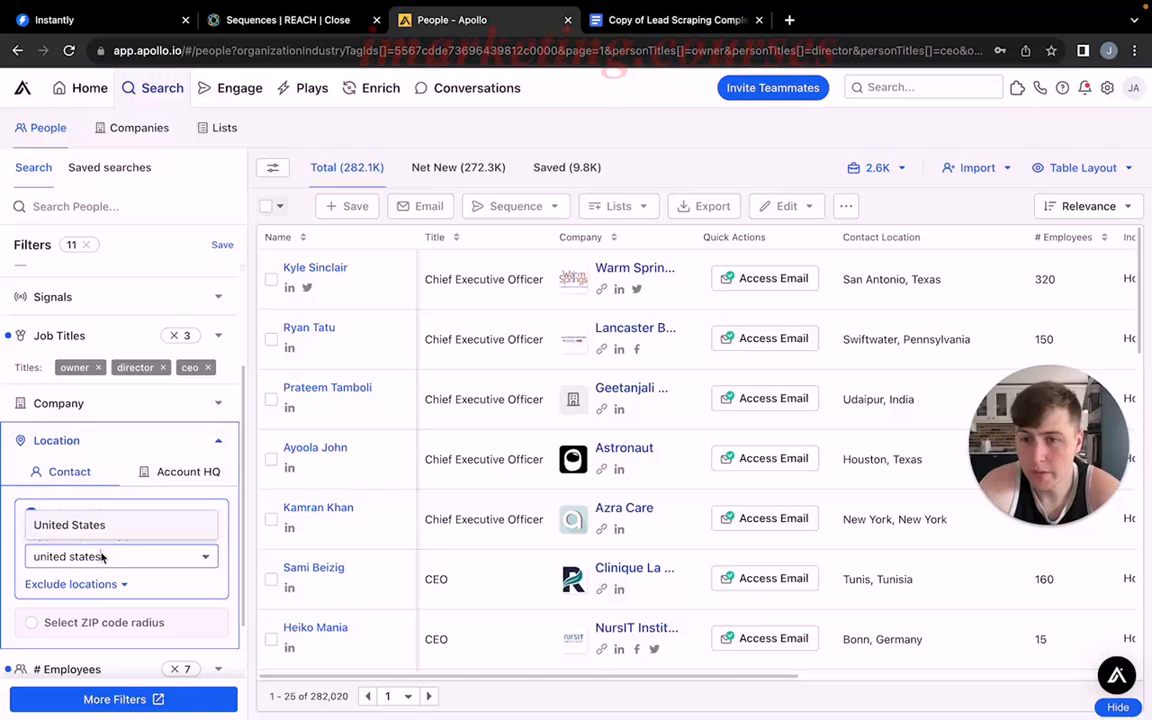
left_click(109, 528)
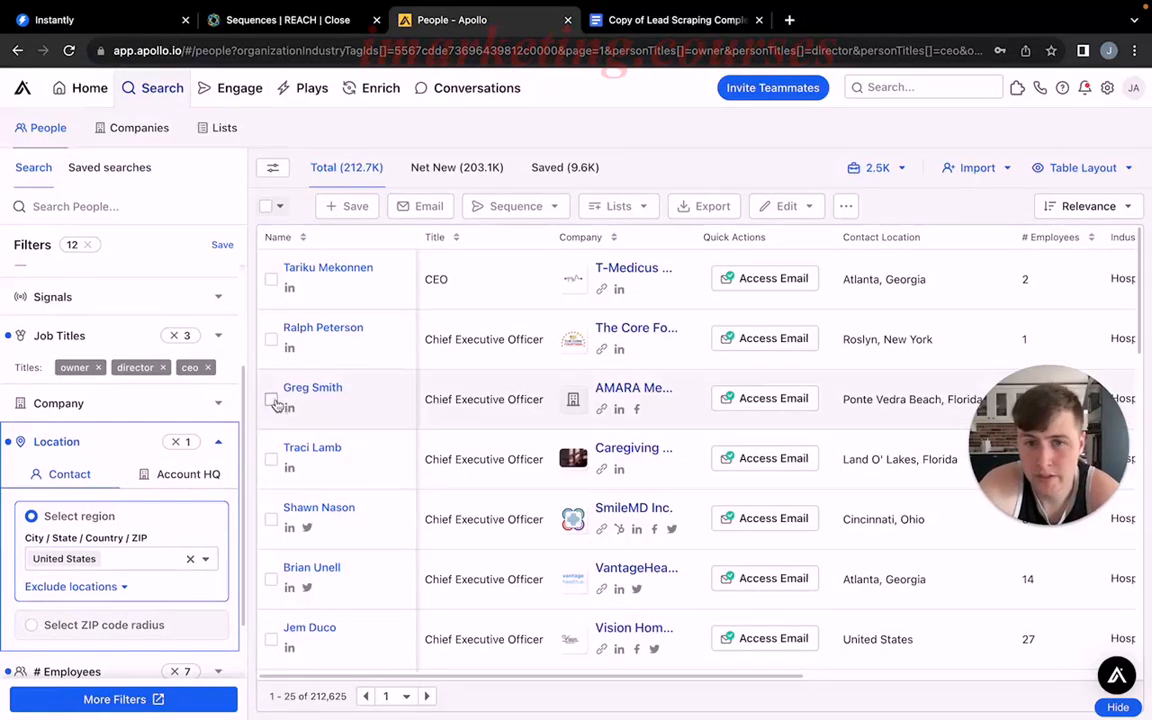
Consult the lead scraping document, return to Apollo, show only the net new people and review the applied filters.
left_click(675, 20)
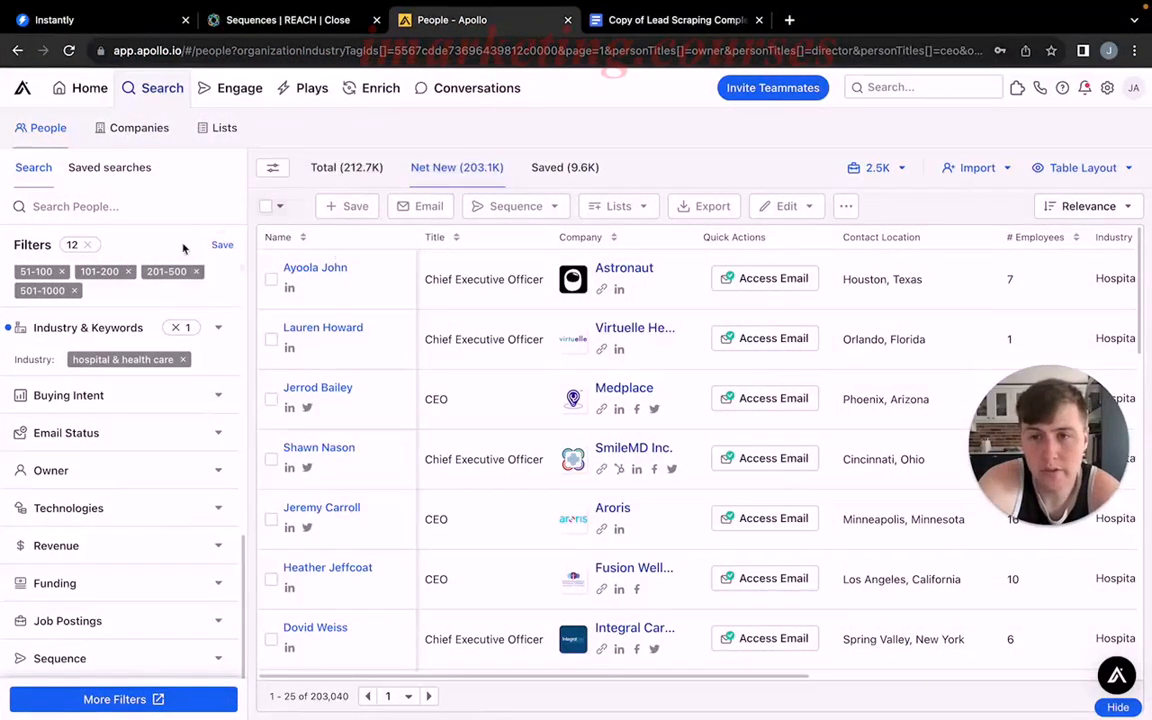
scroll(118, 322, "up", 5)
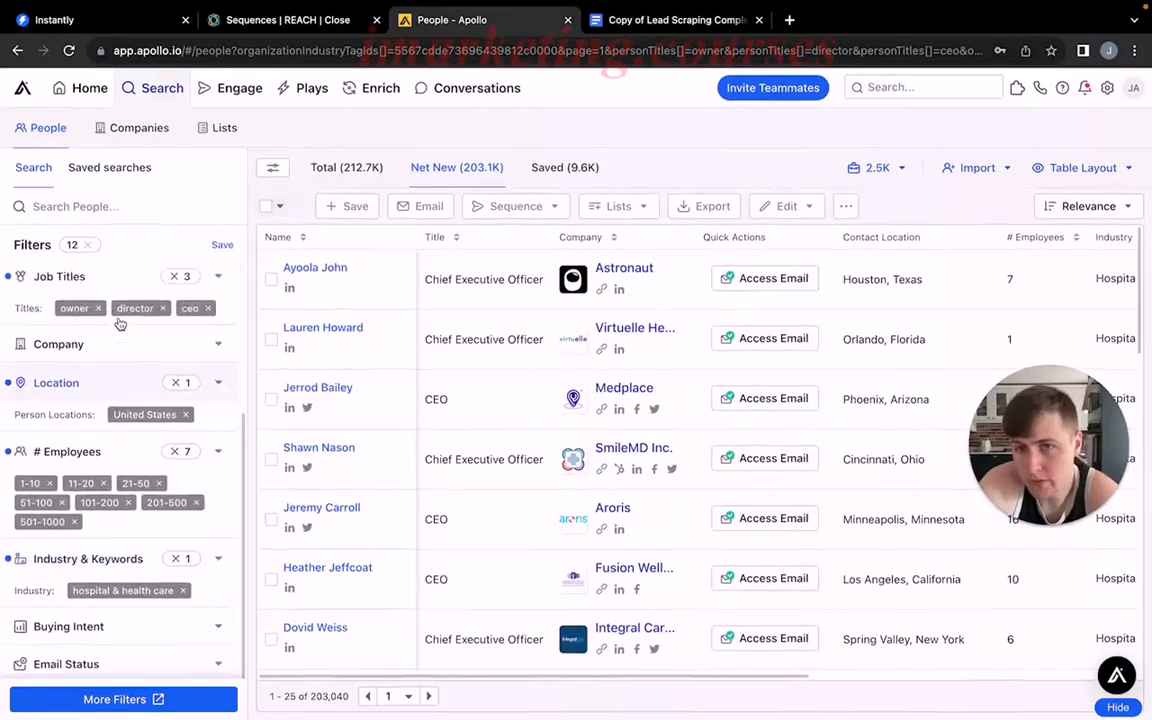
scroll(118, 322, "down", 5)
scroll(118, 322, "up", 6)
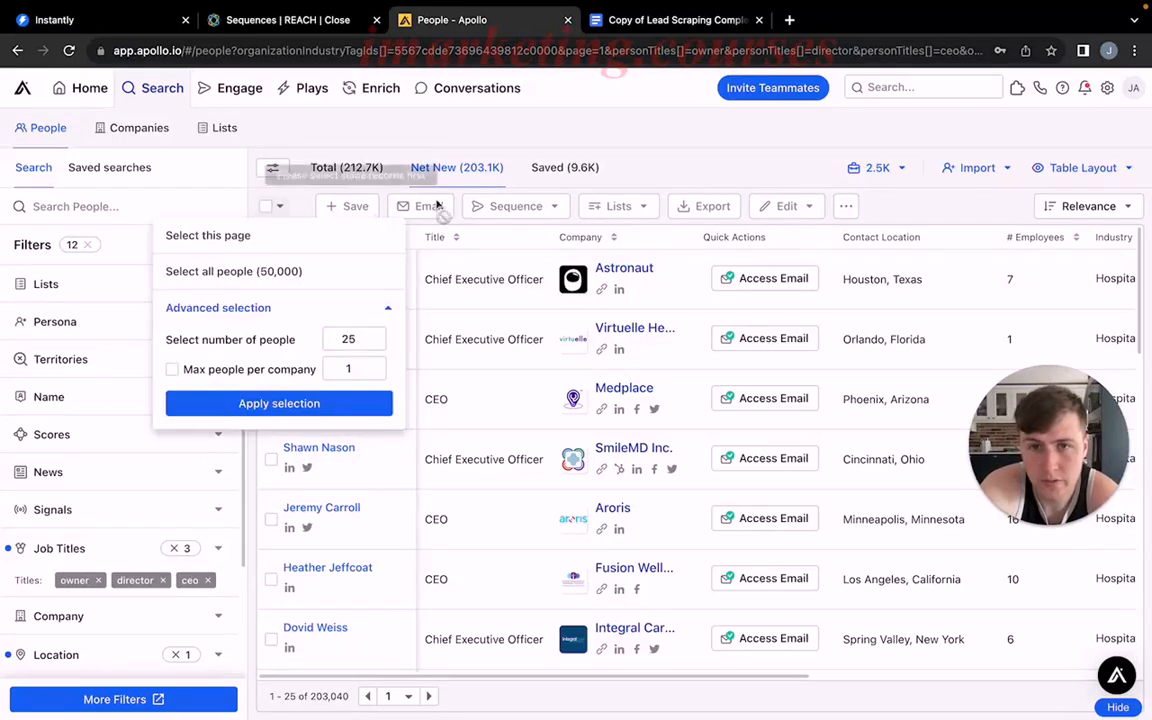
Select all people in the net new results up to the 50,000 limit, and clear that selection.
left_click(274, 272)
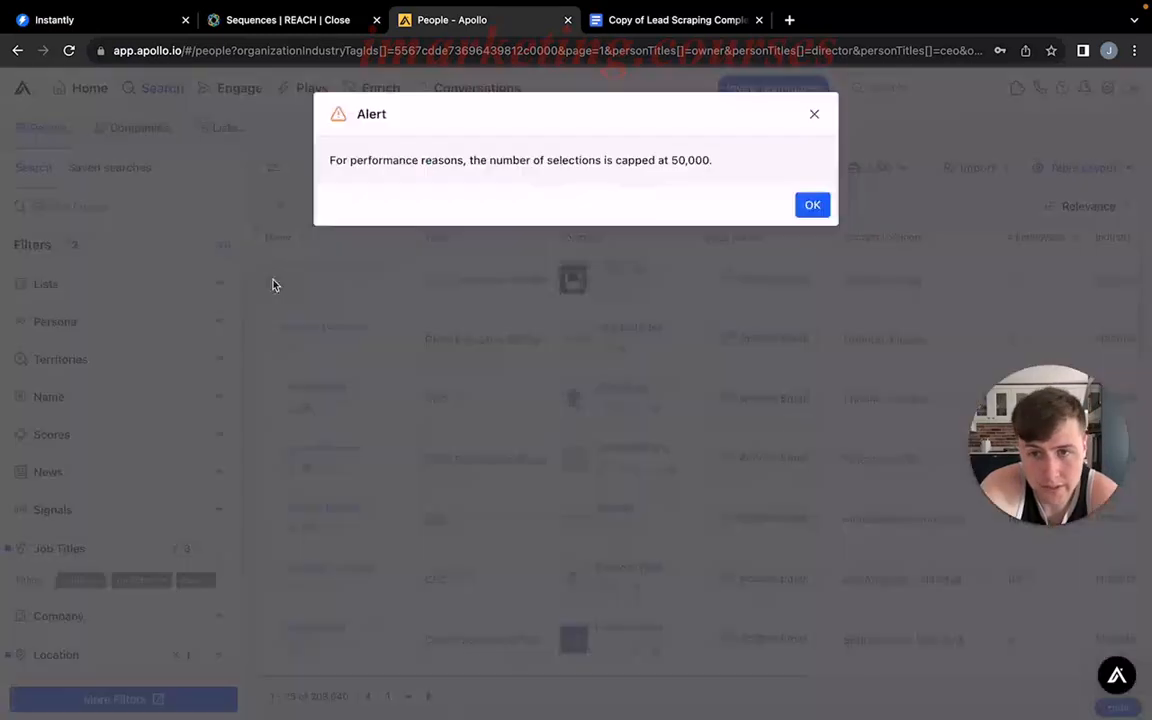
left_click(812, 208)
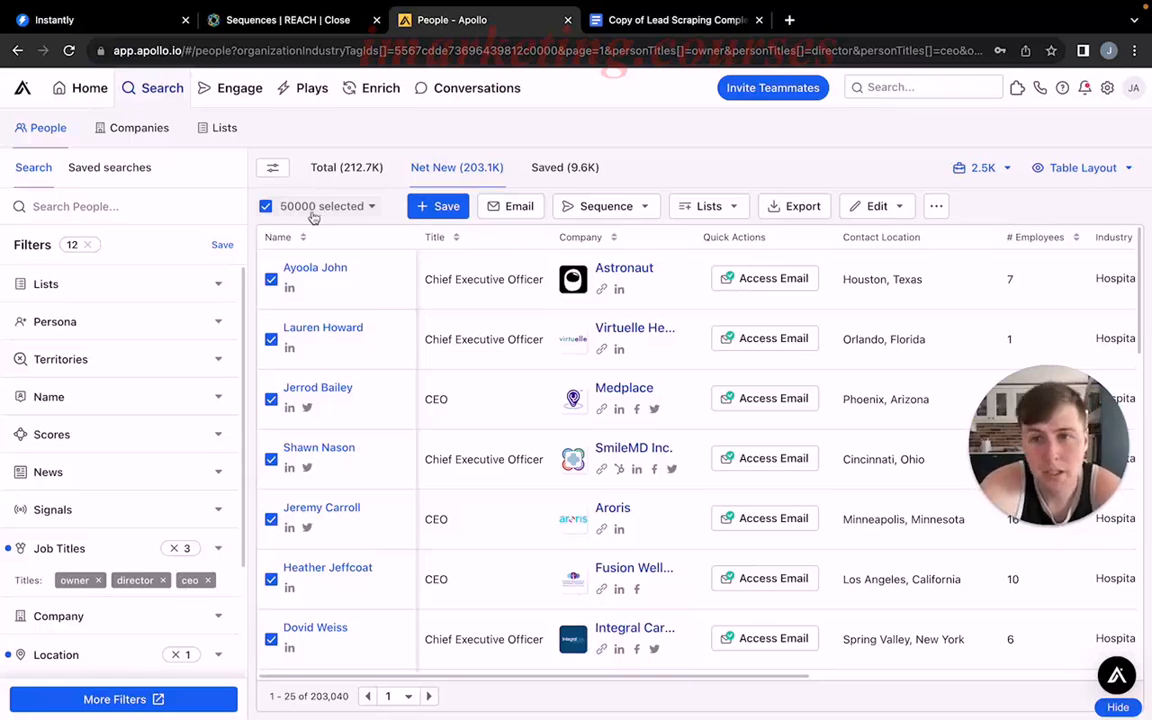
left_click(266, 207)
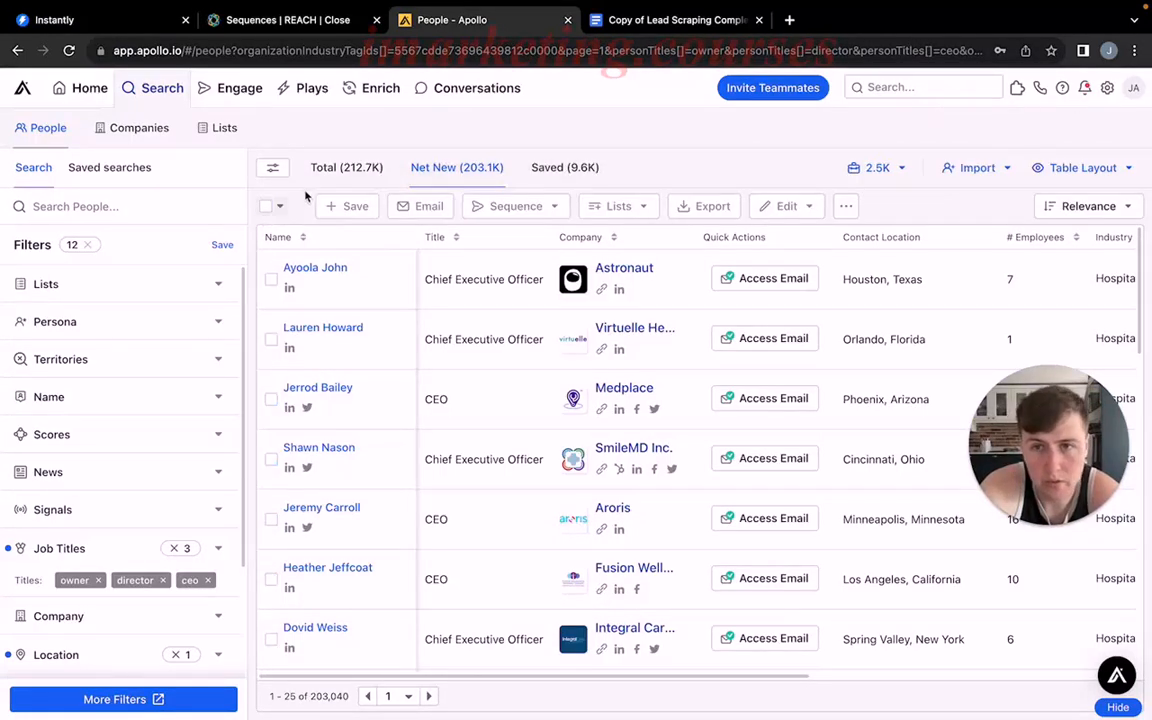
Select the first ten people in the net new results one by one, dismissing the pop-ups and closing the contact details.
left_click(271, 280)
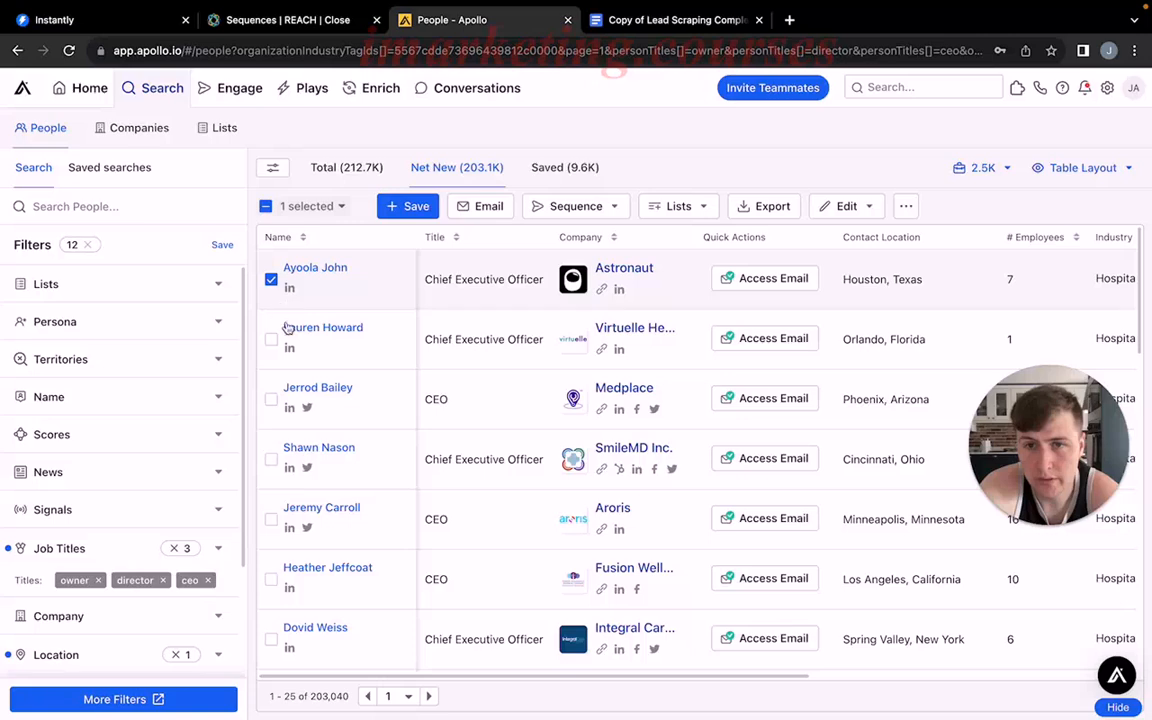
left_click(271, 339)
left_click(271, 399)
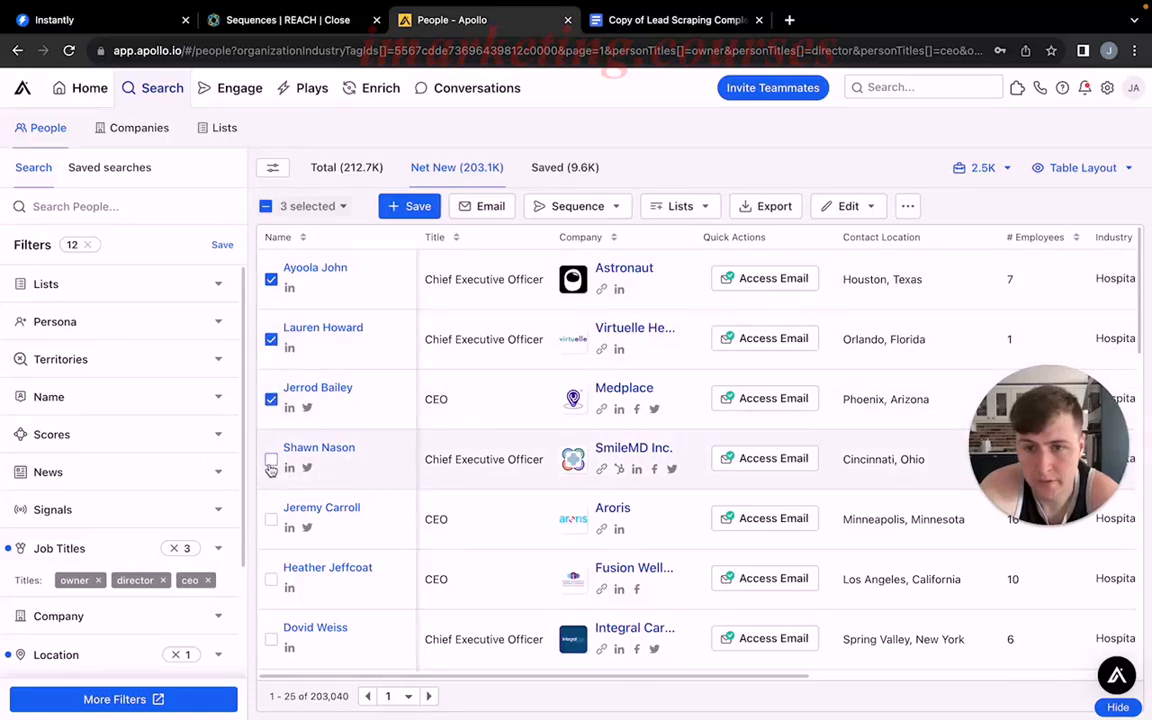
left_click(271, 461)
scroll(271, 468, "down", 2)
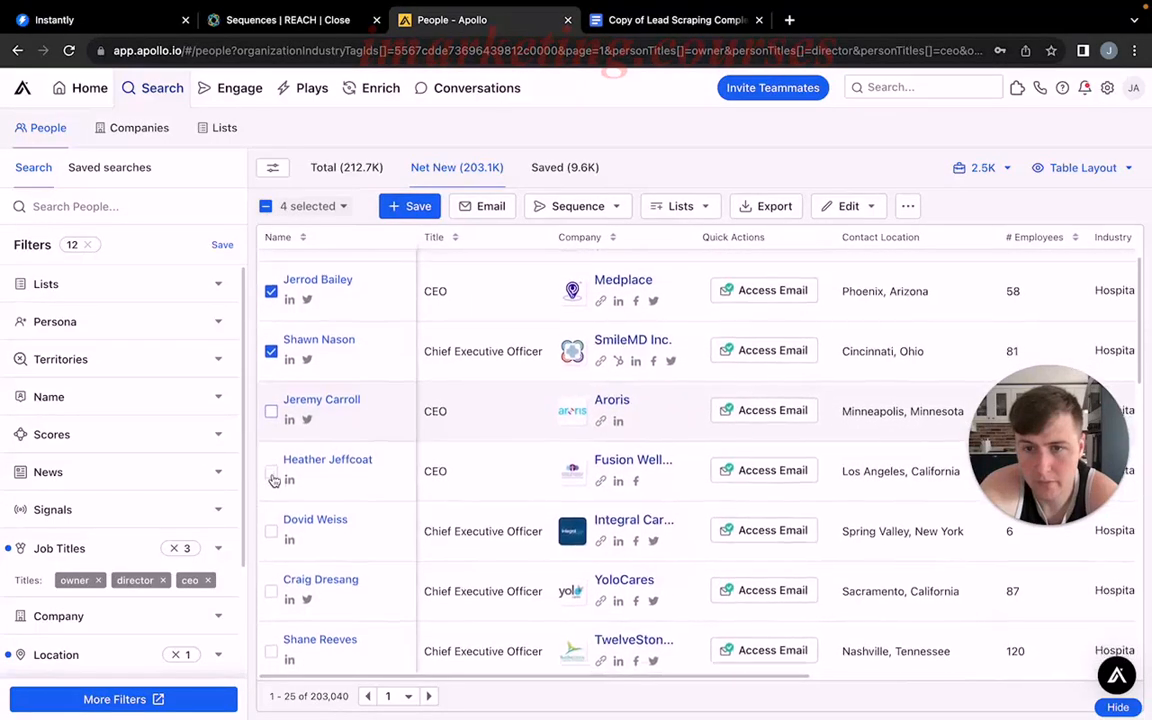
left_click(271, 469)
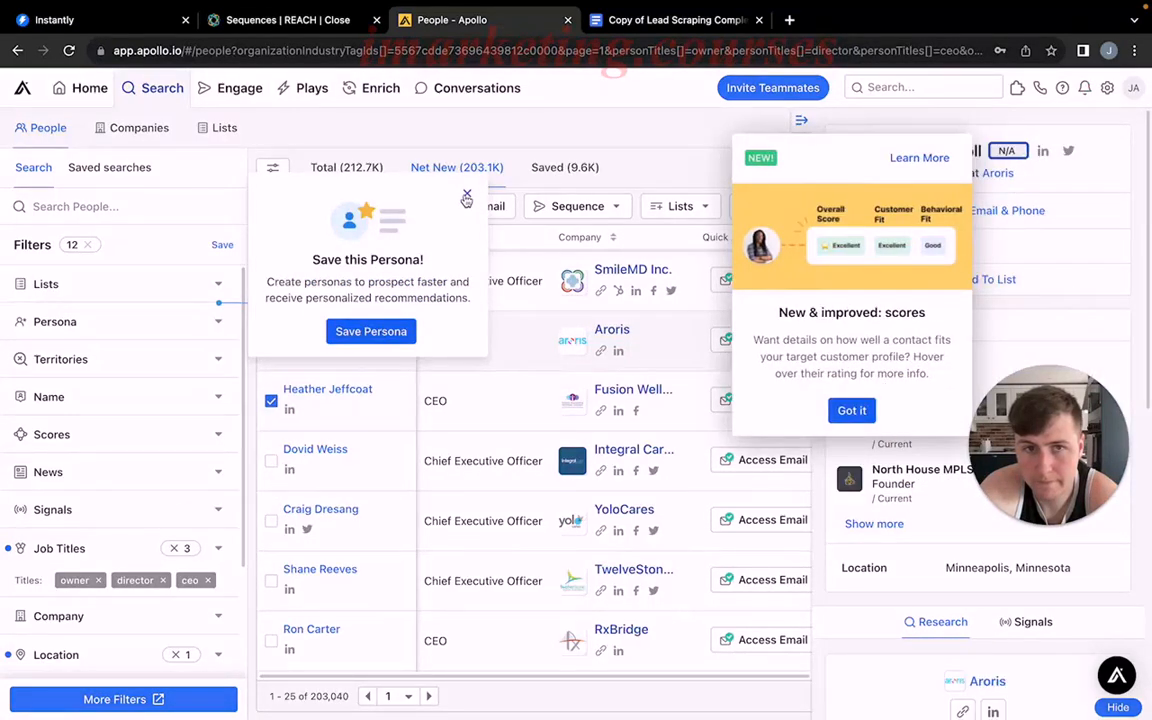
left_click(466, 194)
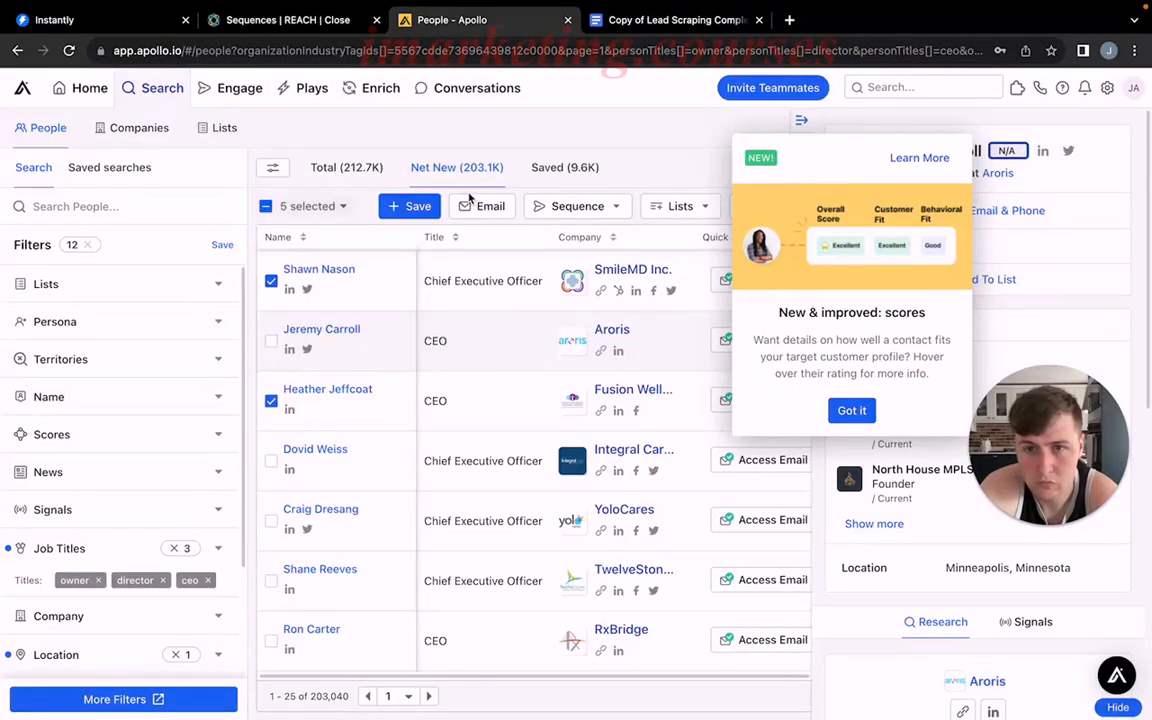
scroll(269, 462, "down", 1)
left_click(271, 455)
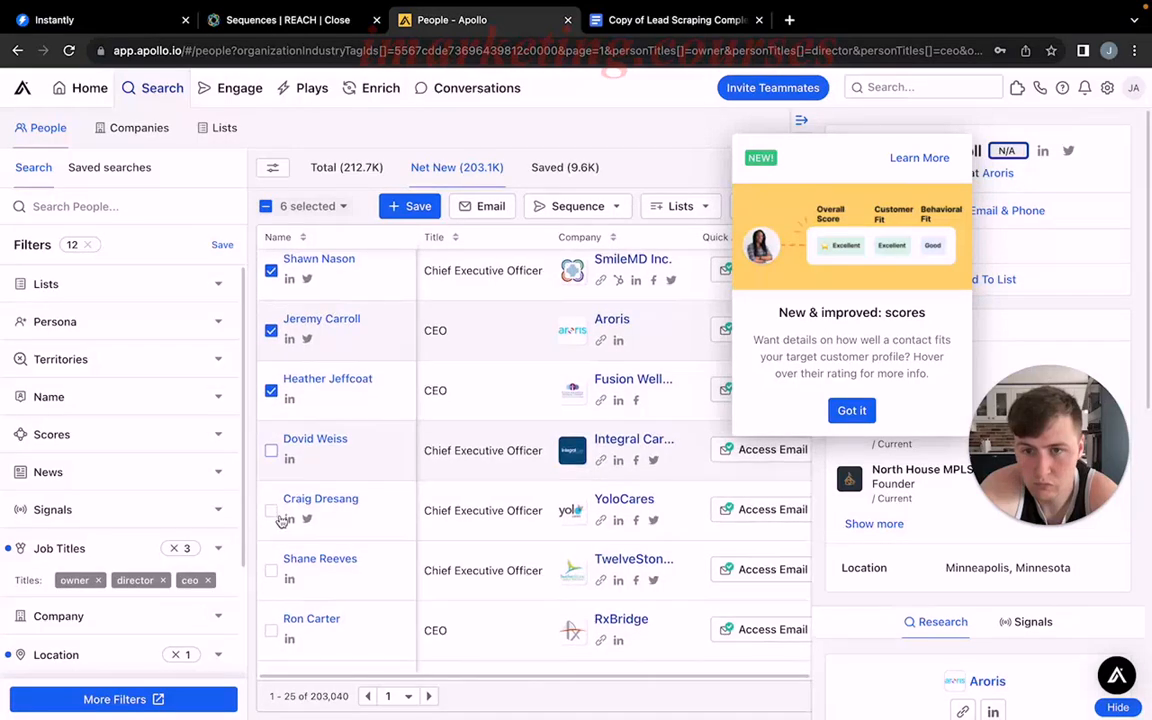
left_click(271, 563)
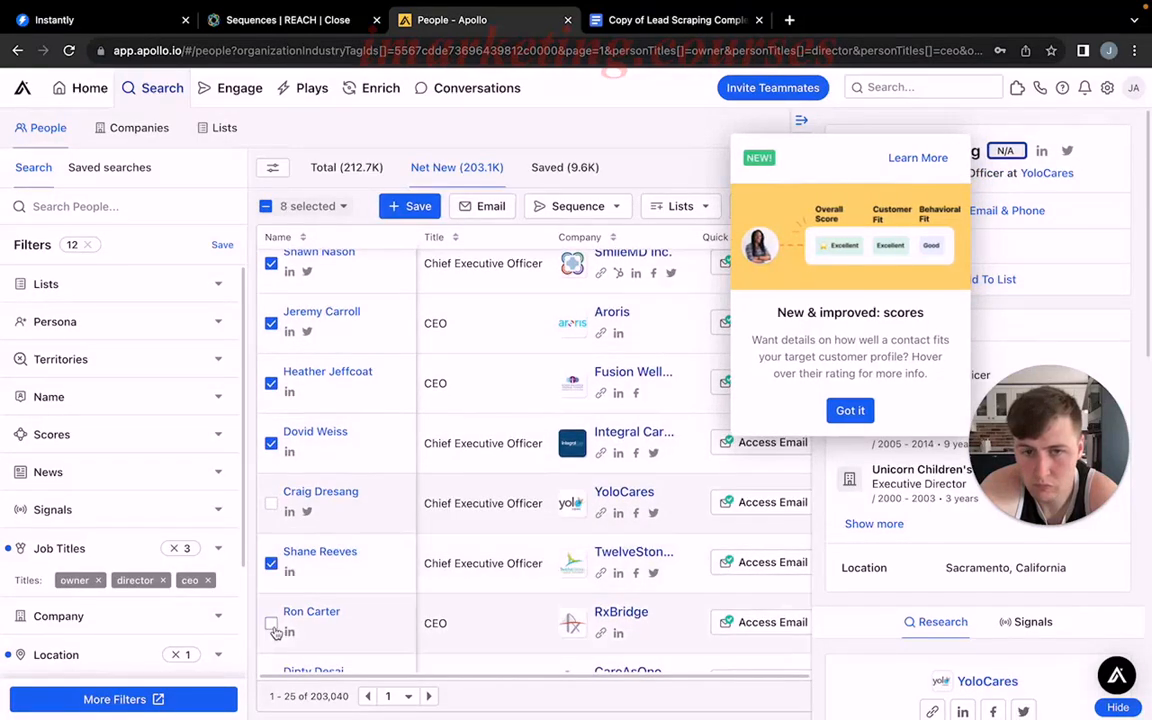
left_click(271, 623)
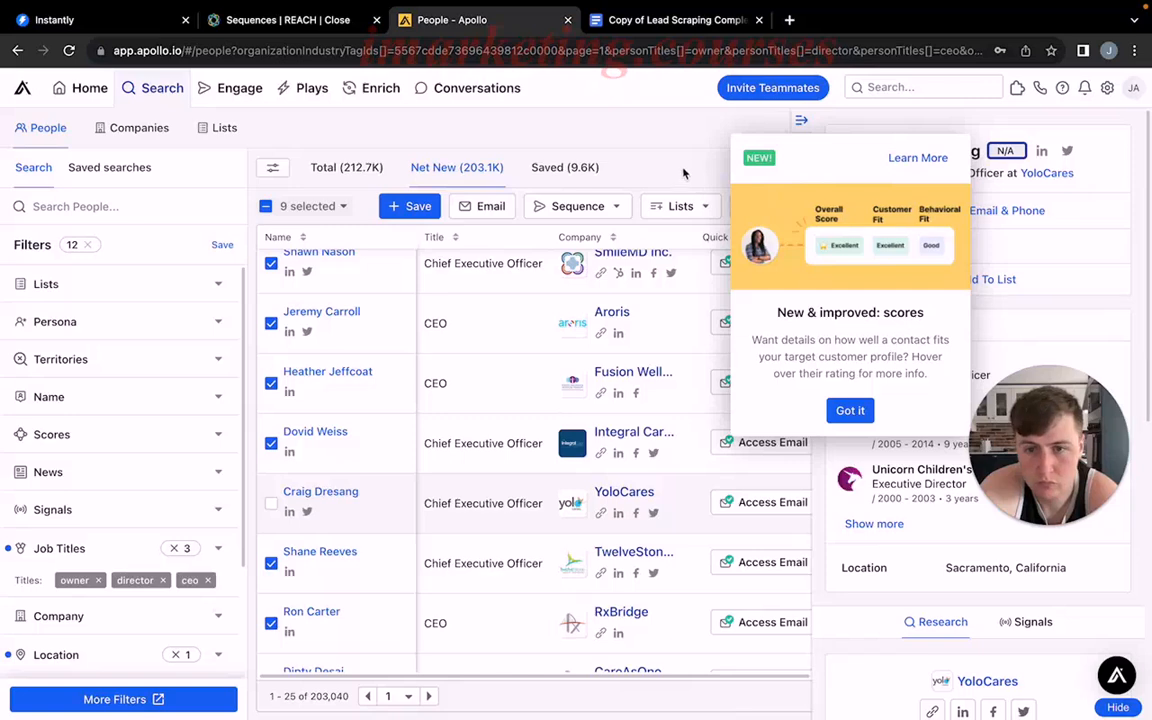
left_click(849, 410)
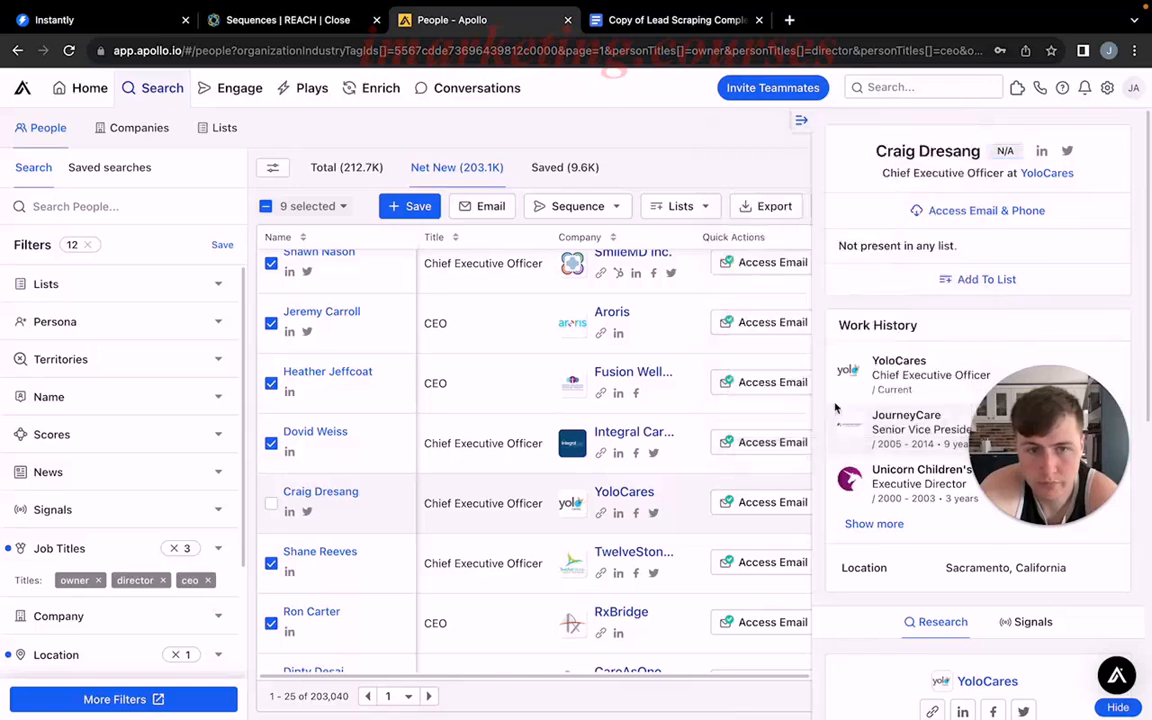
left_click(271, 503)
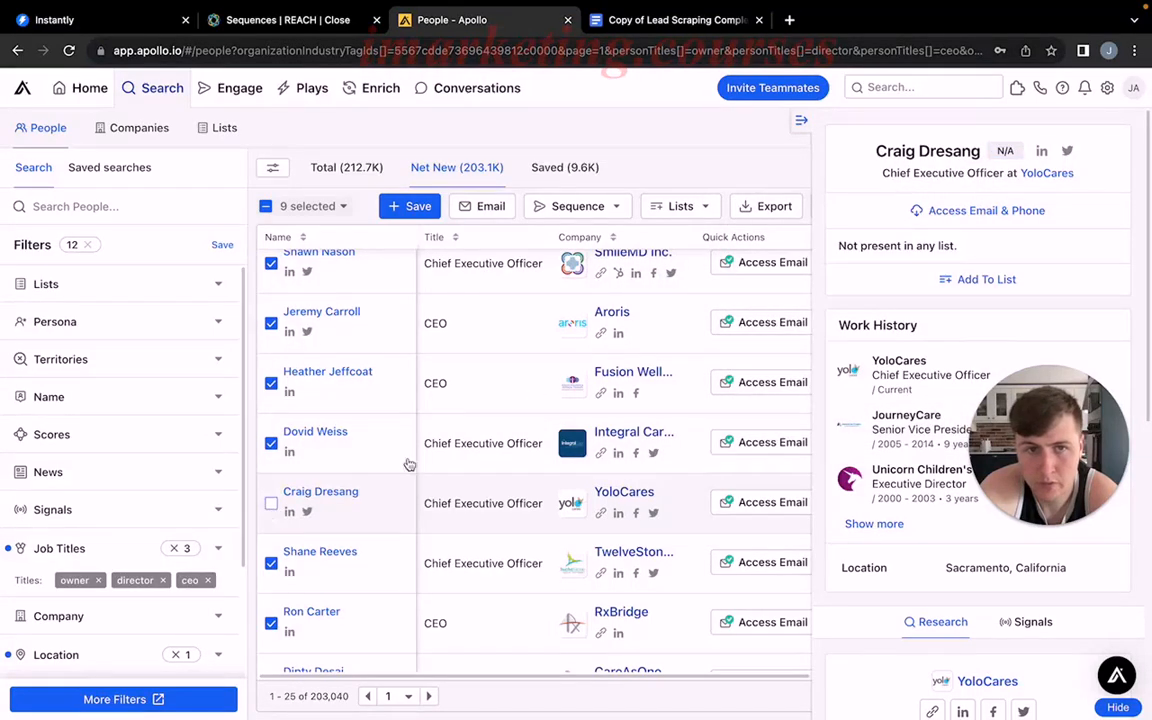
left_click(802, 122)
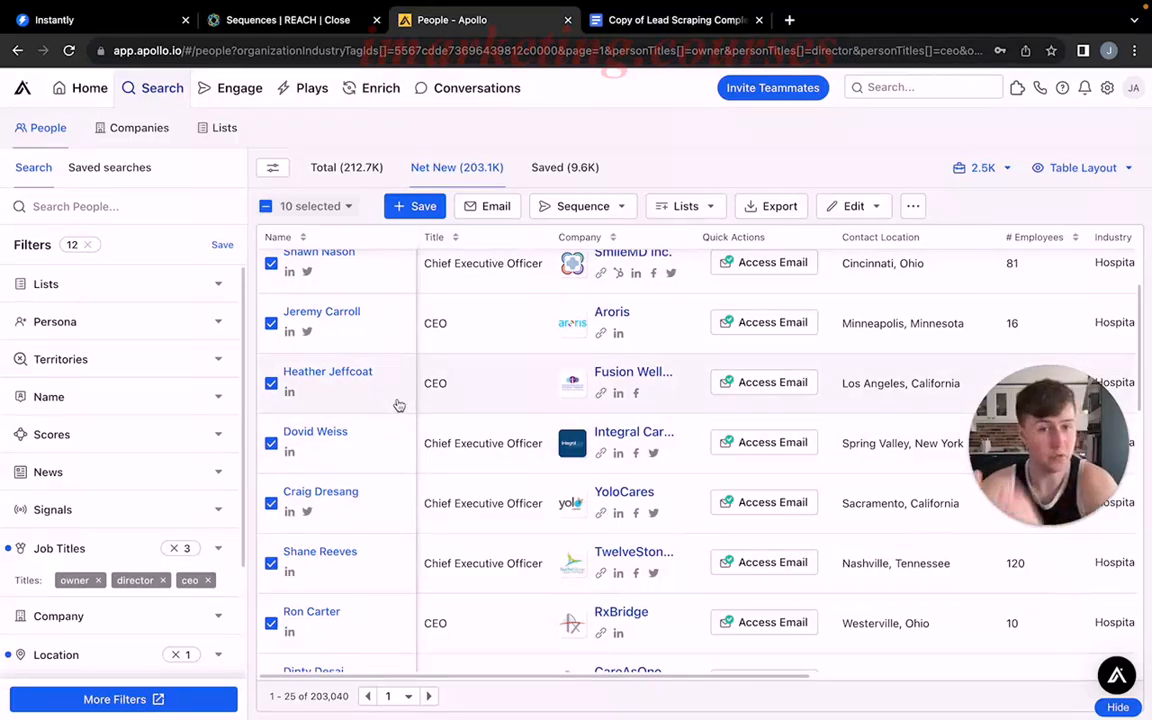
Export the selected people as CSV, adding them to a new list named "HealthCare Companies / CEO / Founder/ America 08/22/2023", and download the file.
left_click(755, 207)
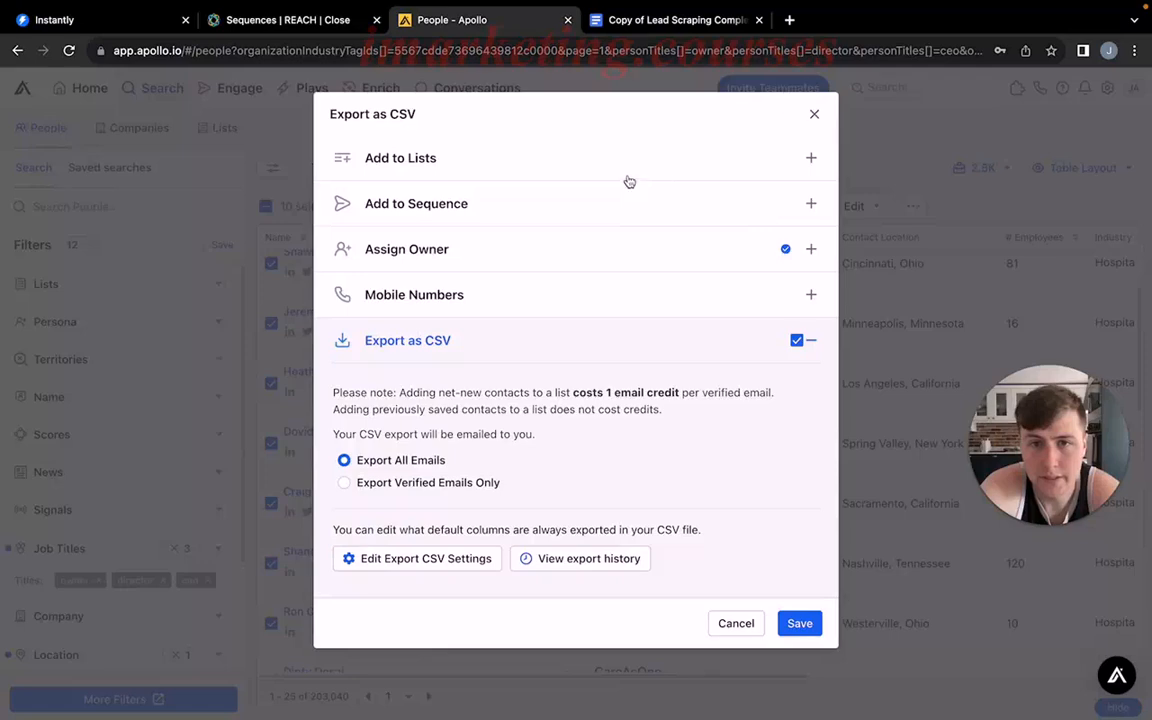
left_click(745, 170)
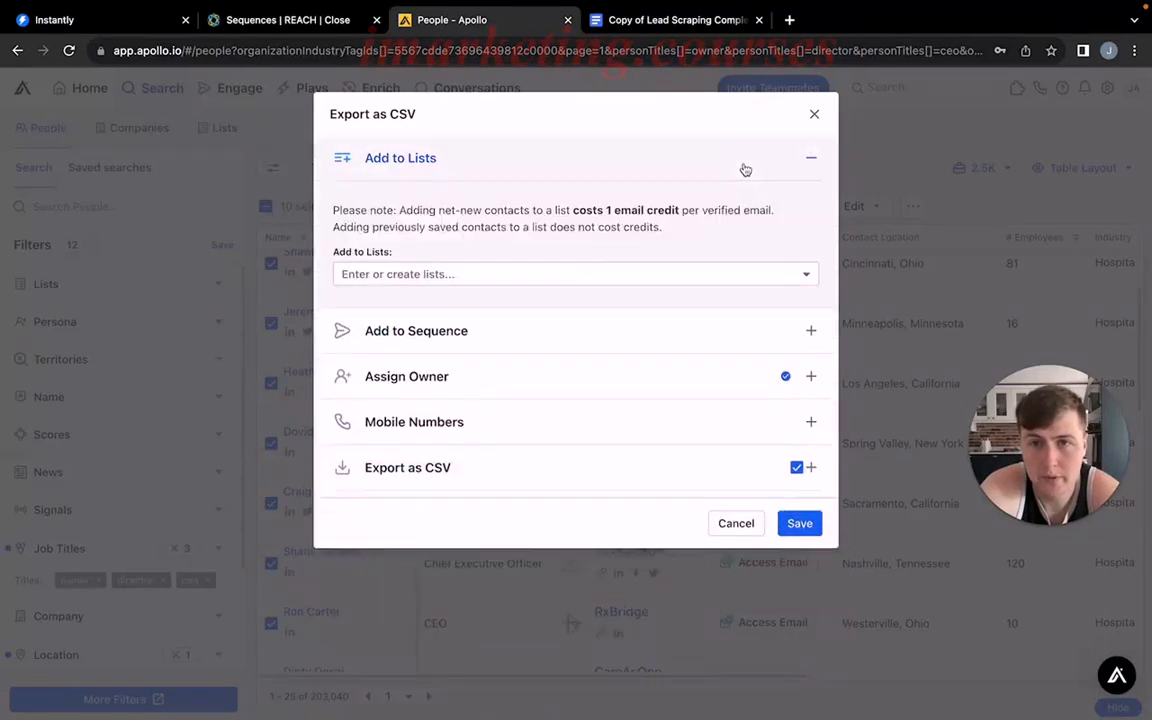
left_click(562, 273)
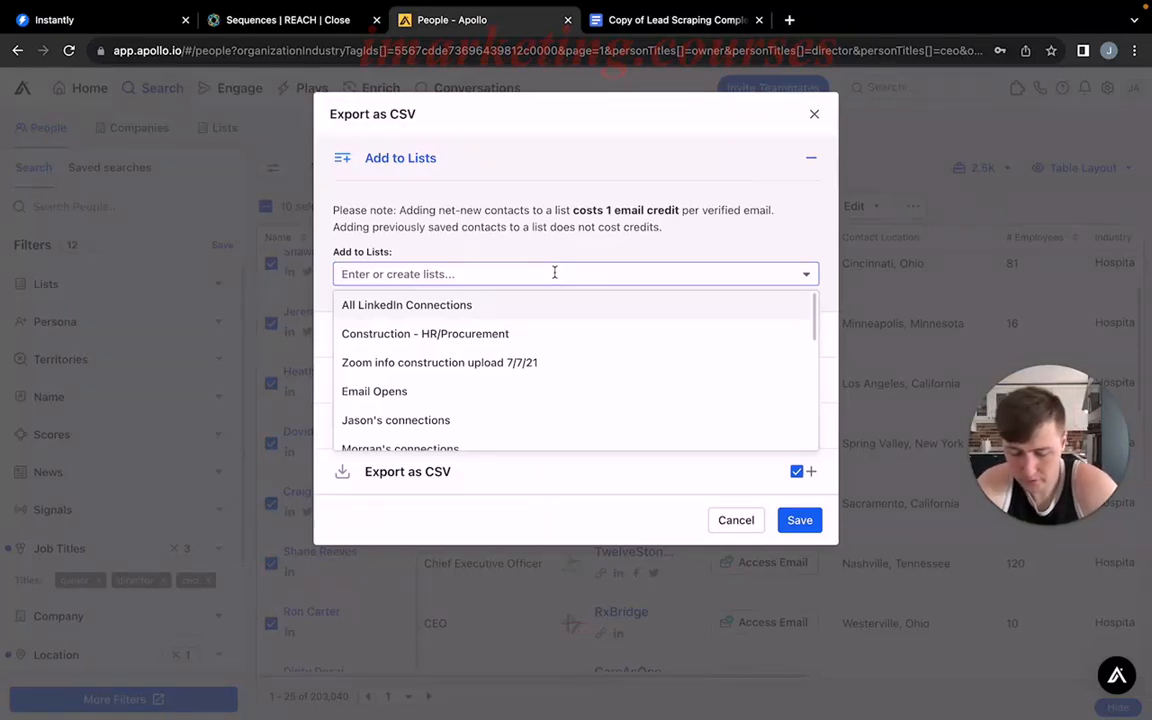
type("Healt")
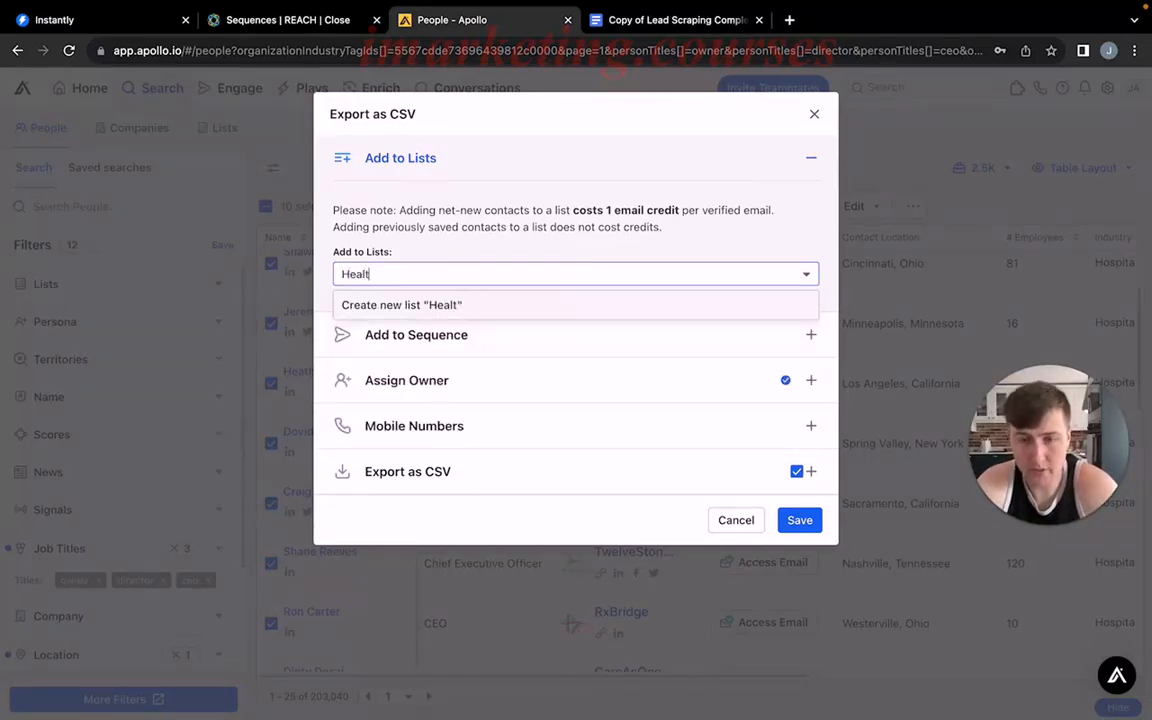
type("hCare Companies")
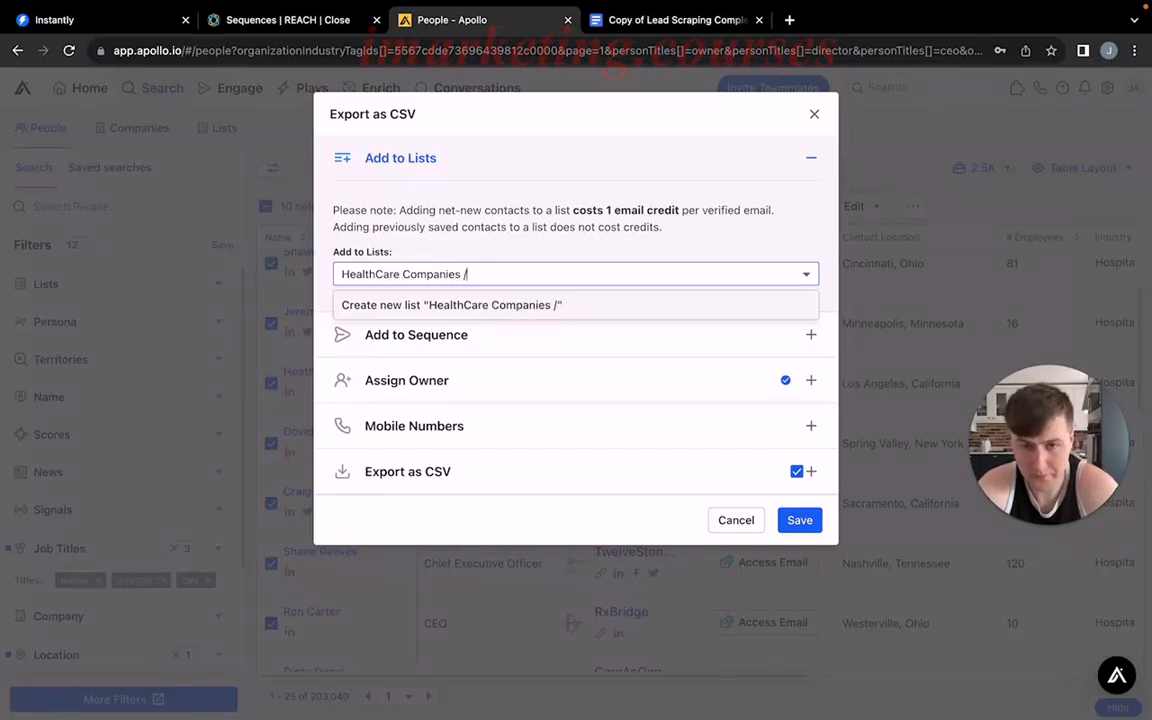
type(" / CEO")
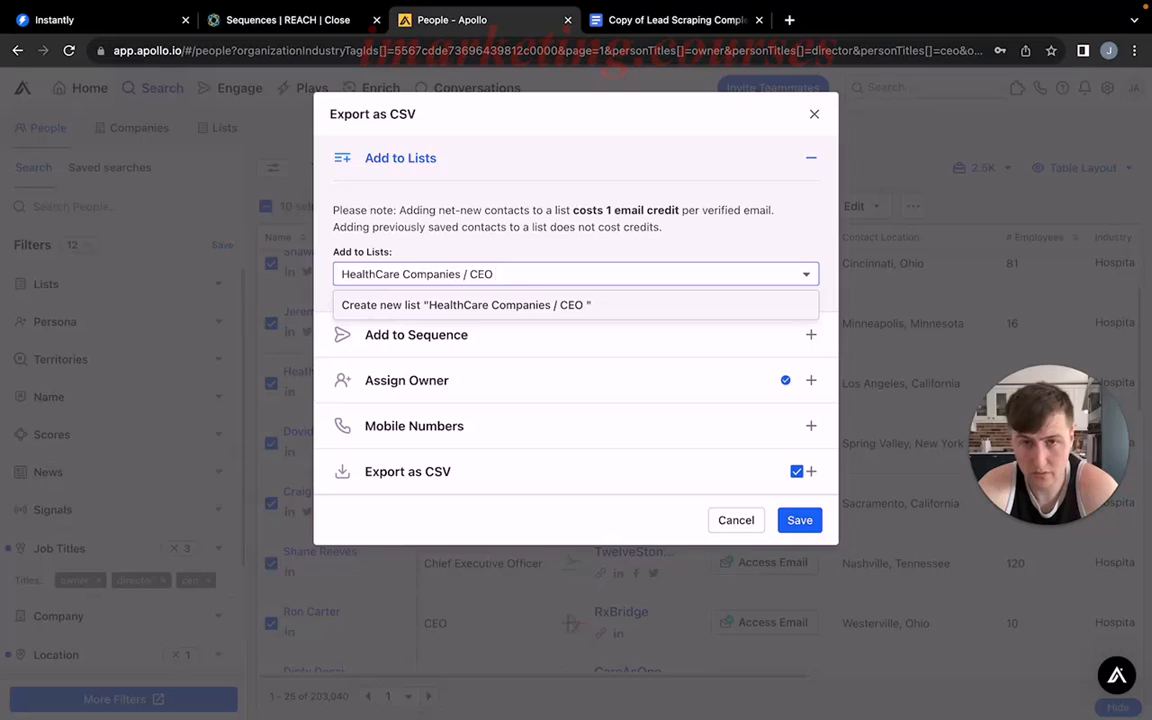
type(" / Founder")
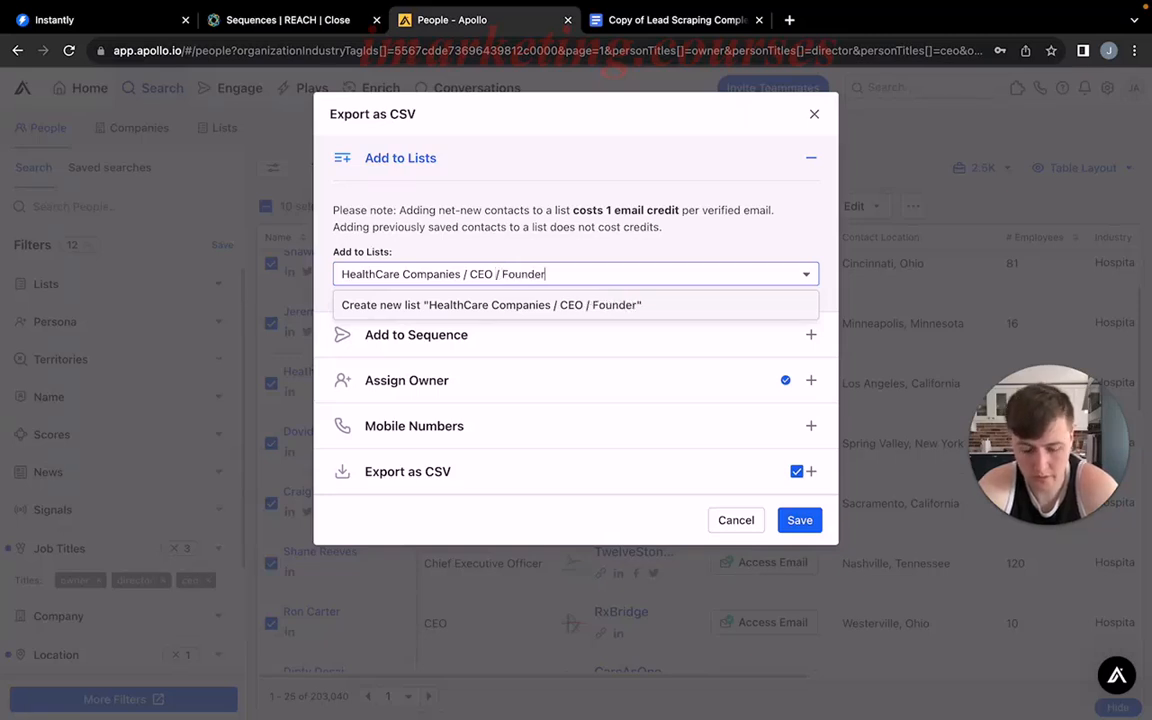
type("/ America")
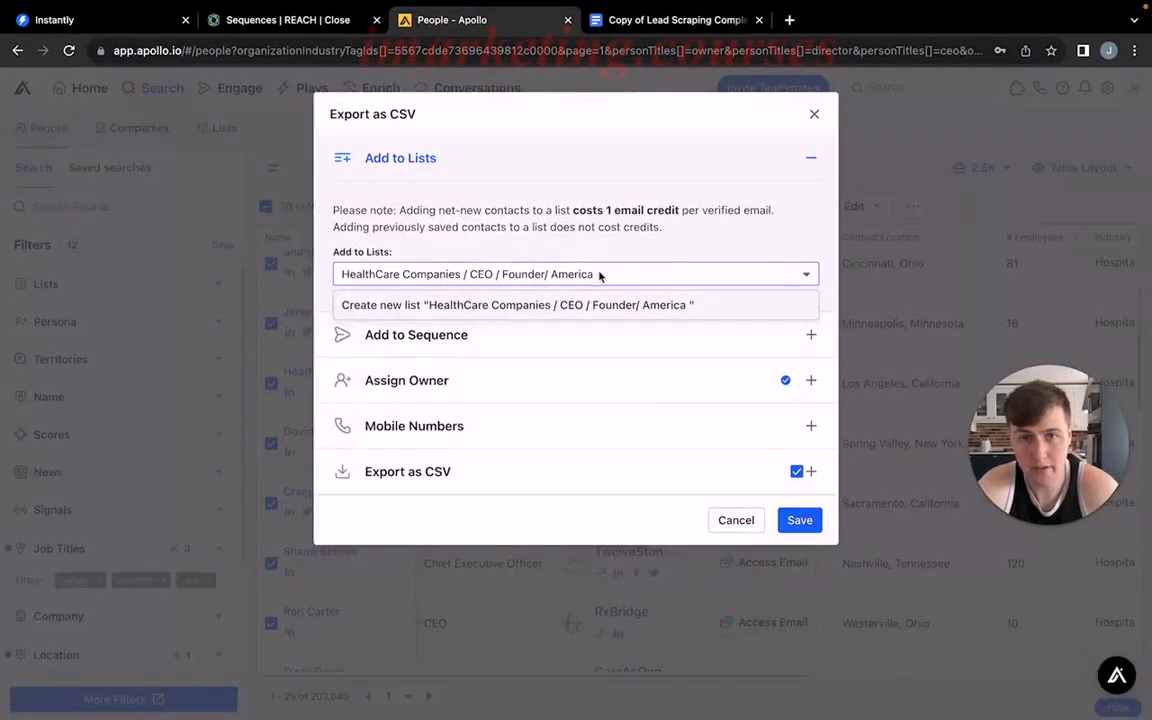
type("08/22/20223")
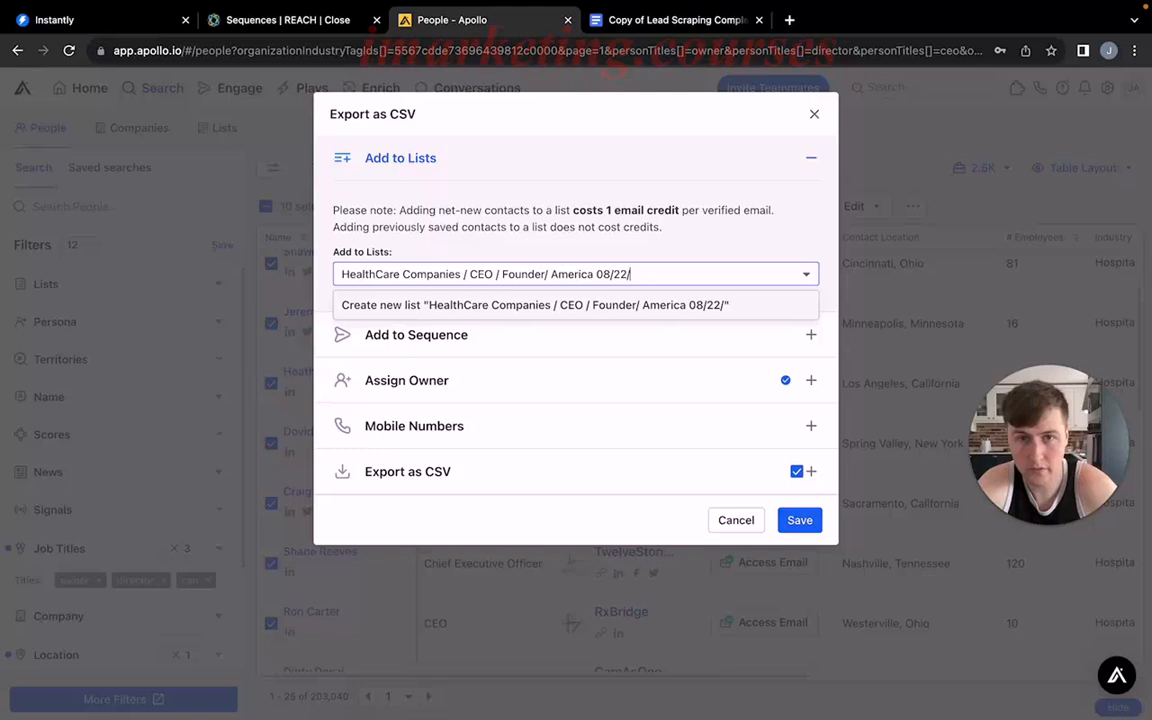
key("BackSpace")
key("BackSpace")
type("3")
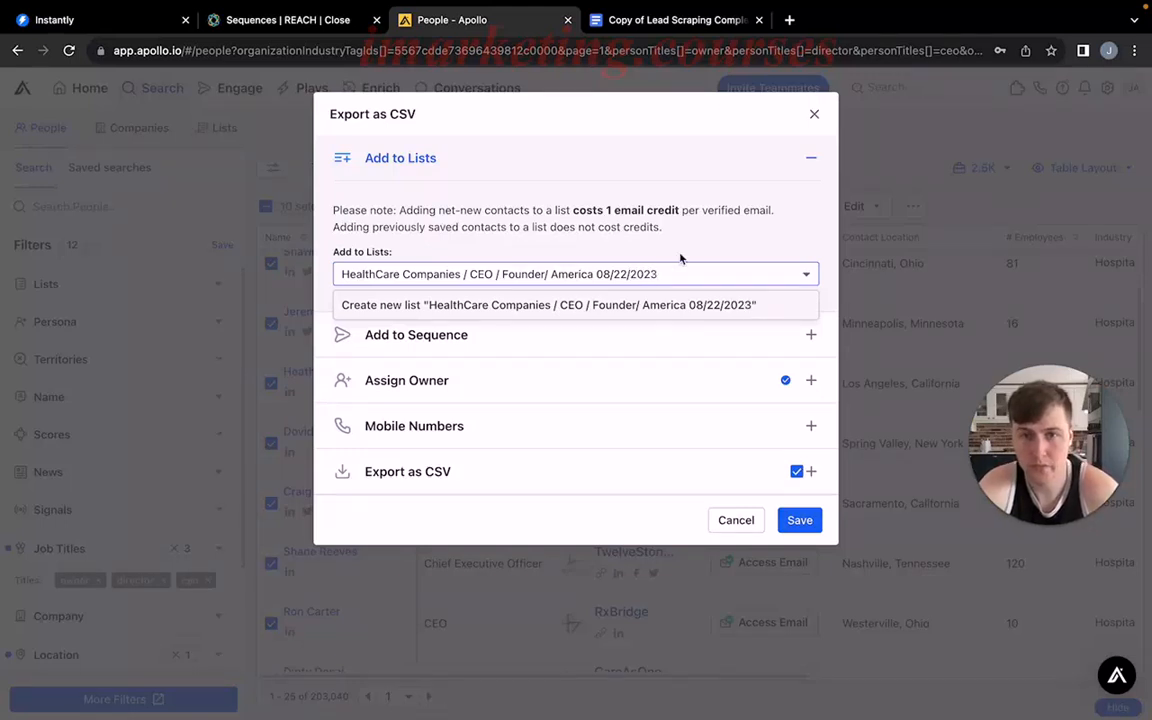
key("Return")
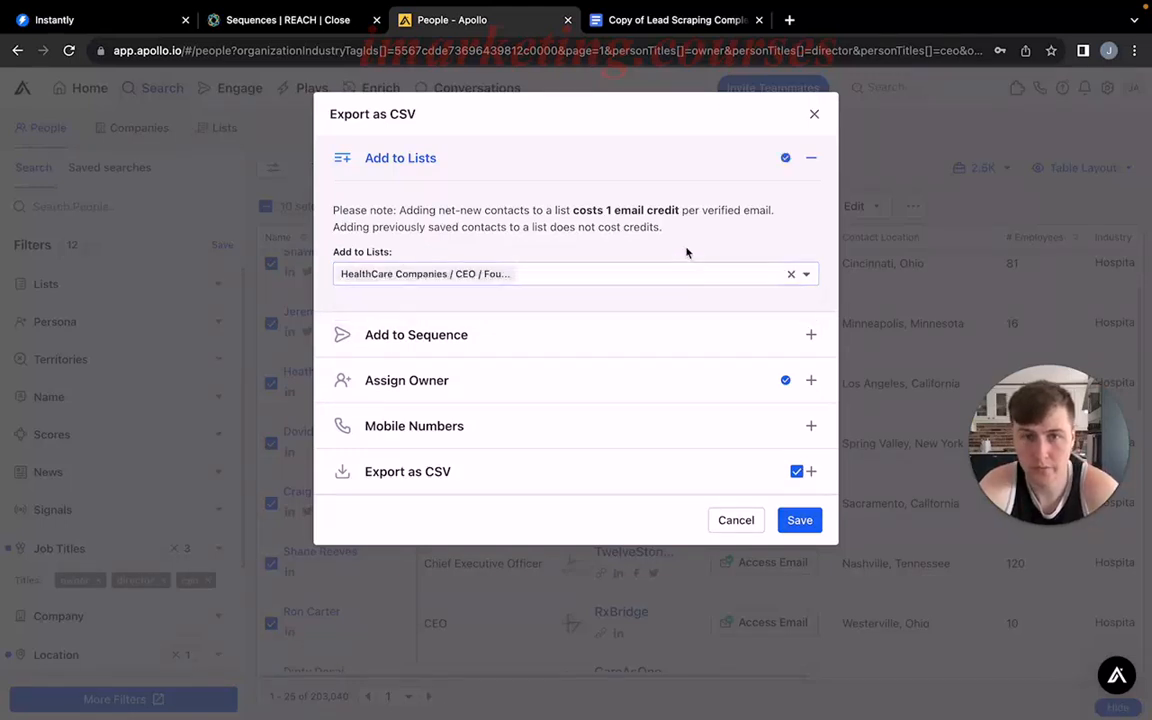
left_click(800, 522)
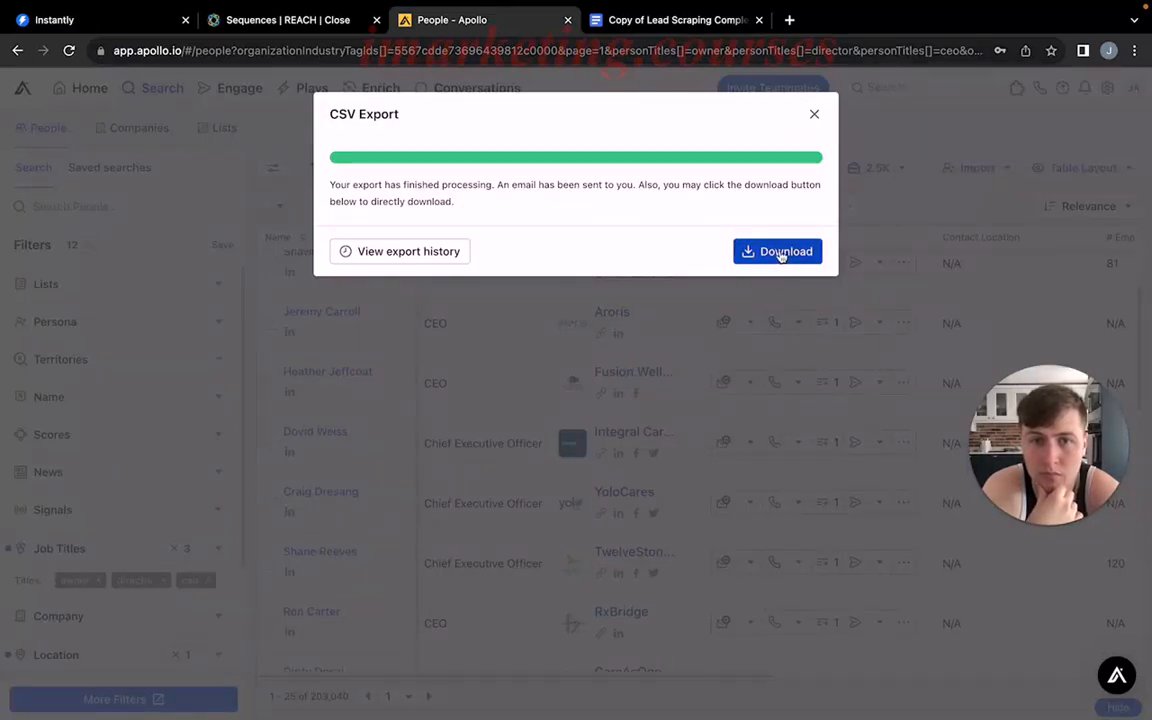
left_click(781, 253)
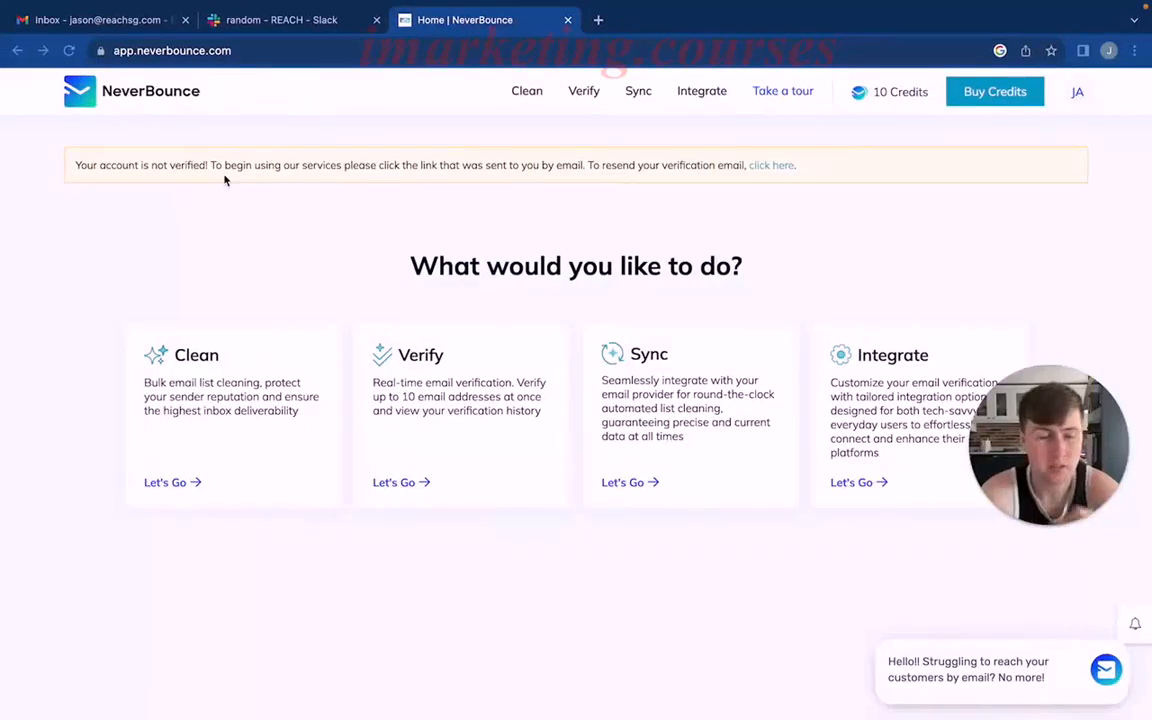
Search Google for neverbounce in a new browser tab, open the NeverBounce website and sign in to the account.
left_click(598, 20)
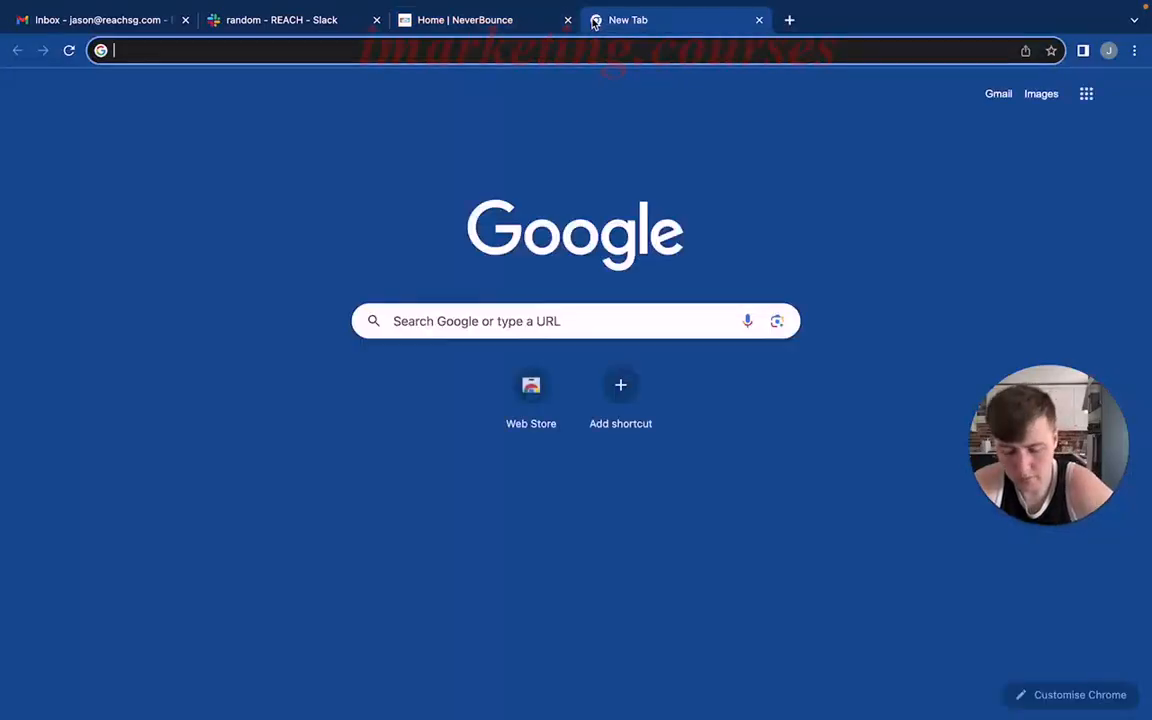
type("neverboun")
key("Return")
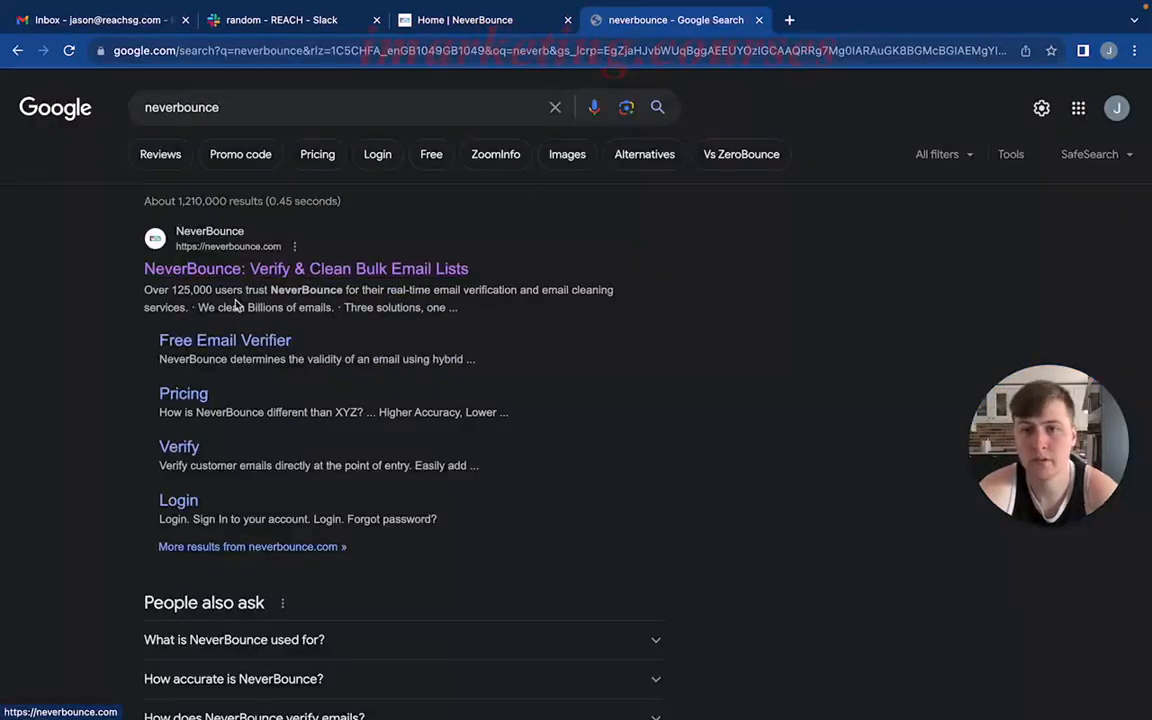
scroll(284, 452, "down", 3)
scroll(284, 452, "down", 2)
scroll(227, 344, "up", 5)
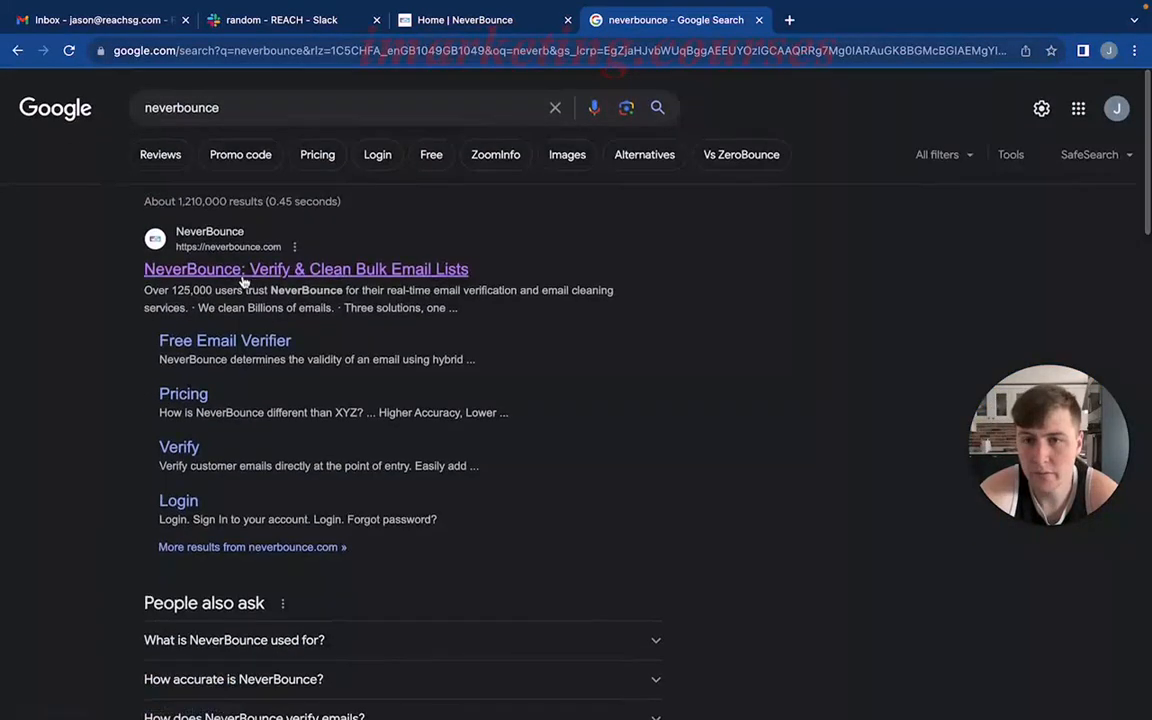
left_click(232, 262)
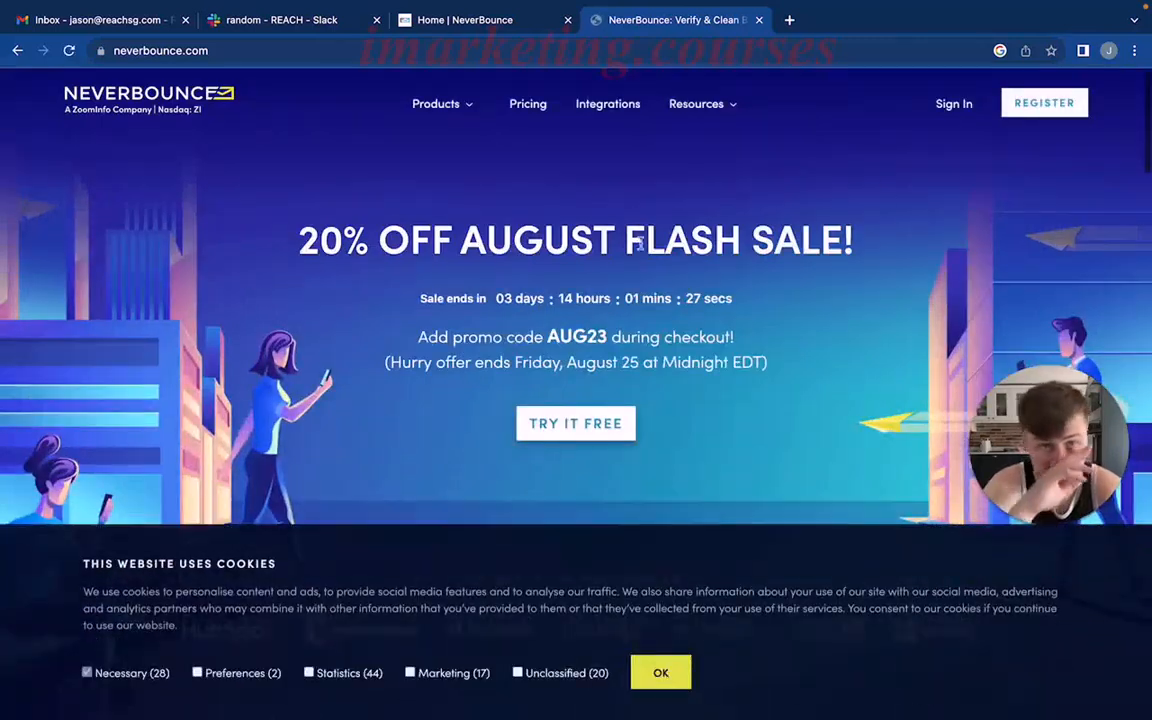
left_click(945, 106)
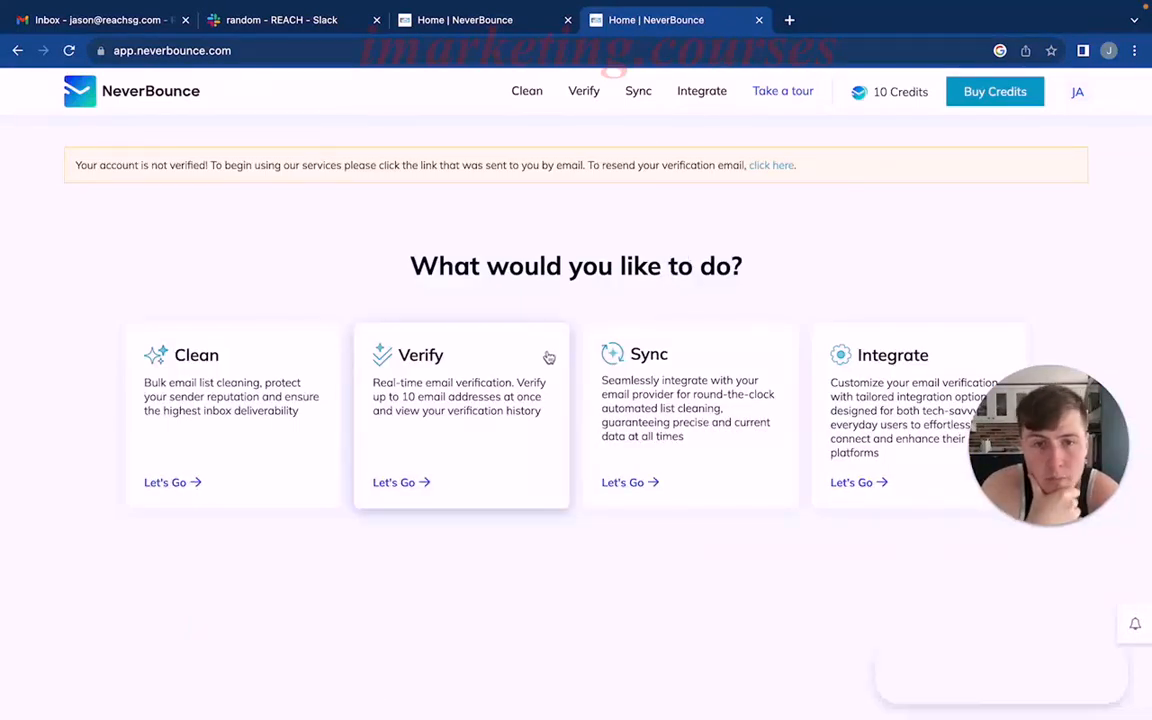
Add apollo-contacts-export (1).csv from the Downloads folder as a new list in NeverBounce's Clean tool.
left_click(298, 360)
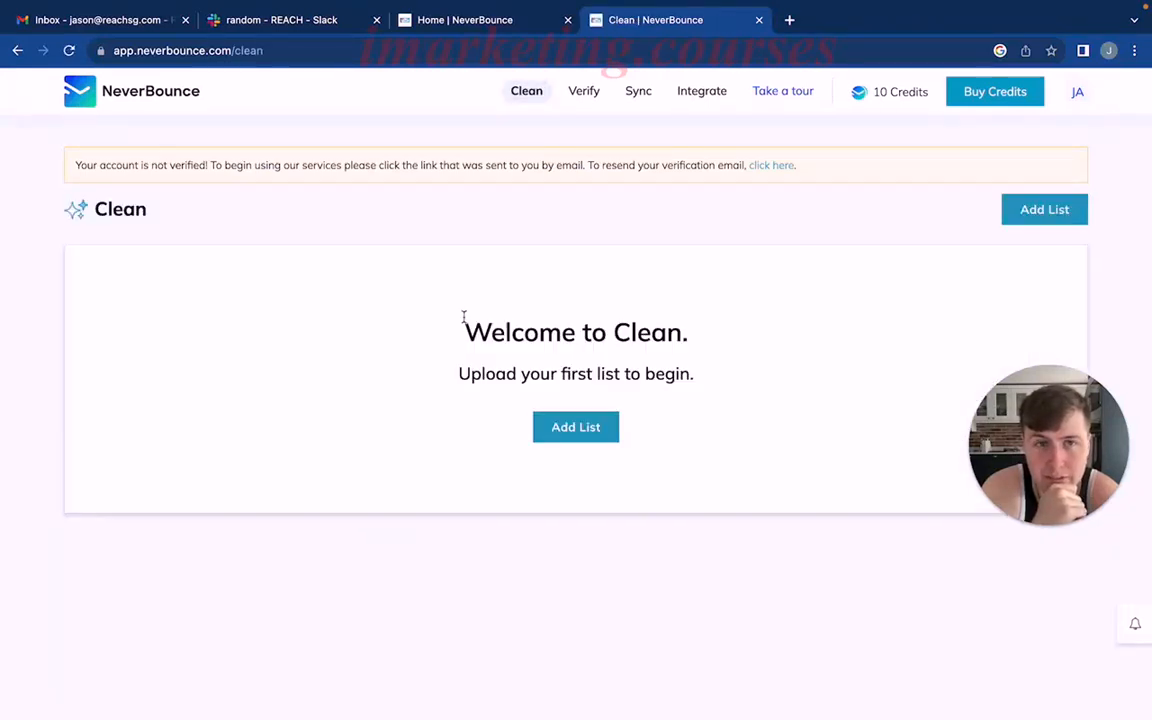
left_click(573, 424)
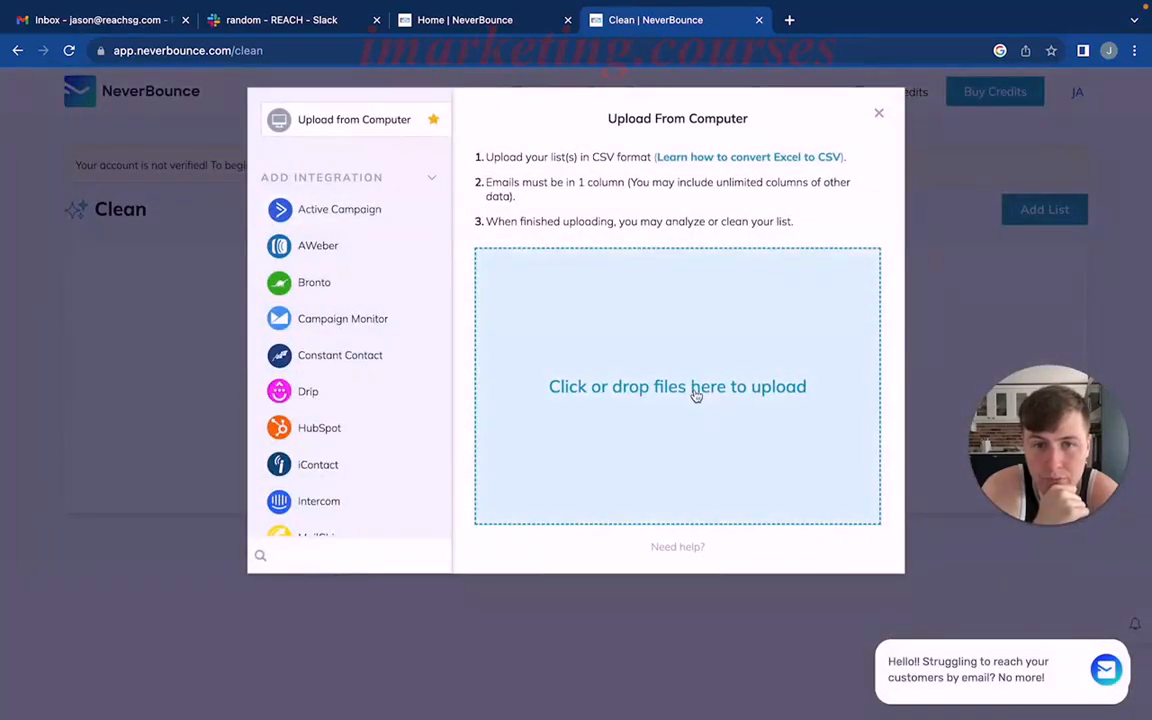
left_click(696, 396)
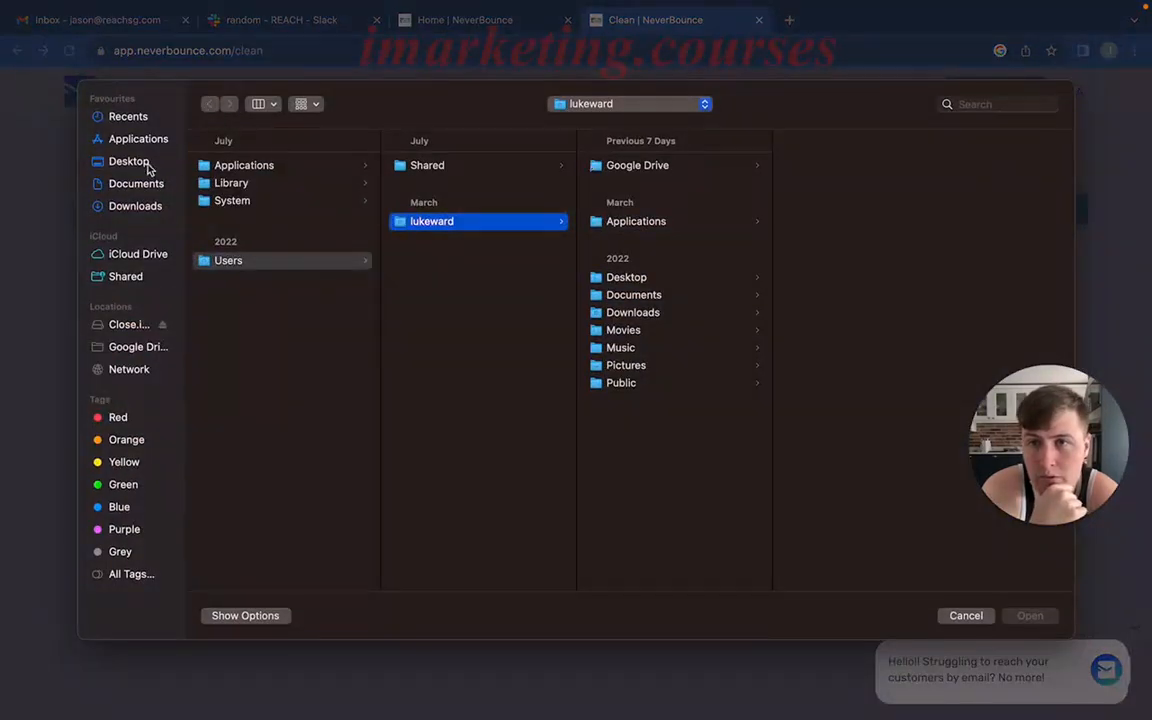
left_click(136, 204)
left_click(224, 160)
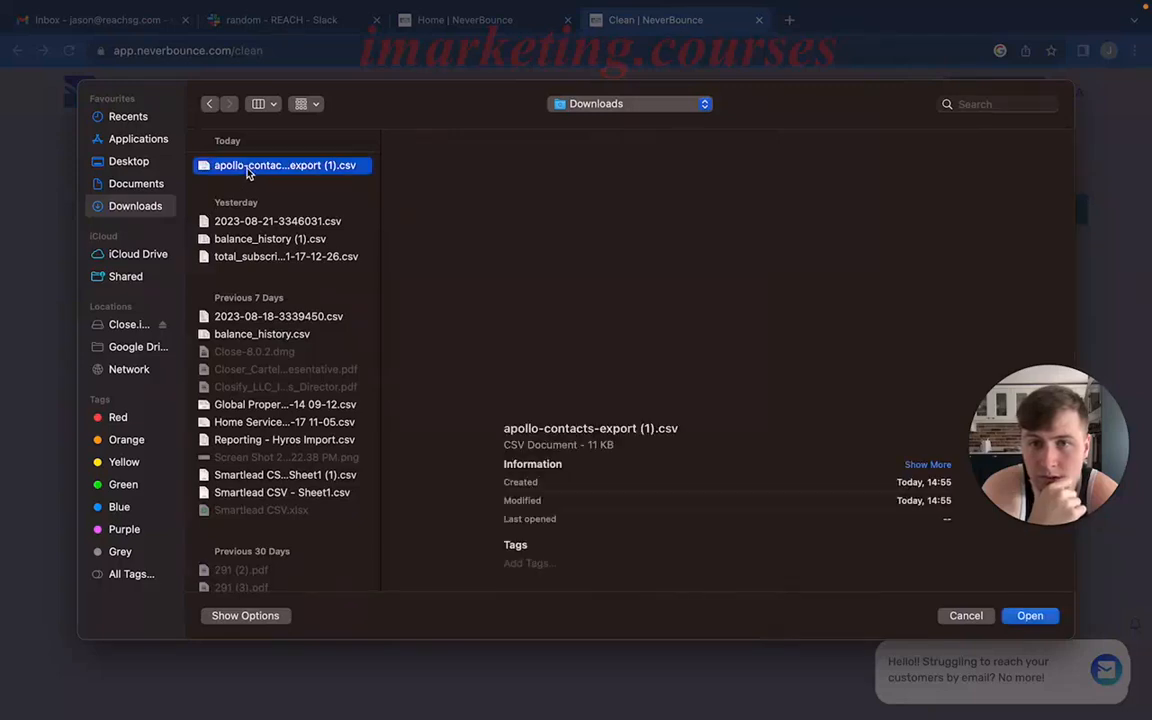
left_click(1029, 615)
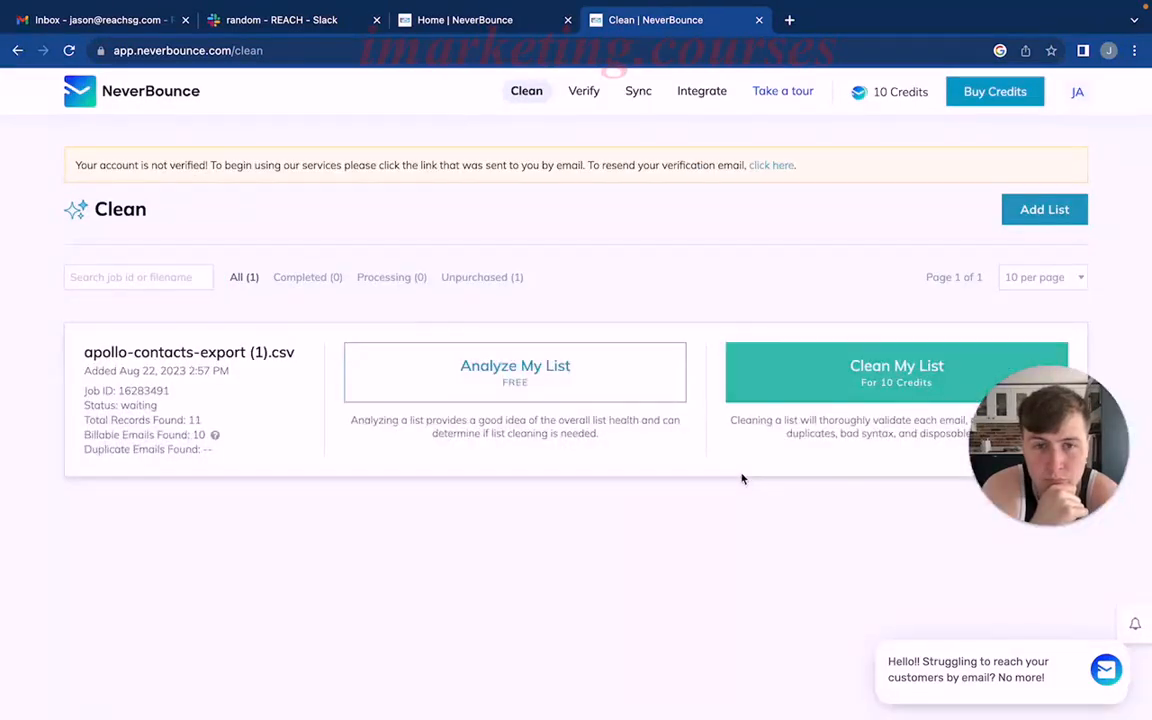
left_click_drag(1018, 470, 952, 566)
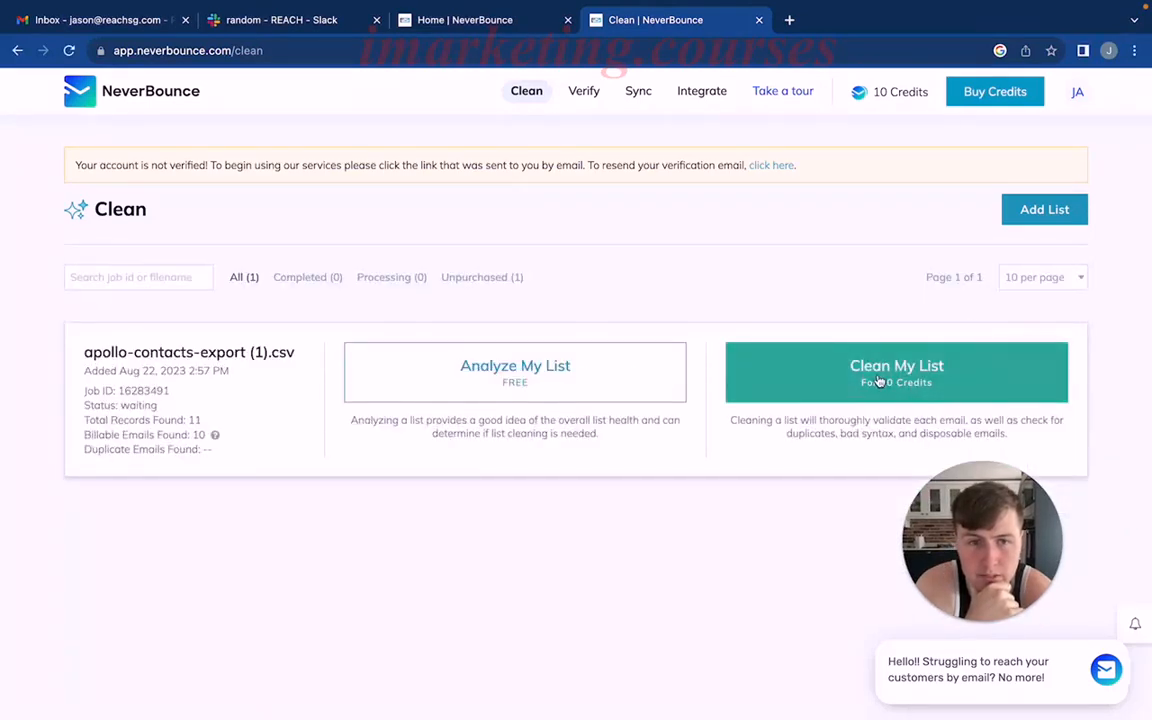
Clean the apollo-contacts-export (1).csv list using existing credits and download its results with the Deliverable preset.
left_click(880, 381)
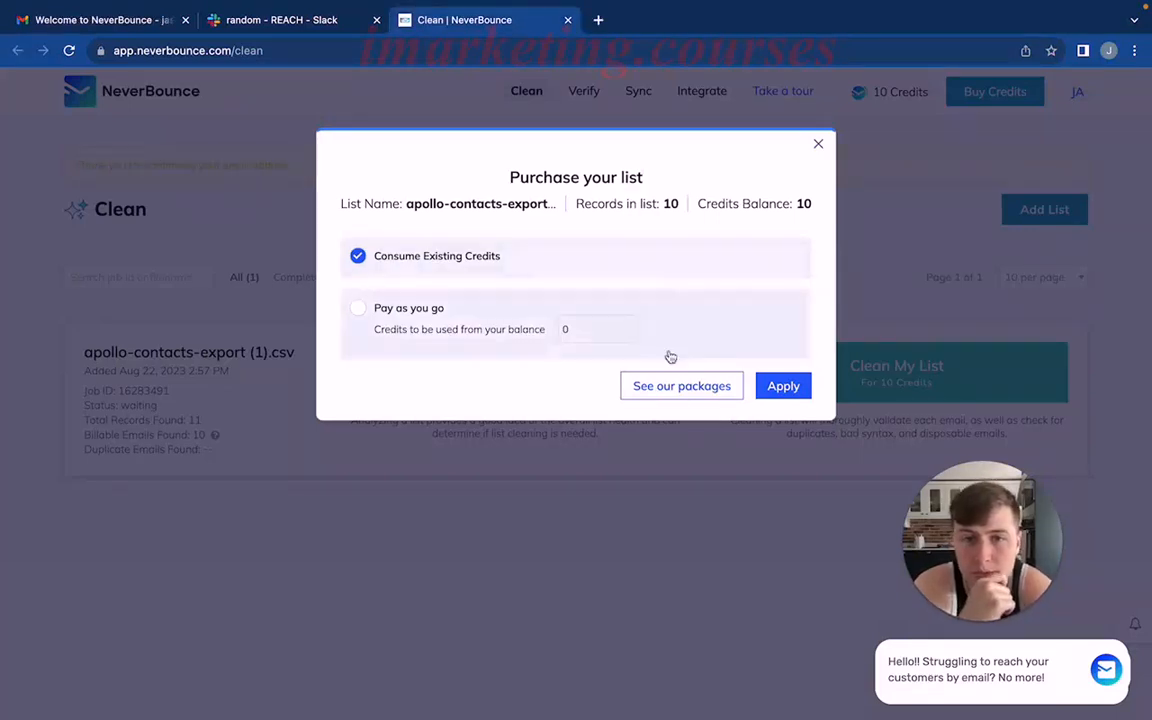
left_click(771, 388)
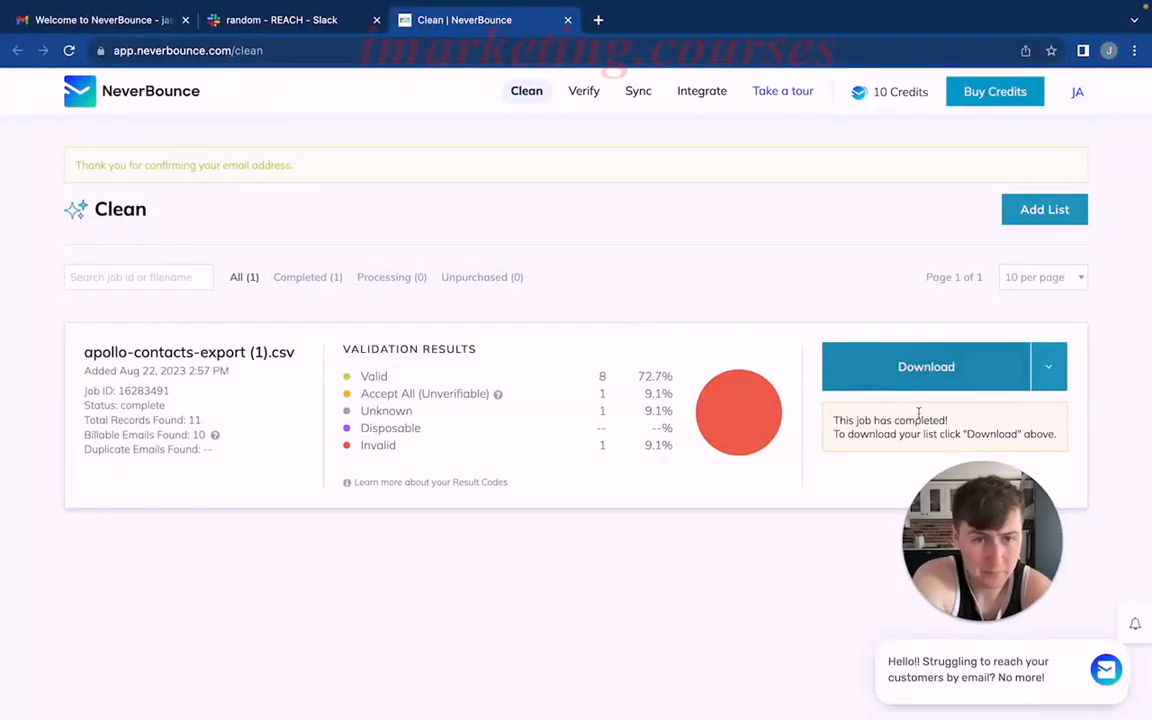
left_click_drag(905, 419, 985, 423)
left_click(985, 413)
left_click(889, 369)
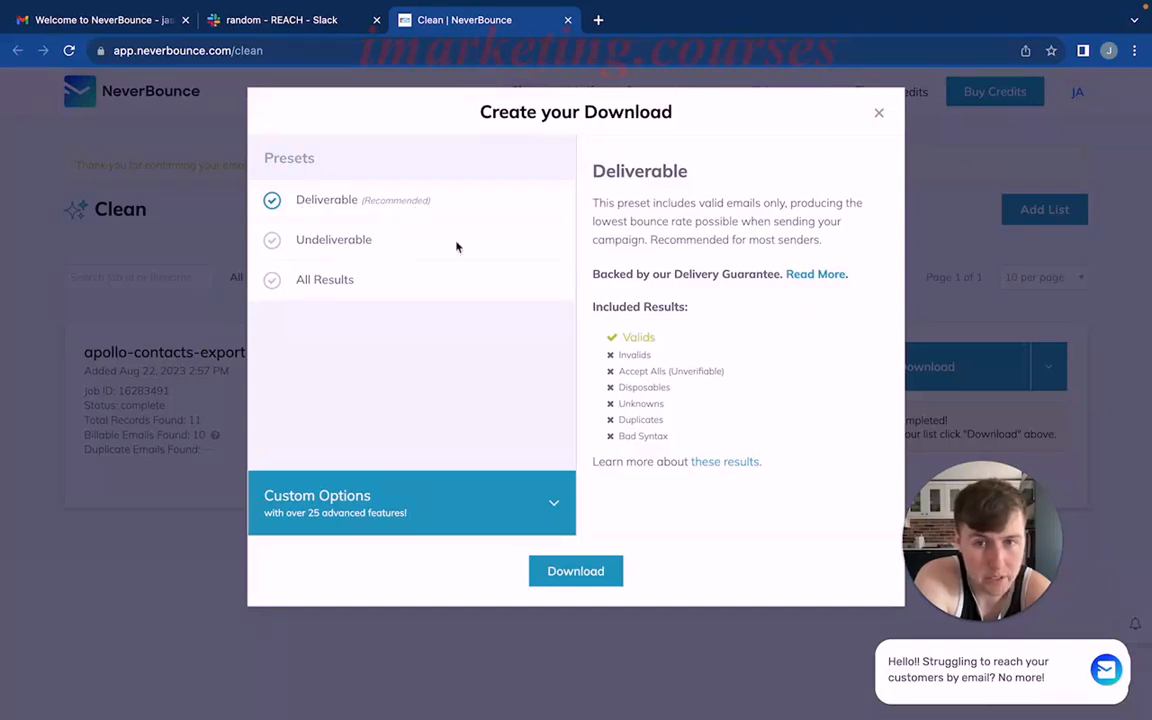
left_click(563, 578)
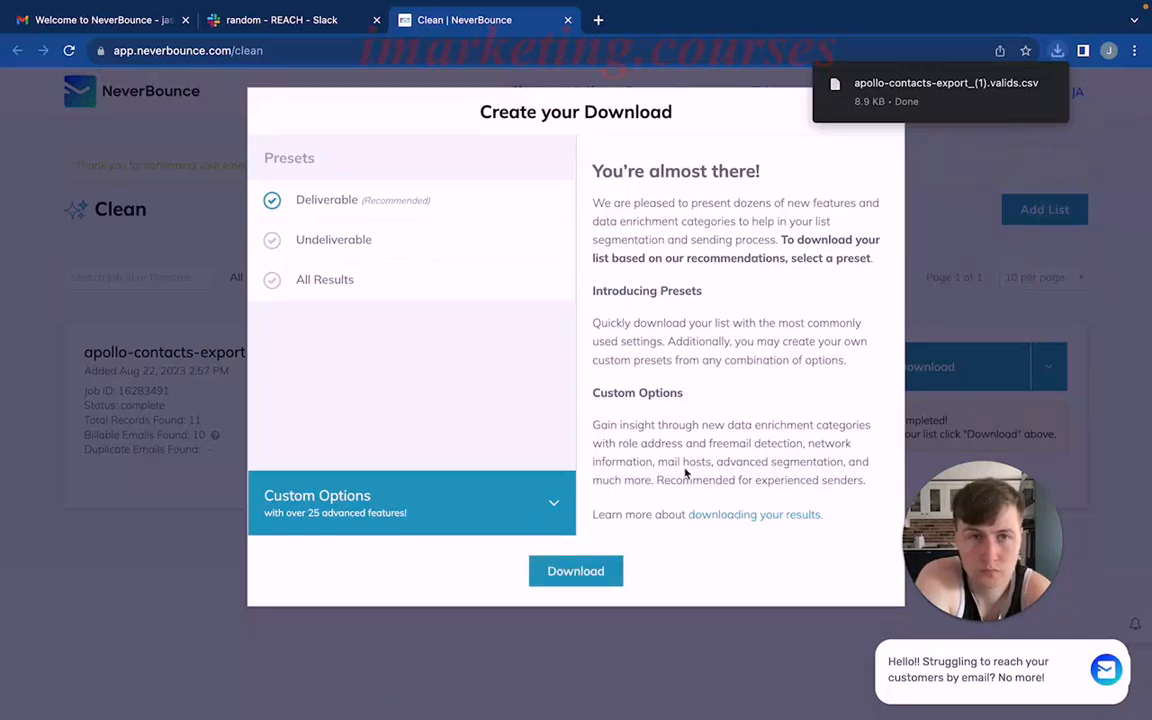
Open Google Sheets in a new browser tab and create a blank spreadsheet.
left_click(598, 20)
left_click(1086, 93)
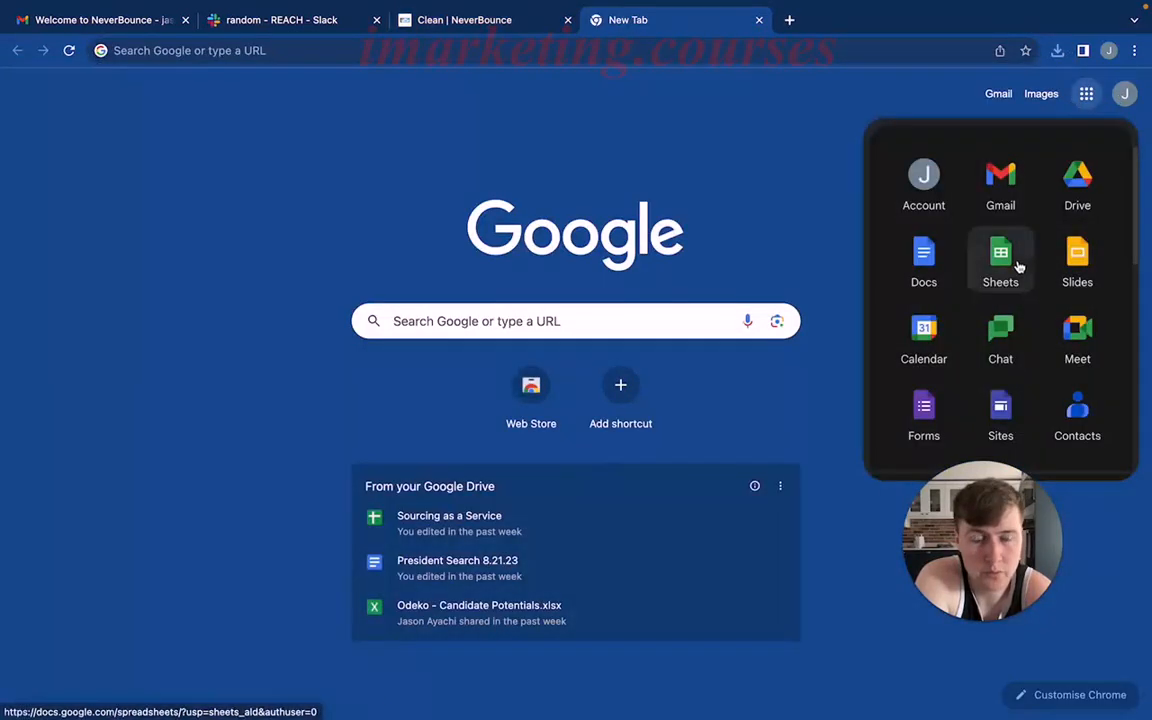
left_click(1018, 266)
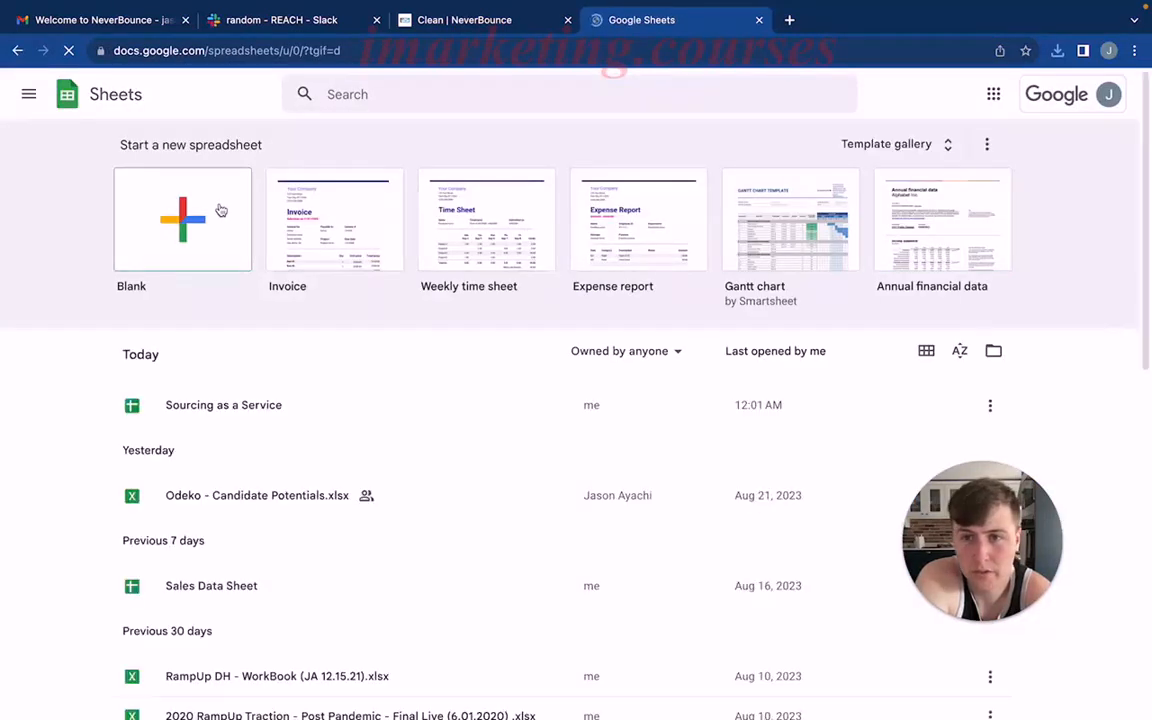
left_click(221, 210)
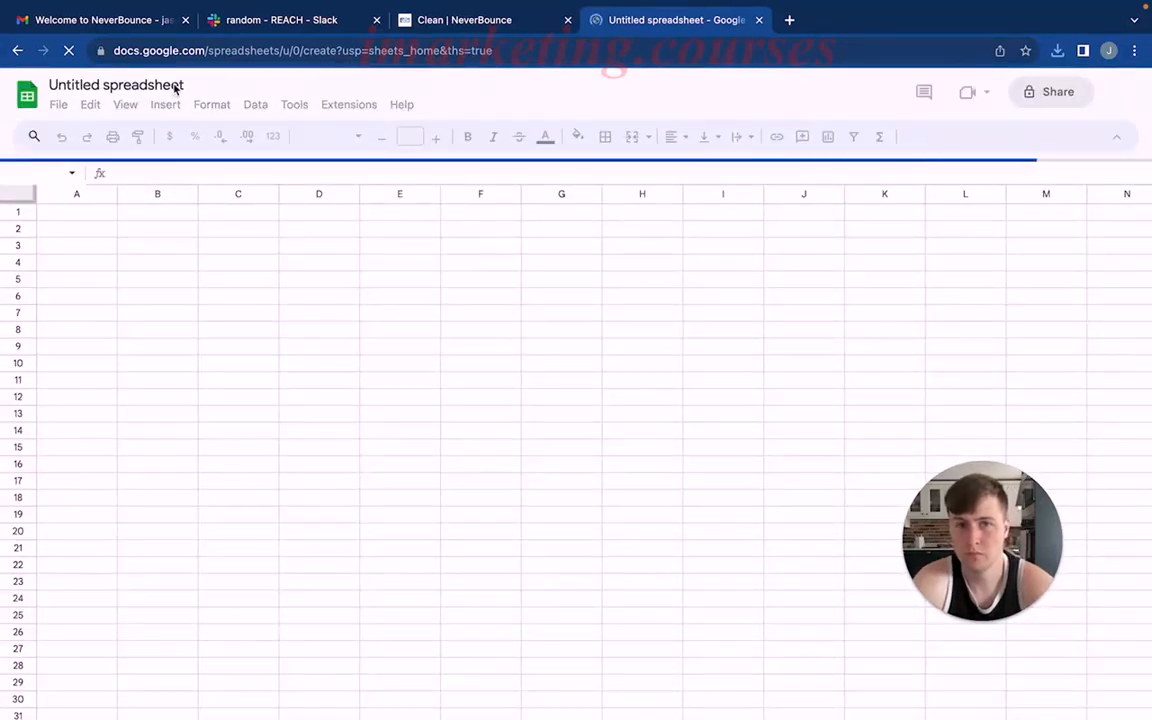
Import apollo-contacts-export_(1).valids.csv from the Downloads folder, replacing the spreadsheet and detecting the separator automatically.
left_click(56, 106)
left_click(93, 184)
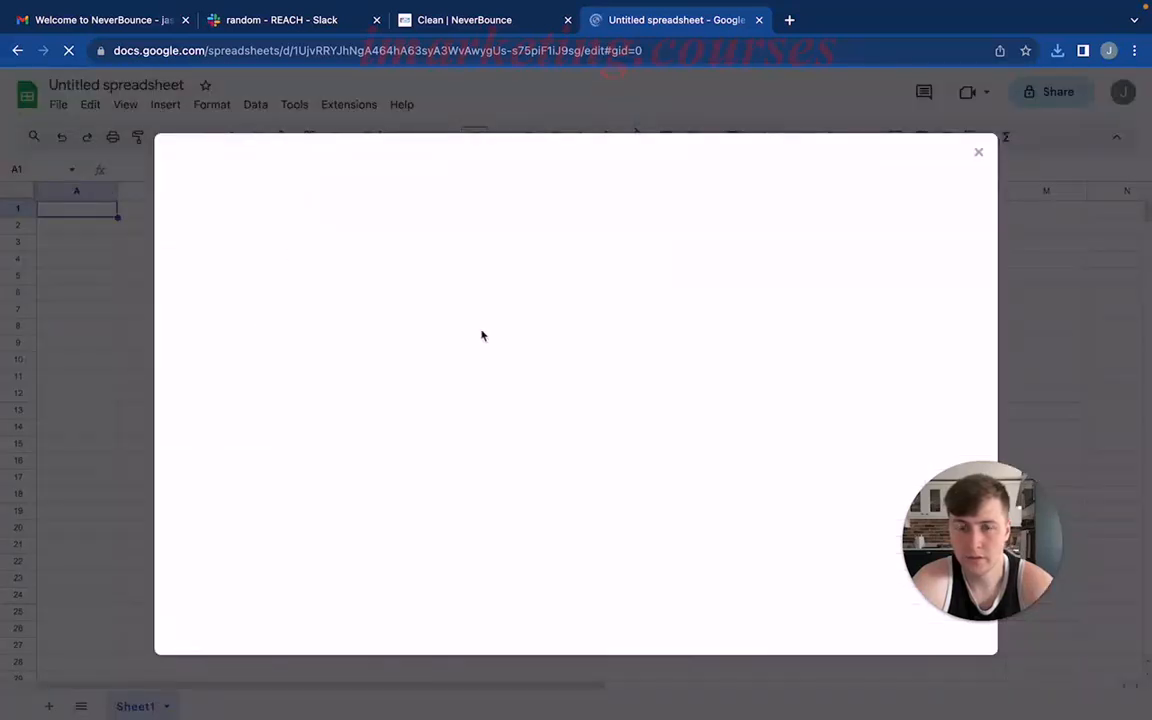
left_click(445, 216)
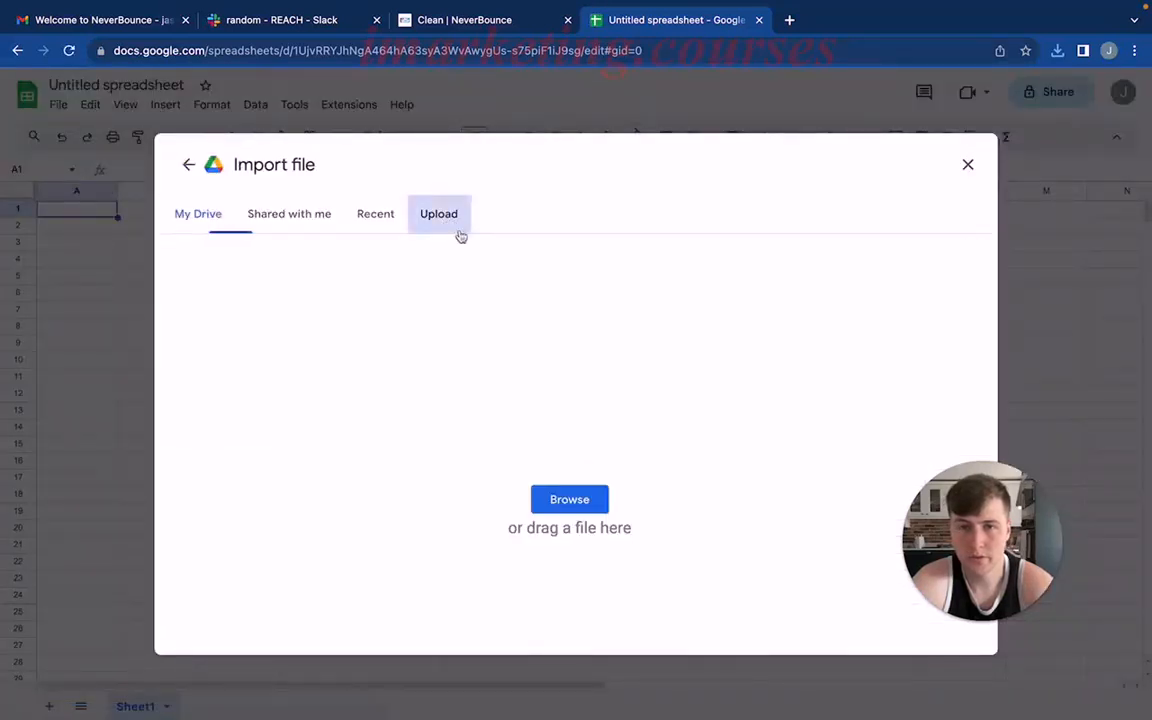
left_click(579, 499)
left_click(262, 170)
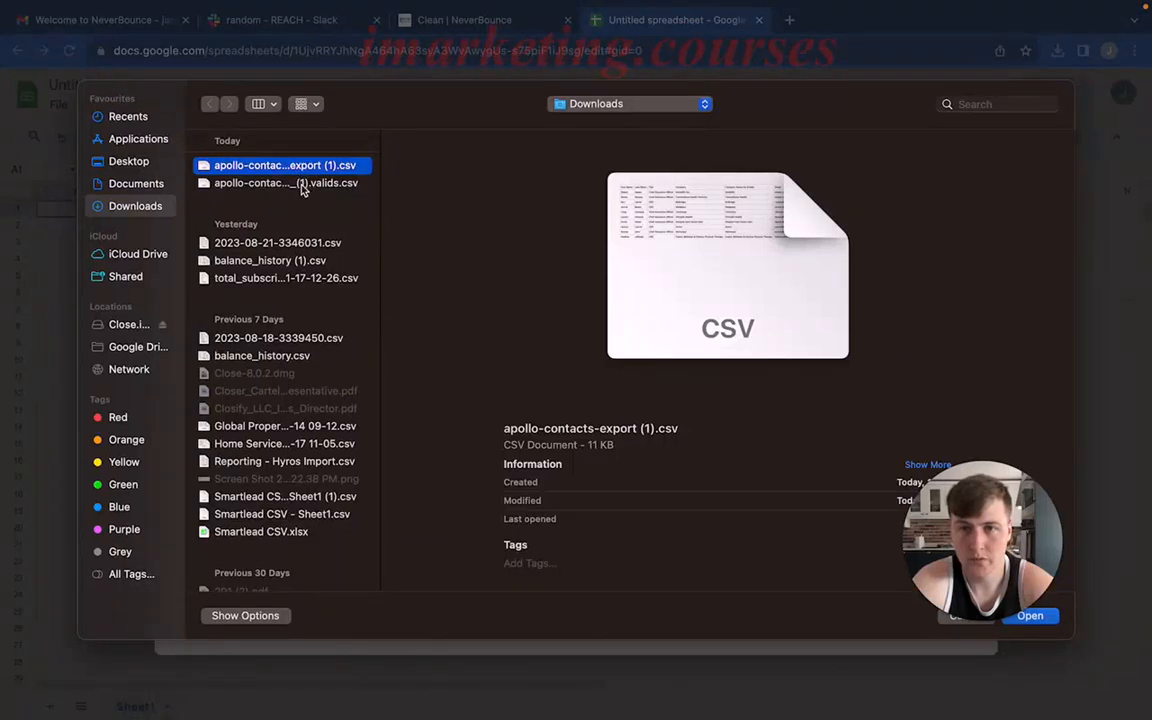
left_click_drag(960, 528, 934, 288)
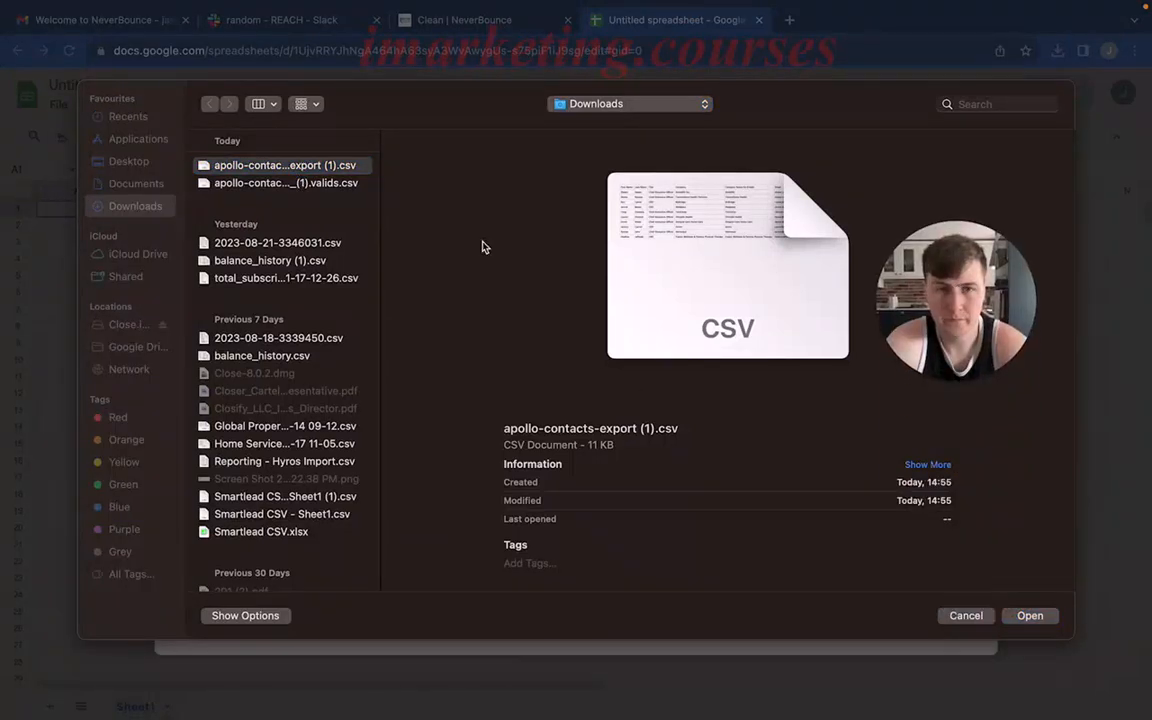
left_click(312, 186)
left_click(312, 186)
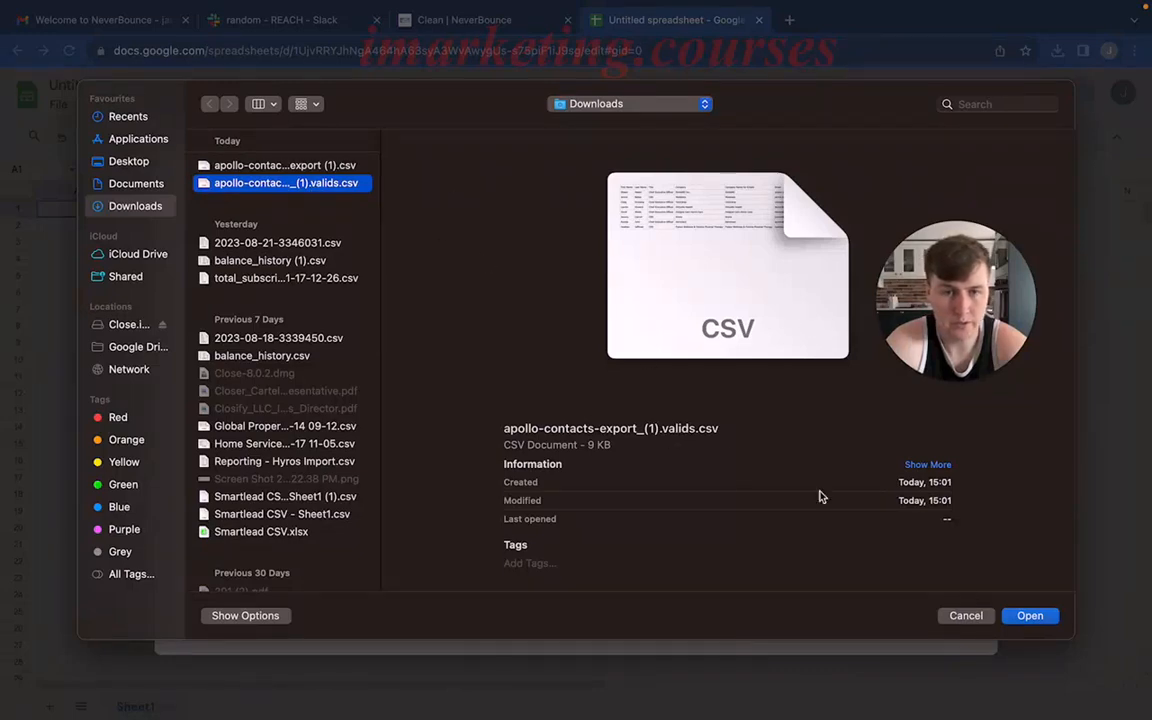
left_click(1030, 615)
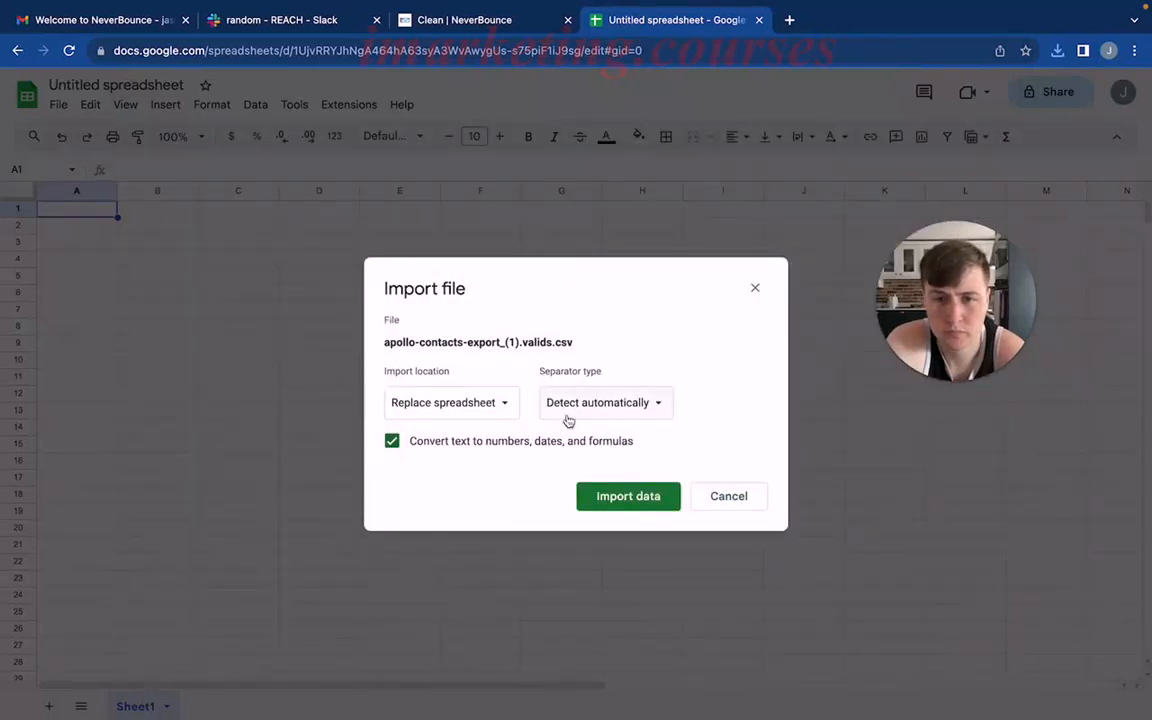
left_click(624, 498)
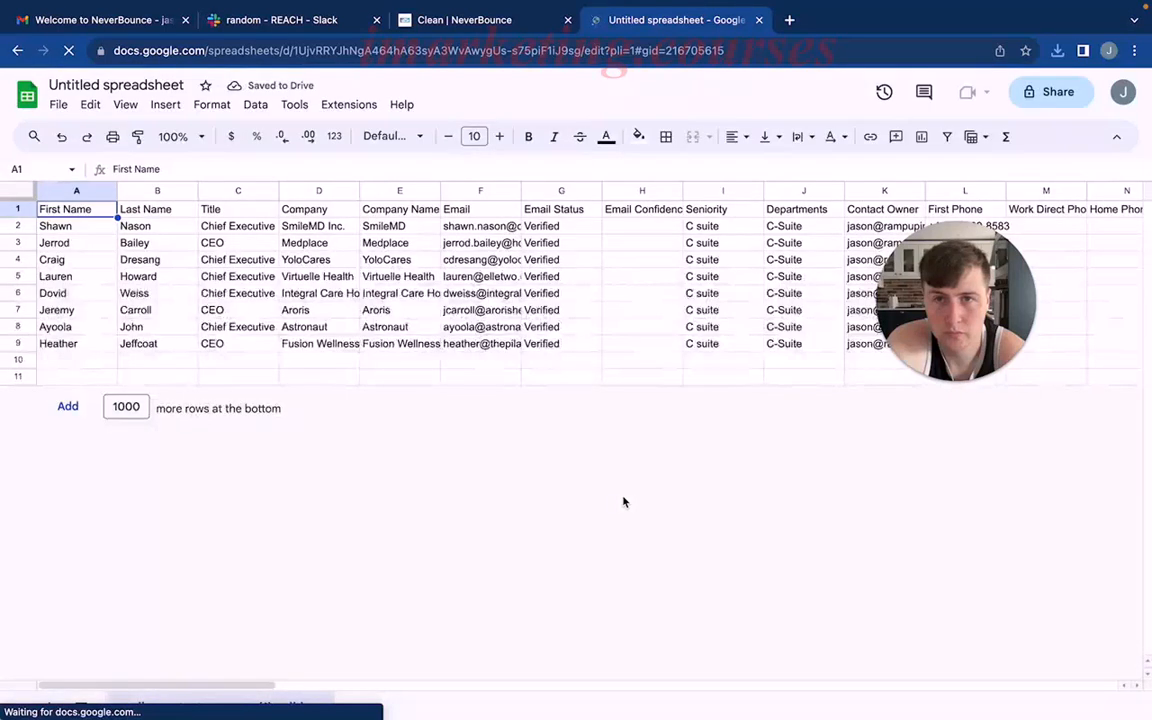
Fit the widths of the Email, Company Name for Emails, Company and Title columns to their contents.
left_click_drag(924, 267, 1022, 500)
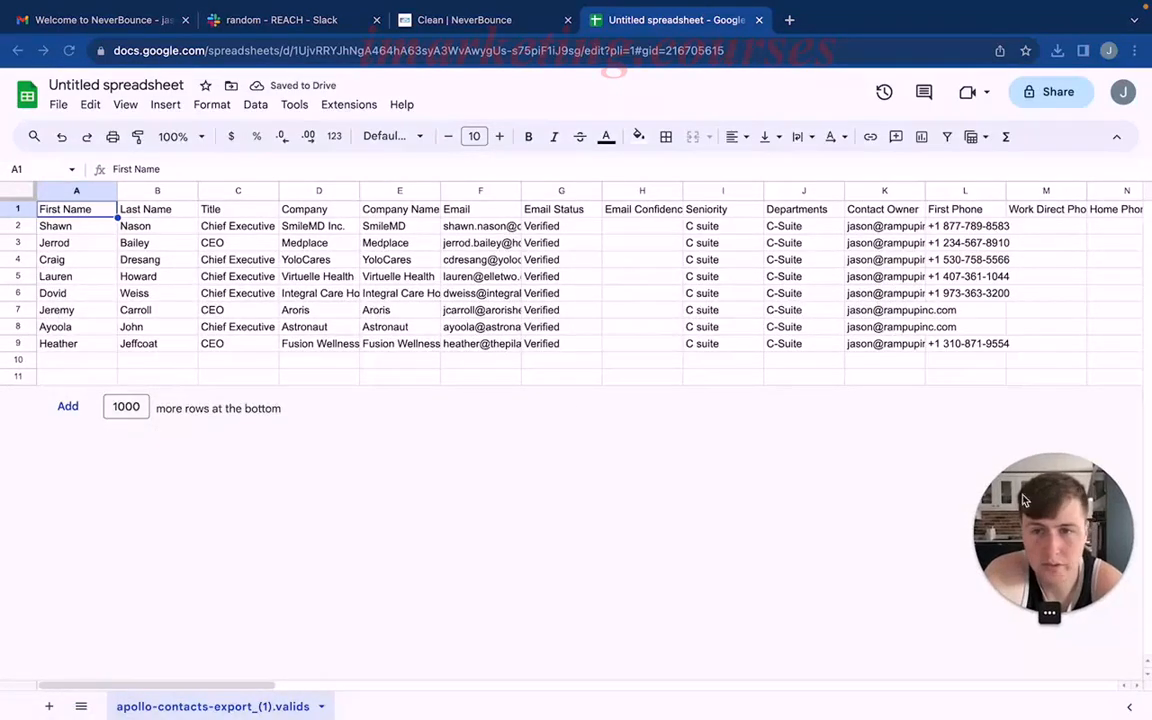
left_click(533, 259)
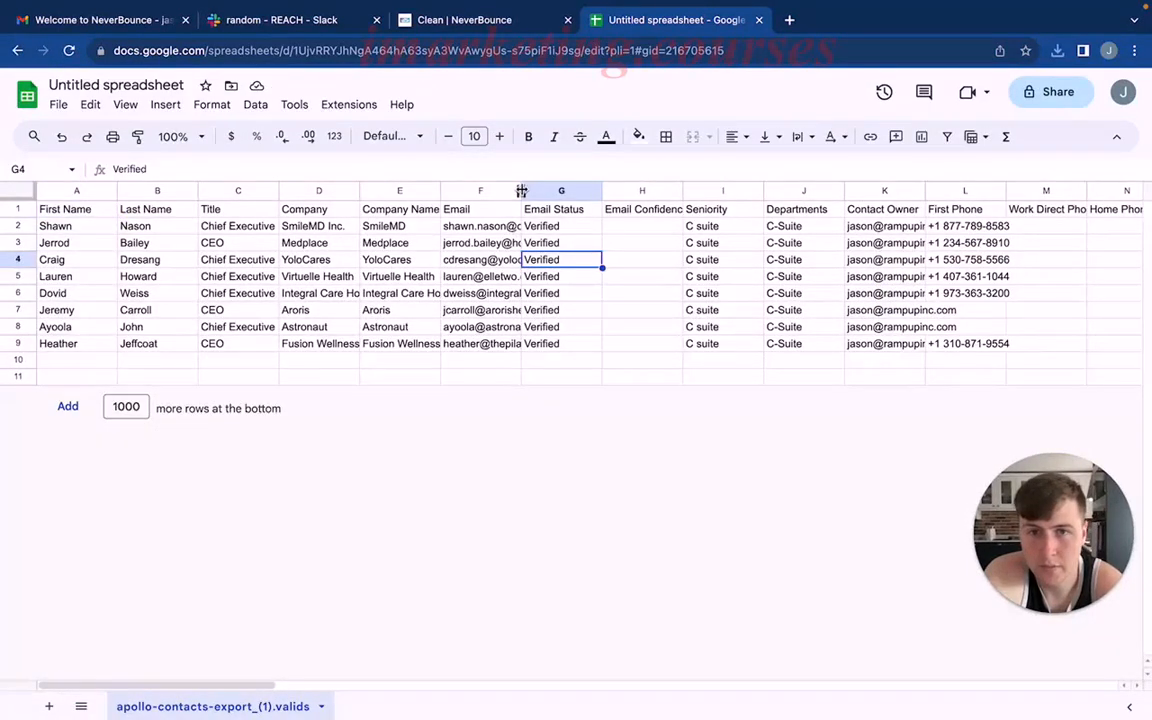
double_click(521, 191)
left_click(455, 243)
double_click(440, 190)
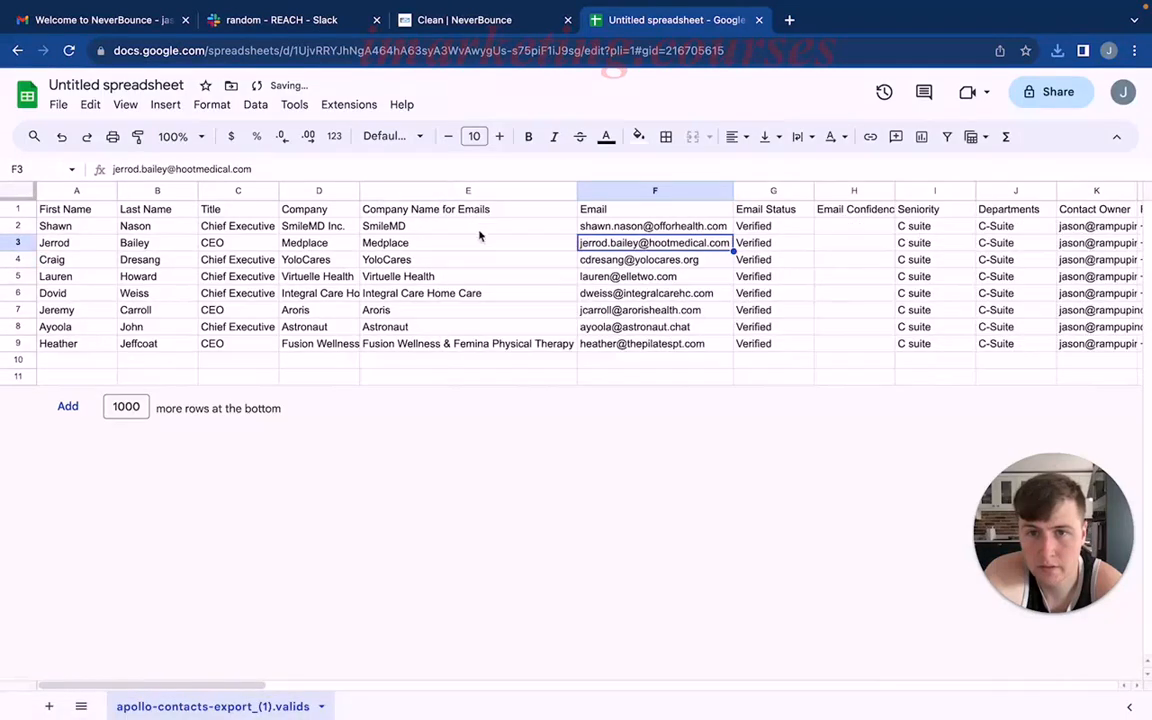
key("Down")
key("Down")
double_click(358, 190)
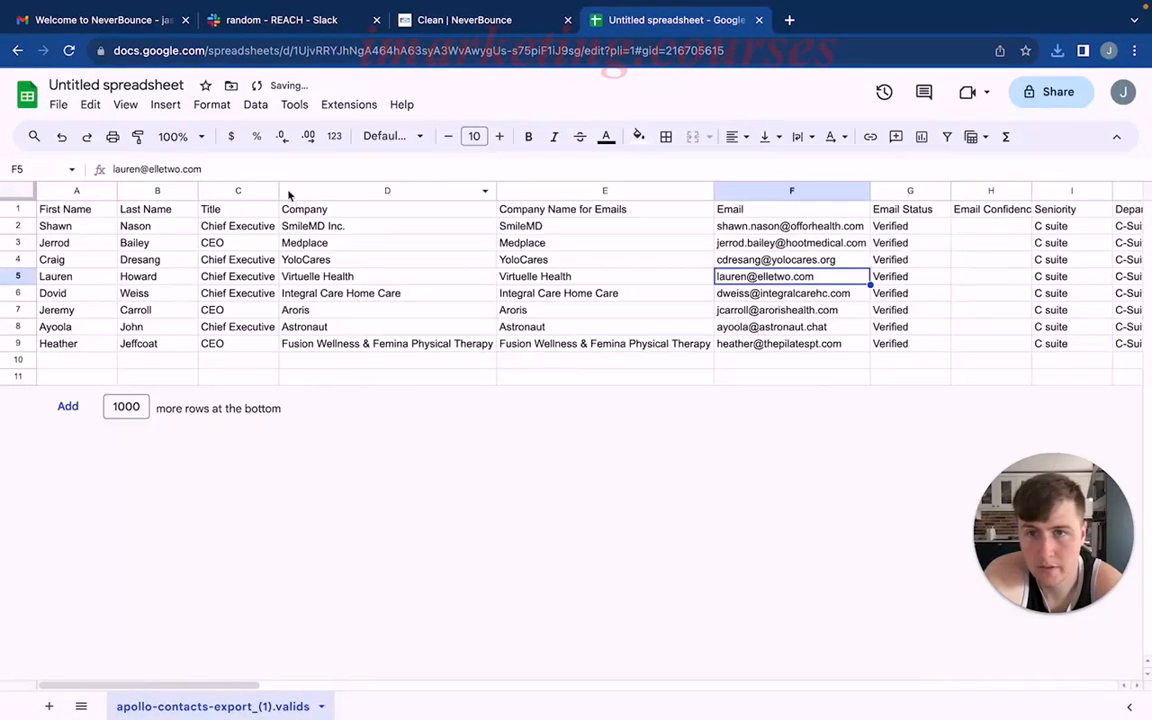
double_click(276, 190)
Review the names, titles, companies, email statuses and seniority of the imported contacts.
left_click(225, 226)
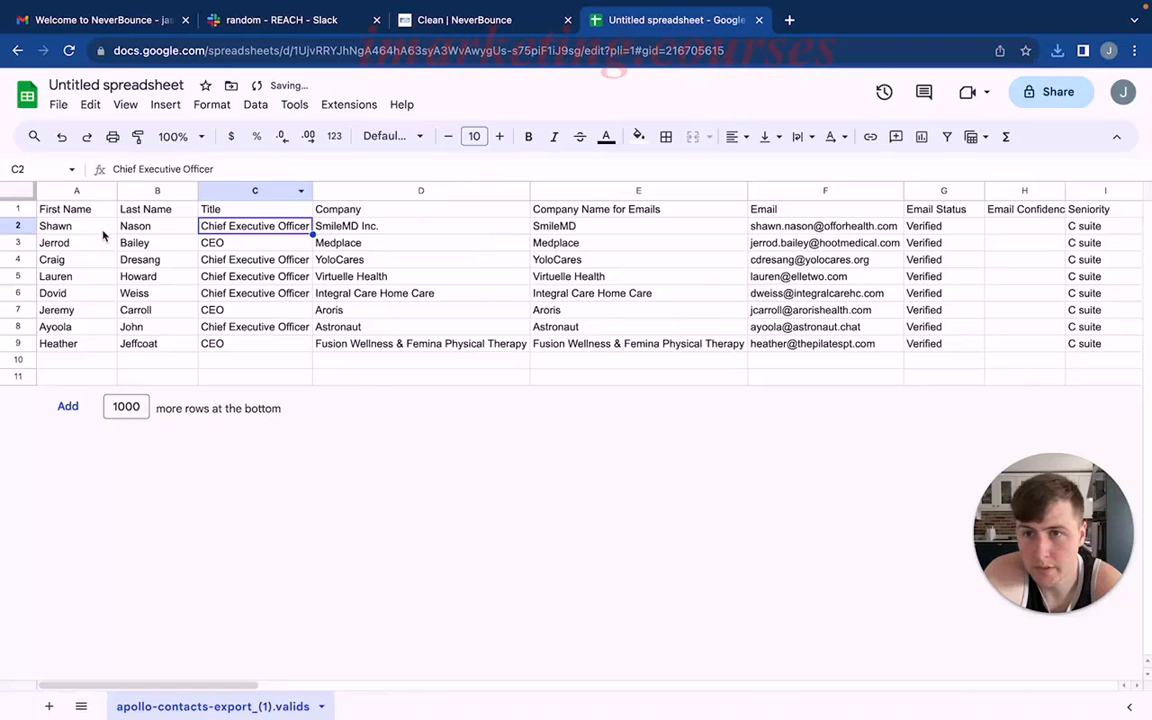
left_click_drag(103, 231, 80, 326)
left_click_drag(151, 233, 150, 327)
left_click(255, 310)
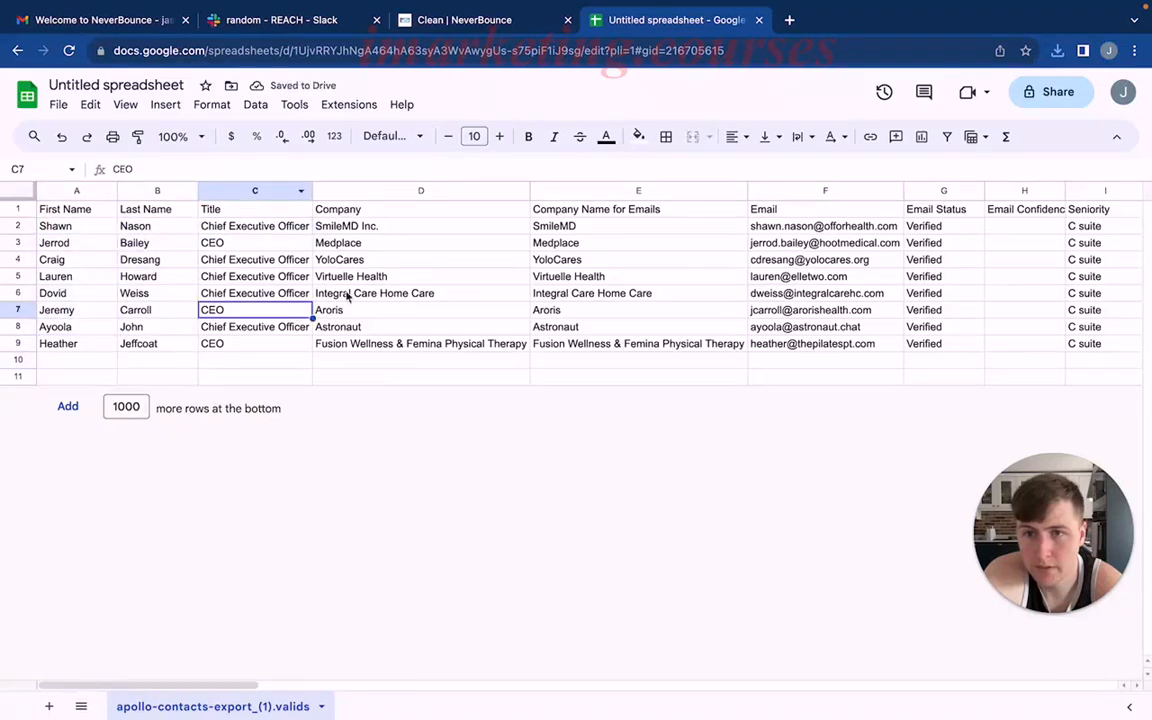
left_click_drag(286, 232, 260, 347)
left_click(419, 304)
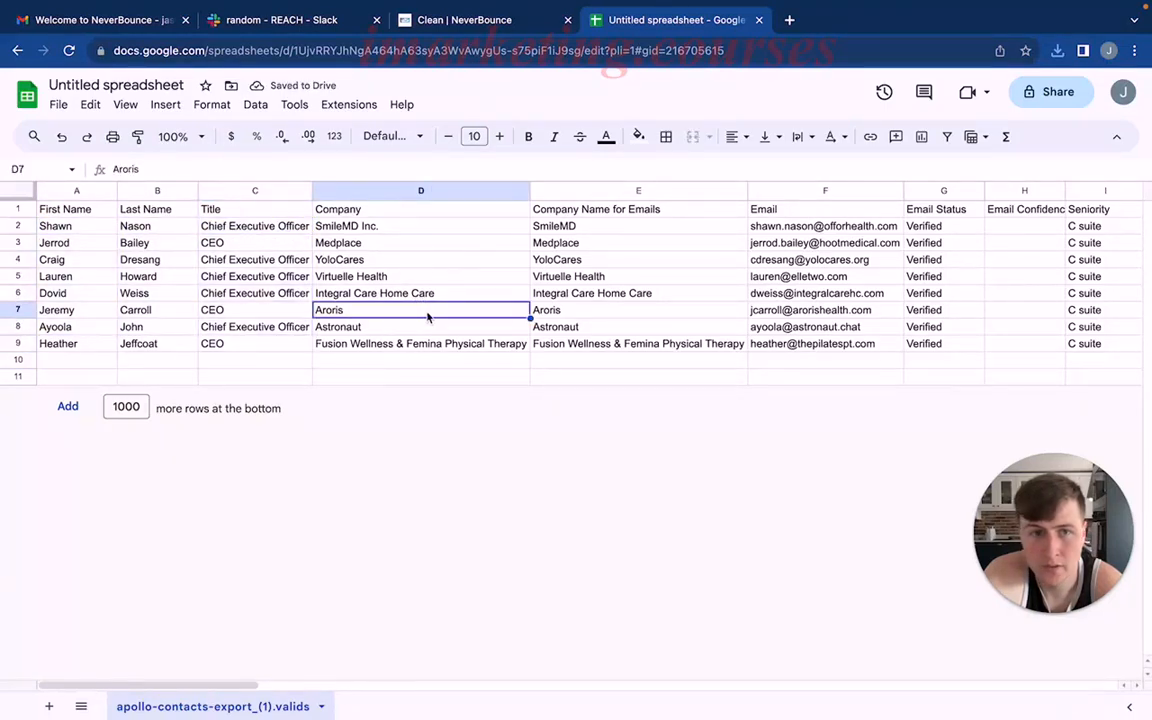
scroll(440, 305, "right", 3)
scroll(835, 230, "right", 2)
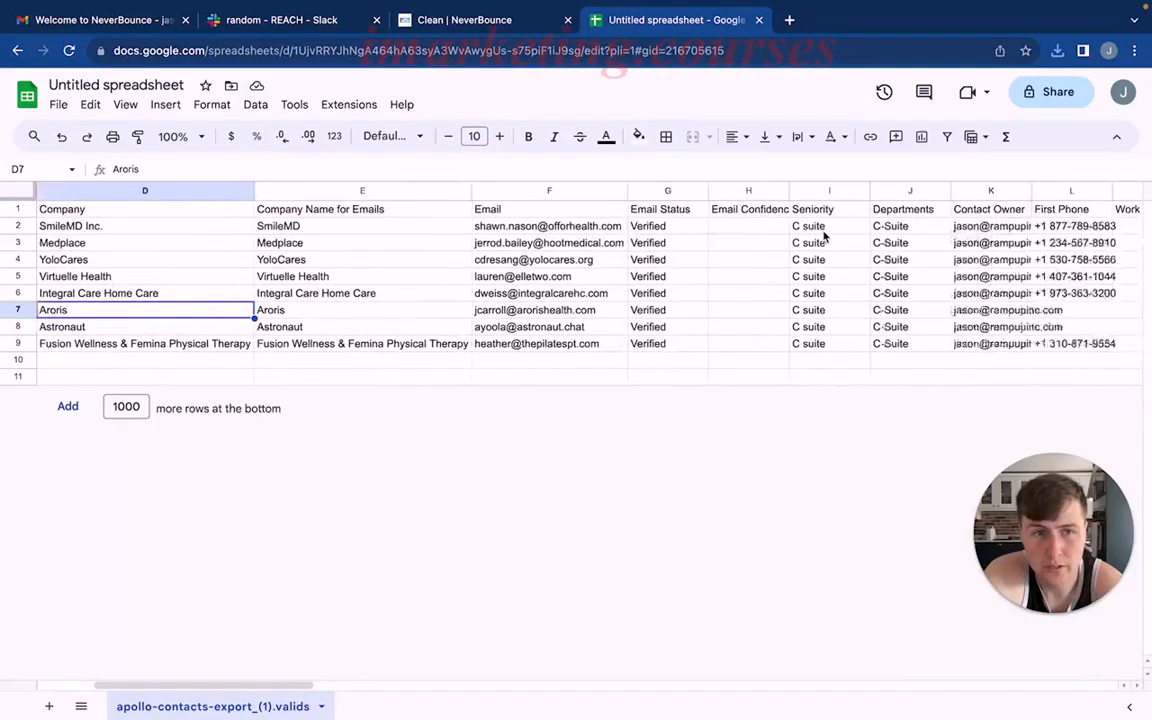
scroll(820, 233, "left", 4)
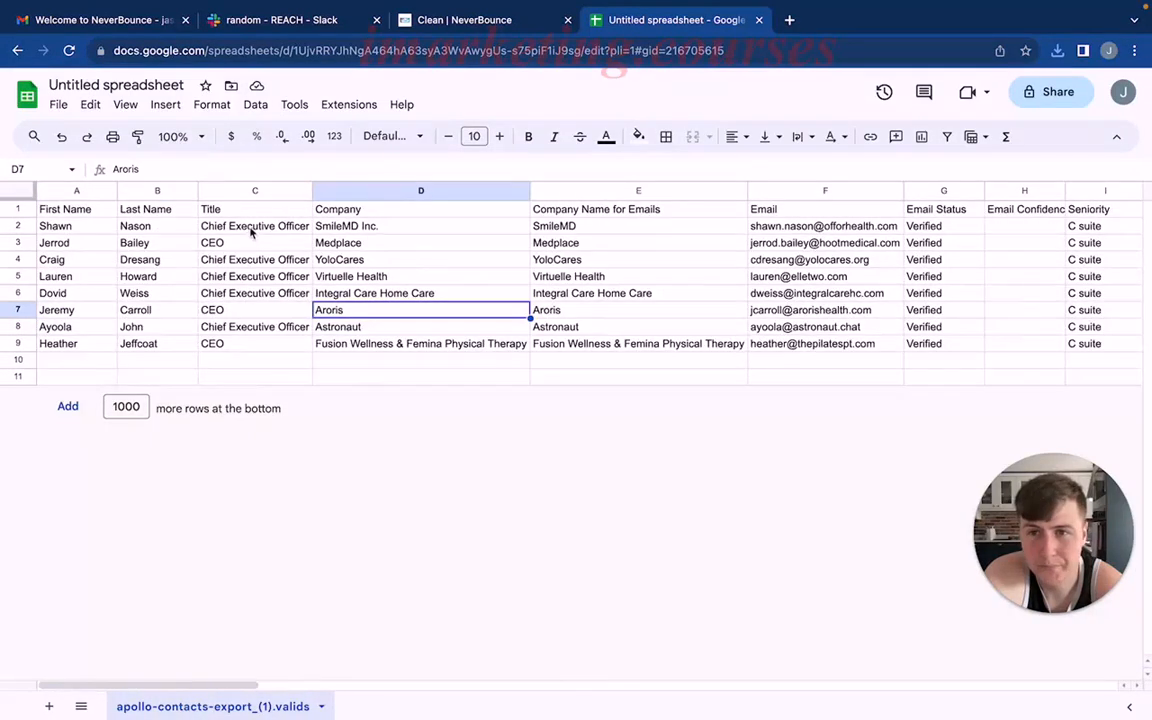
key("ctrl+Left")
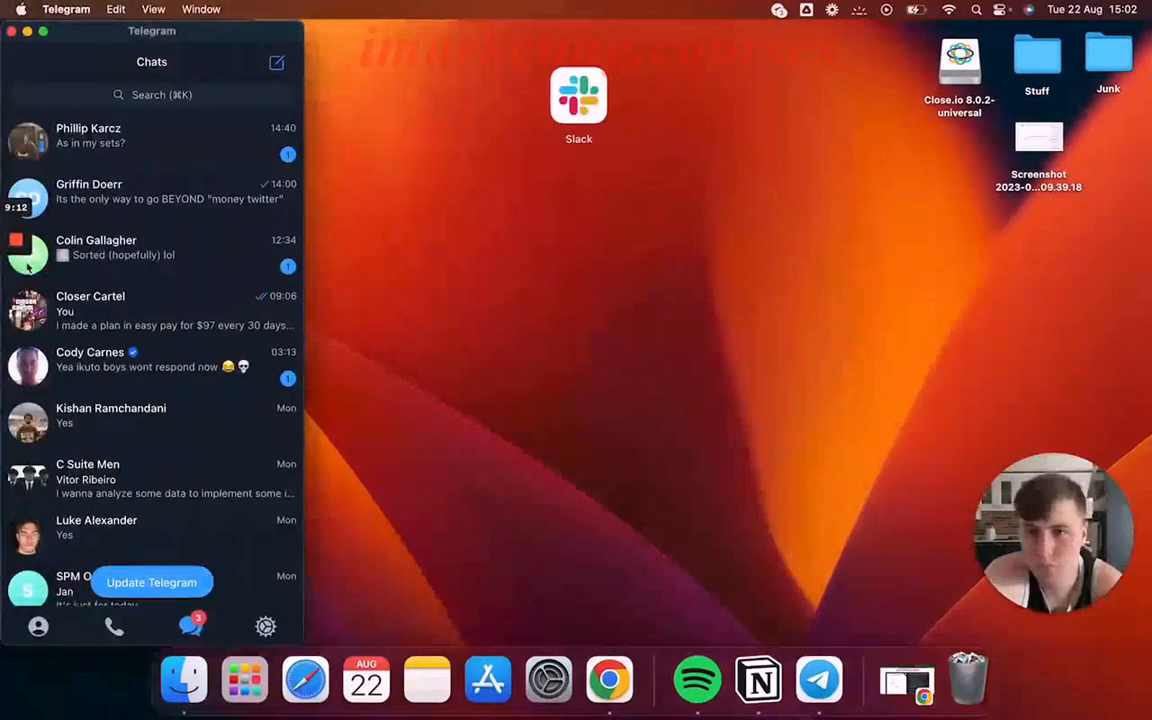